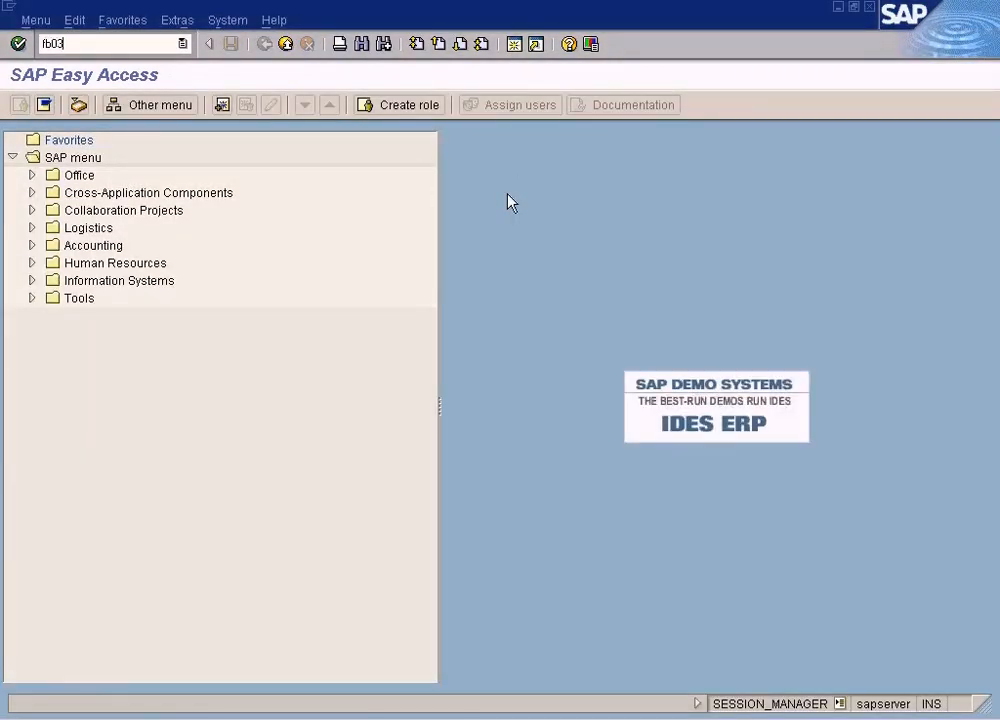
# Display document 100000025 of company code SUN, fiscal year 2009, with transaction FB03 and list its related accounting documents.
pyautogui.press('Return')
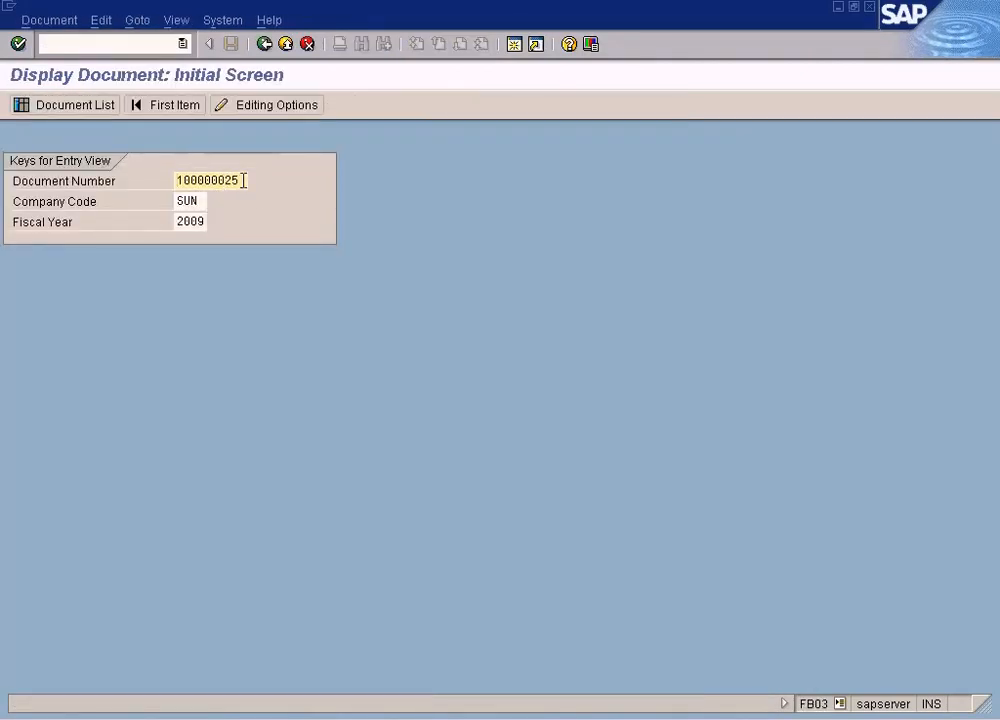
pyautogui.press('Return')
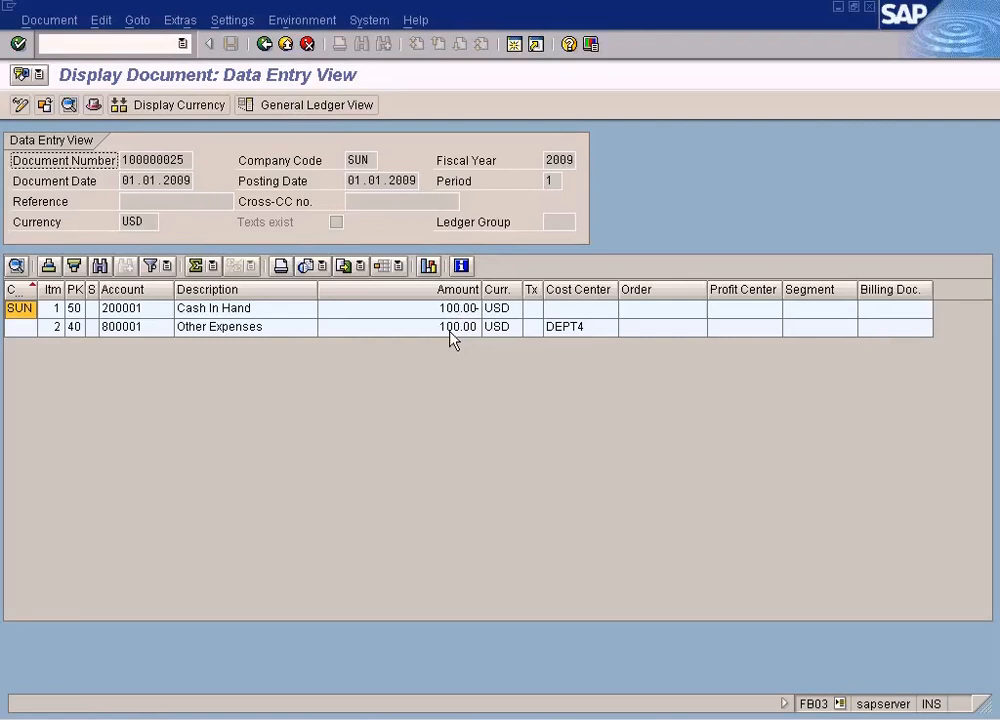
pyautogui.click(300, 20)
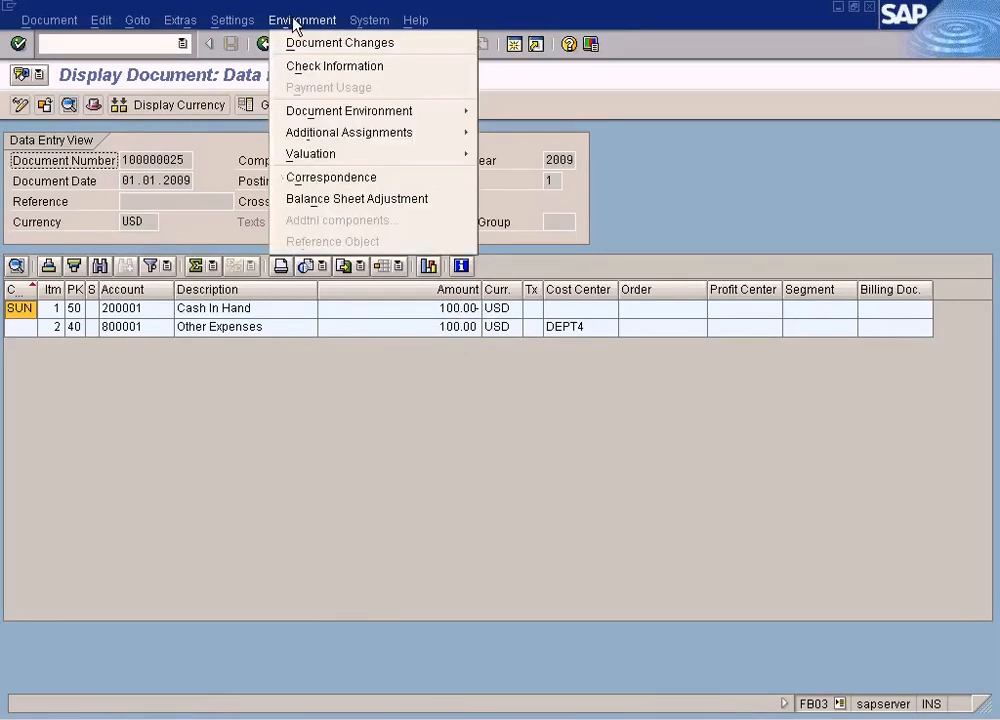
pyautogui.moveTo(336, 139)
pyautogui.moveTo(346, 116)
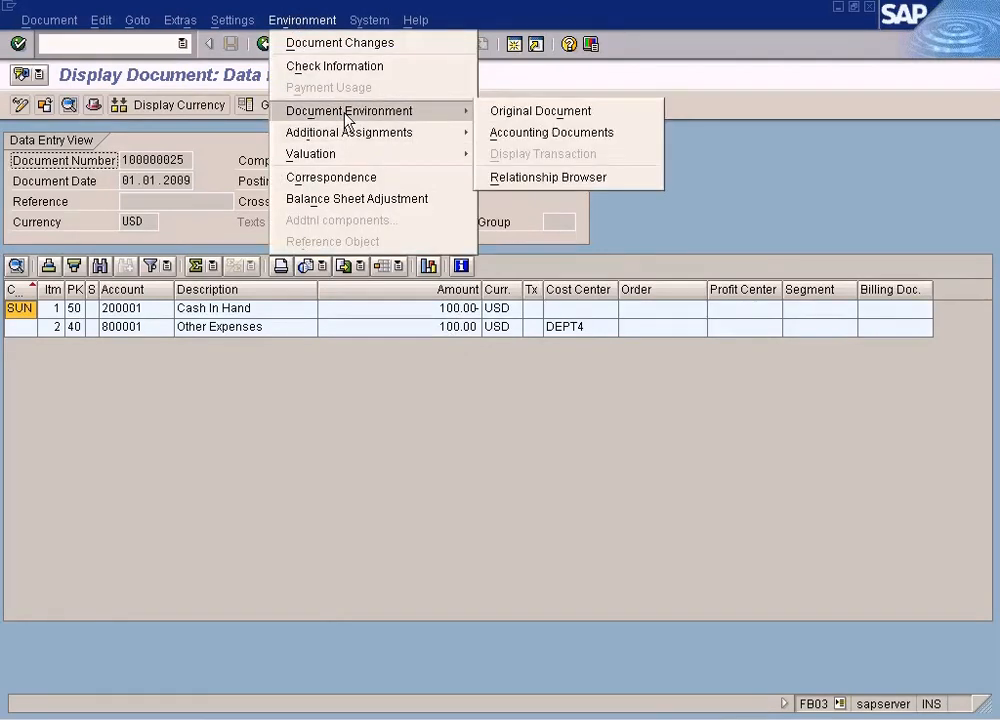
pyautogui.click(521, 133)
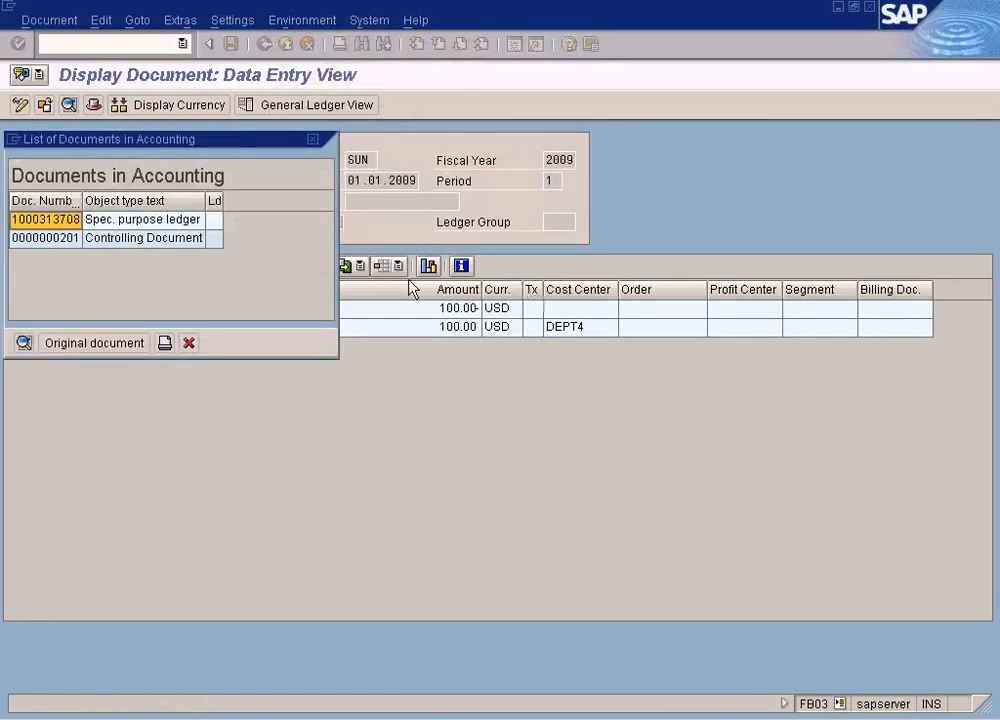
# Open the related controlling document and expand its cost posting line.
pyautogui.click(166, 244)
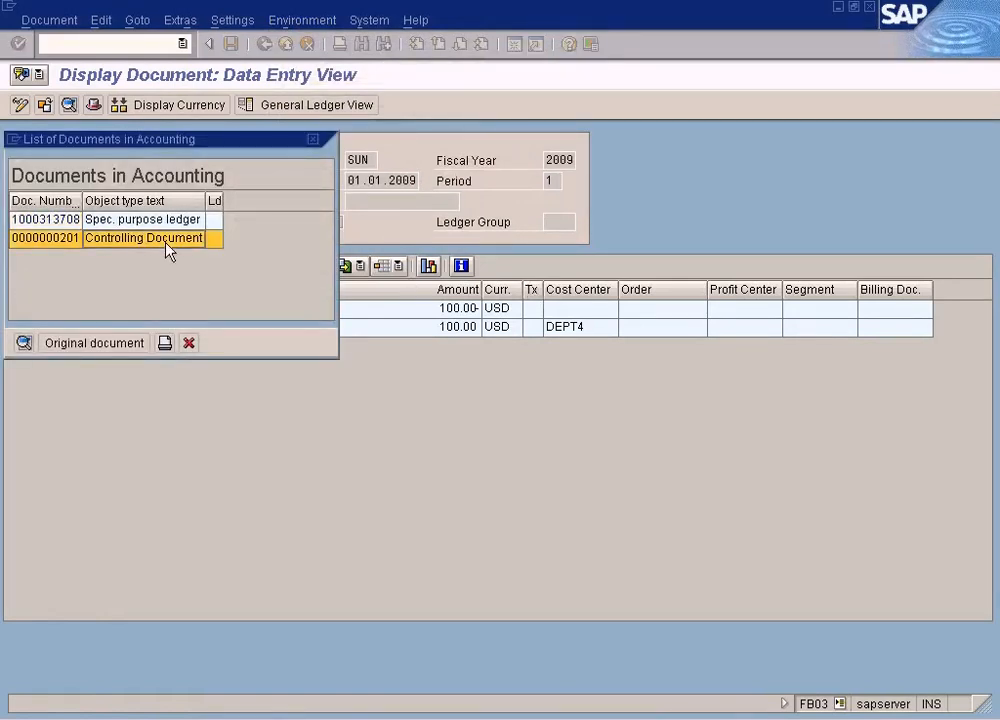
pyautogui.doubleClick(166, 244)
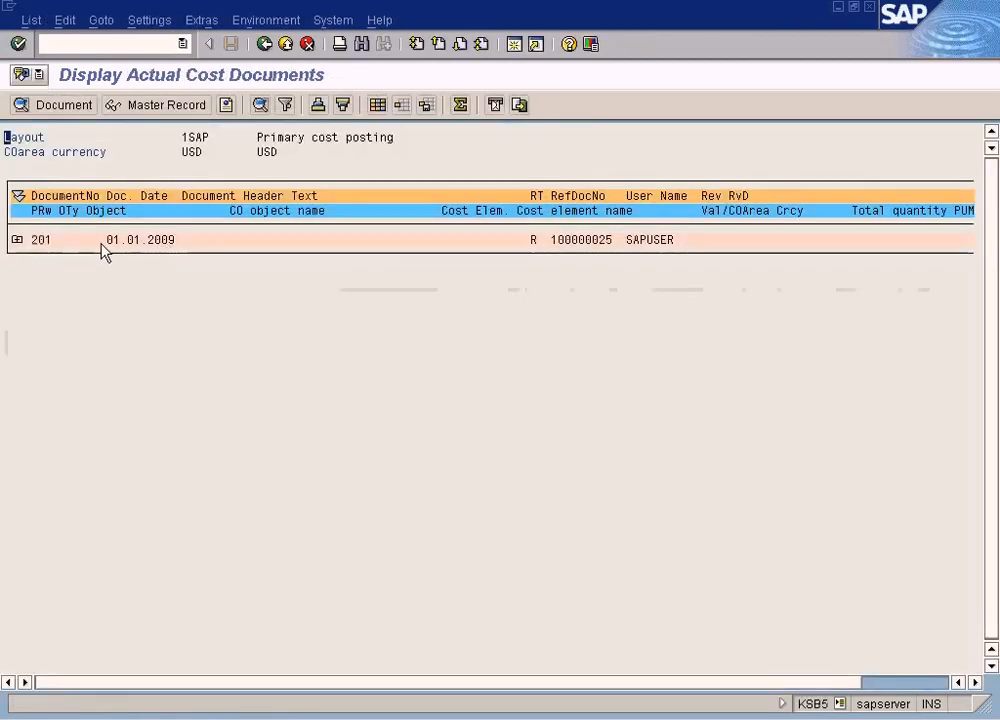
pyautogui.click(17, 240)
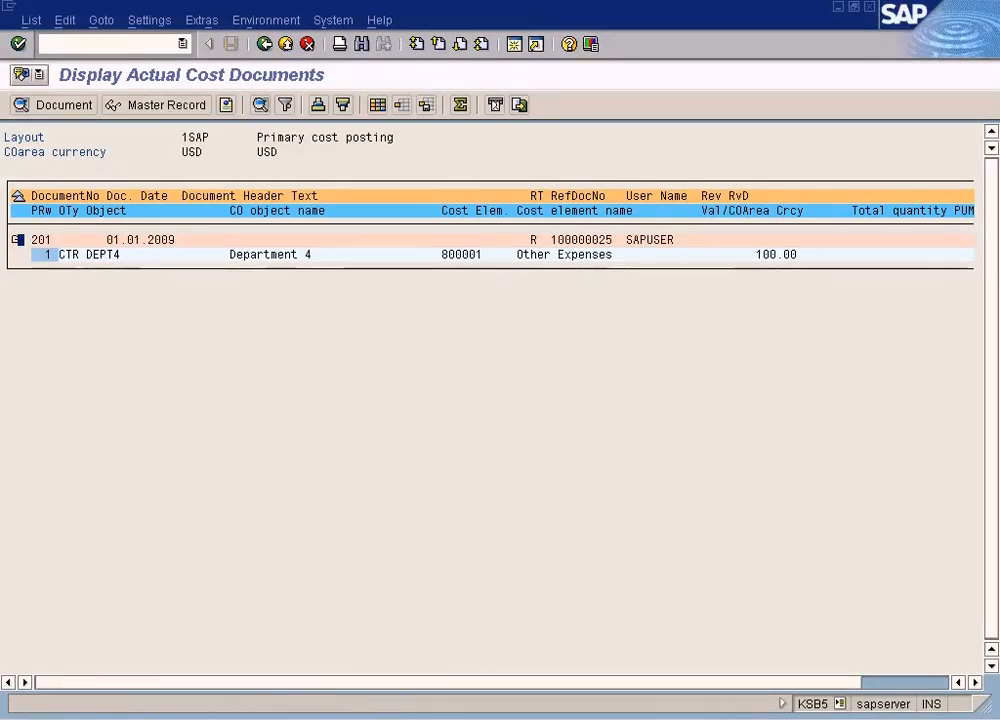
# Check the Cost Center Accounting topics in SAP Training2.doc in Word, and return to the SAP Easy Access session.
pyautogui.click(239, 718)
pyautogui.click(226, 225)
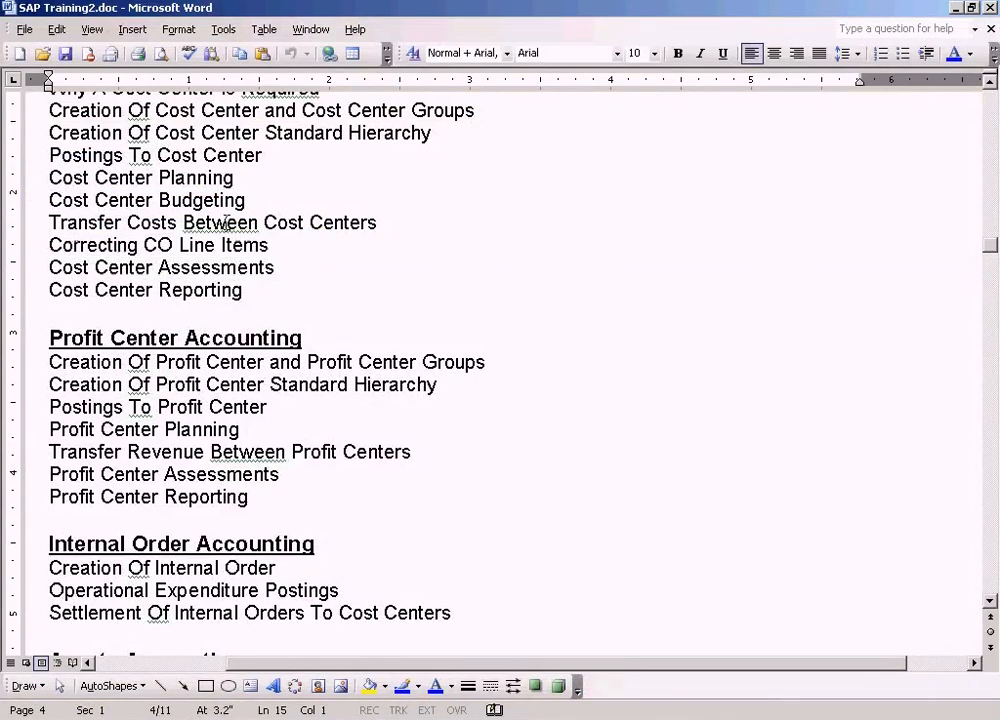
pyautogui.click(622, 718)
pyautogui.click(524, 718)
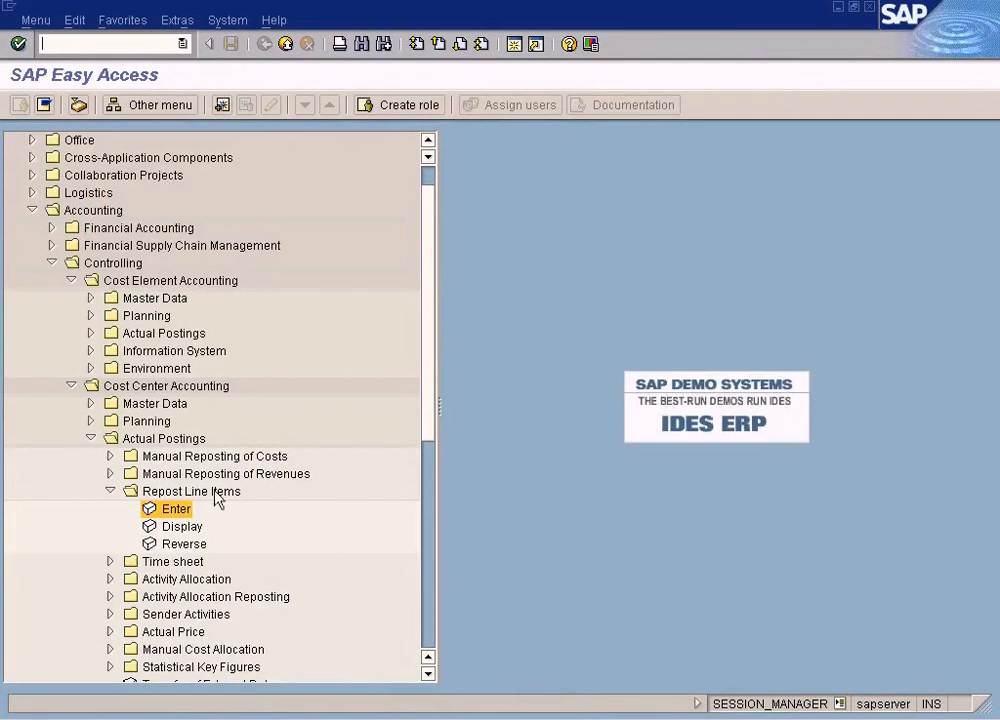
# Open the entry transaction for Repost Line Items under the Actual Postings of Cost Center Accounting.
pyautogui.click(97, 211)
pyautogui.click(110, 263)
pyautogui.click(152, 388)
pyautogui.click(140, 441)
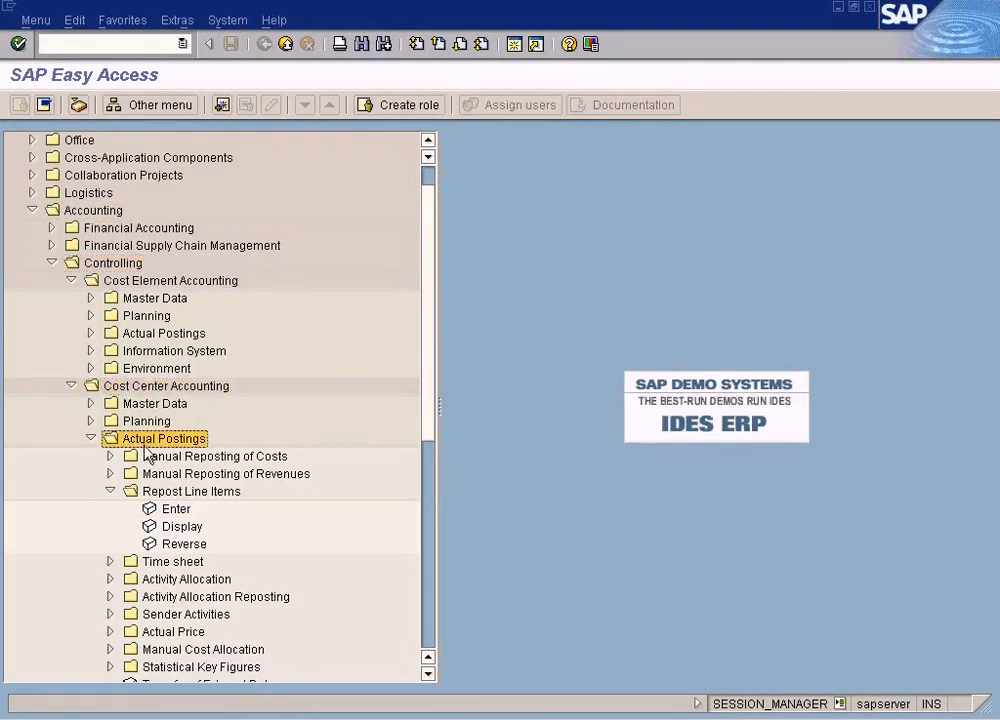
pyautogui.click(180, 492)
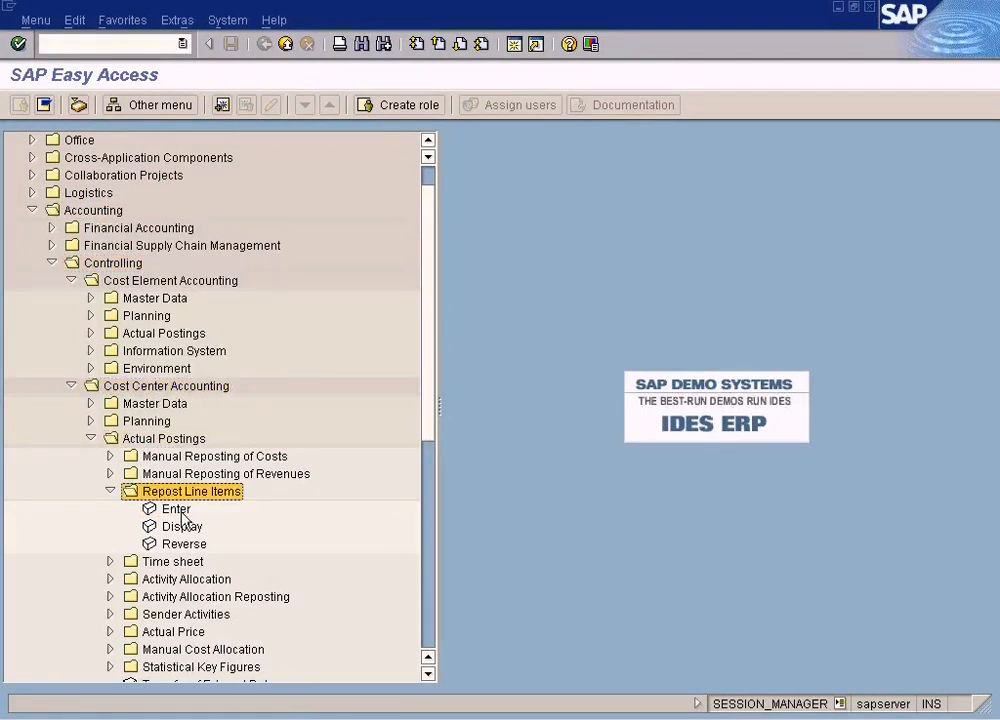
pyautogui.doubleClick(178, 510)
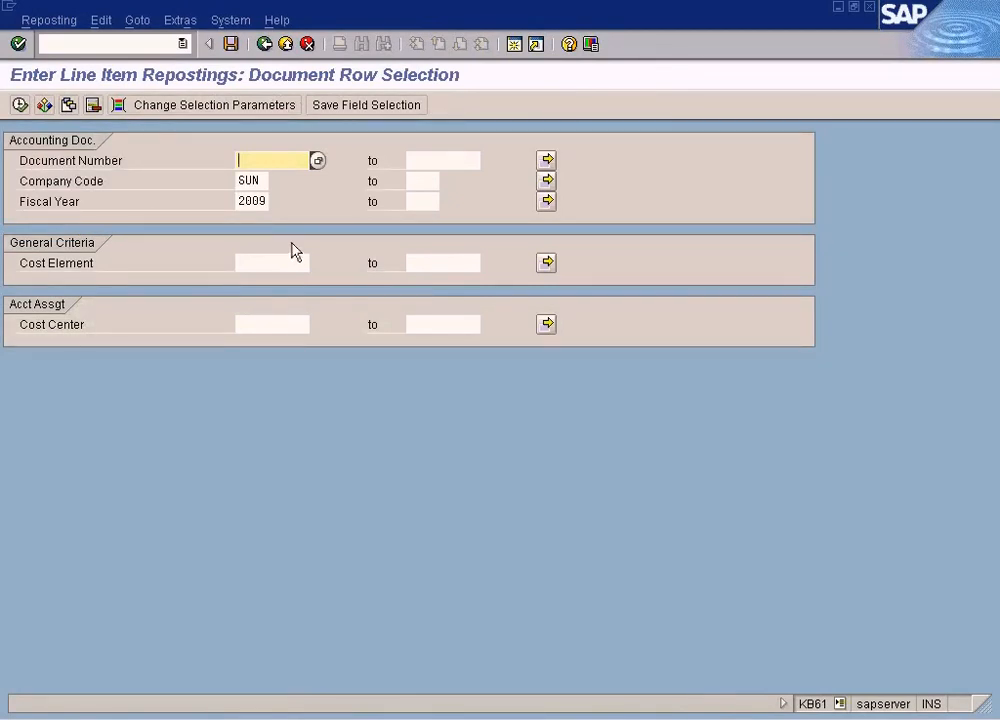
# Look up and select accounting document 100000025 for company code SUN, fiscal year 2009, and run the line item selection.
pyautogui.click(316, 161)
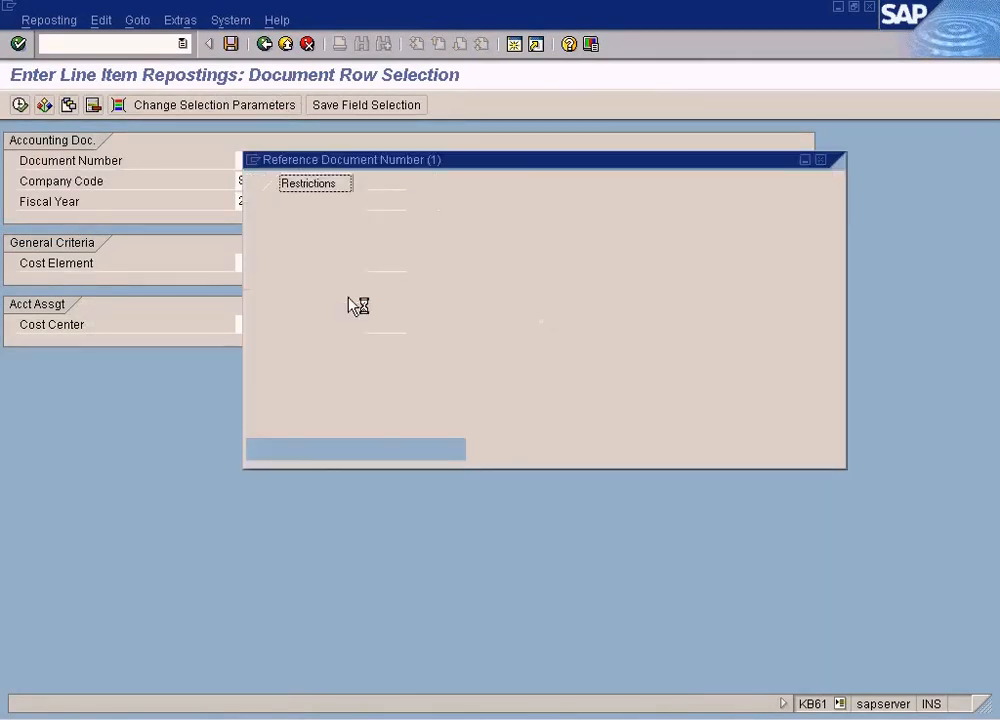
pyautogui.click(258, 447)
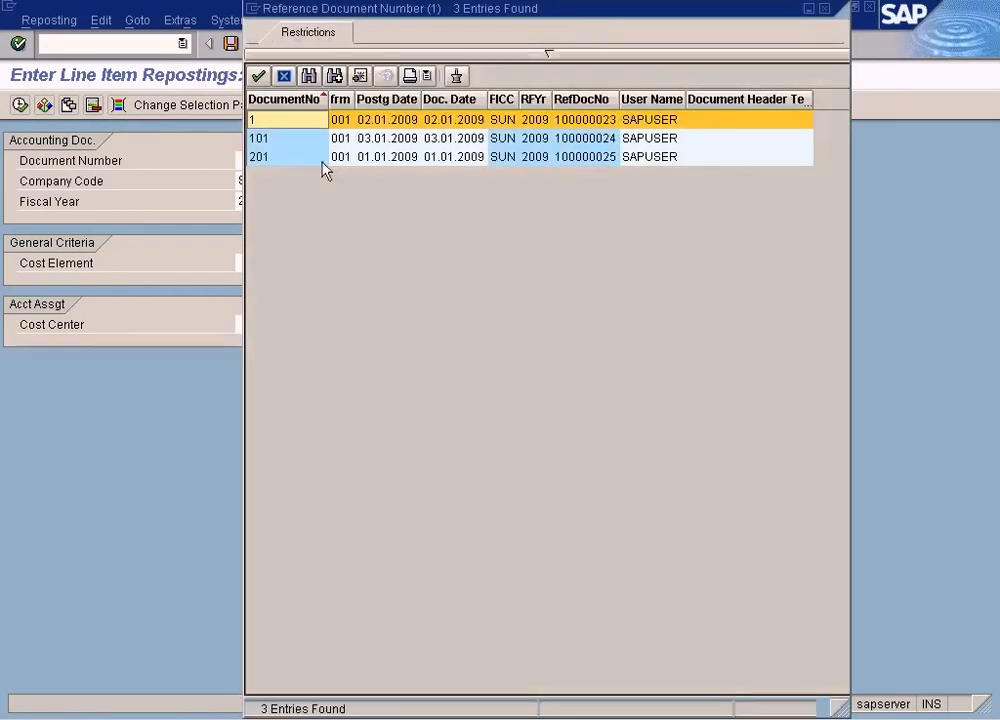
pyautogui.doubleClick(321, 158)
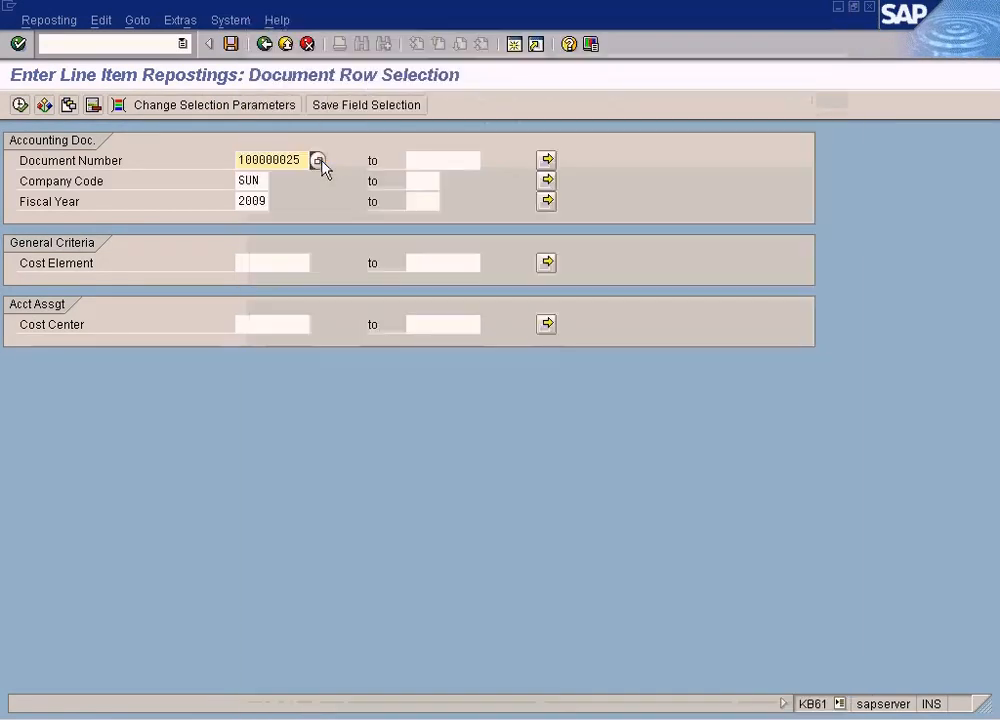
pyautogui.click(21, 106)
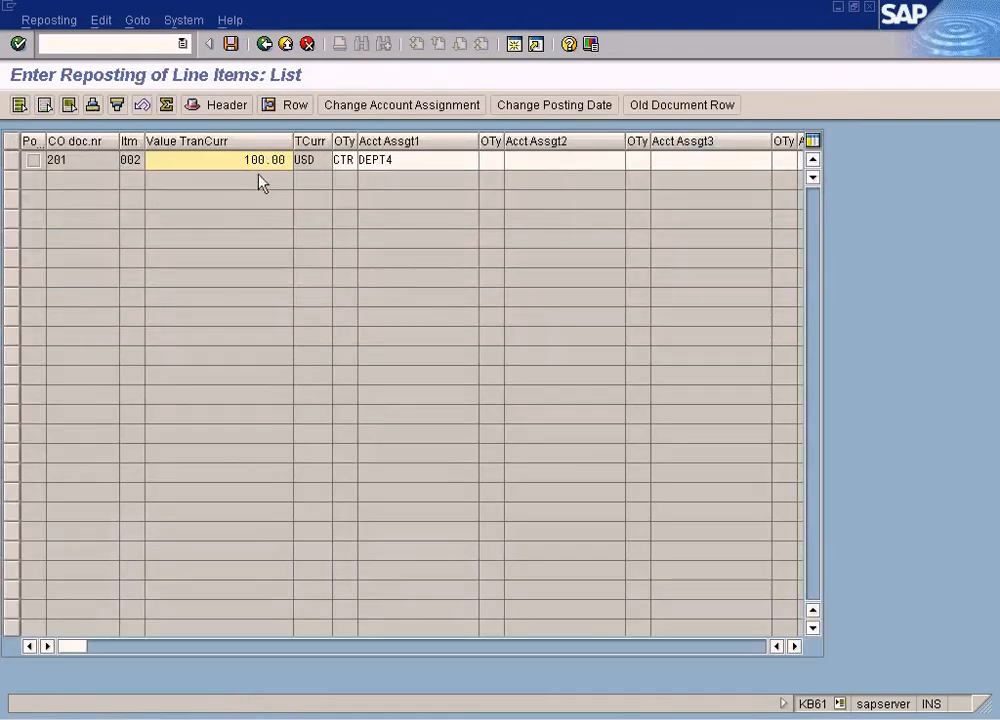
# Try to change the line item's account assignment to cost center DEPT3.
pyautogui.click(401, 157)
pyautogui.click(425, 106)
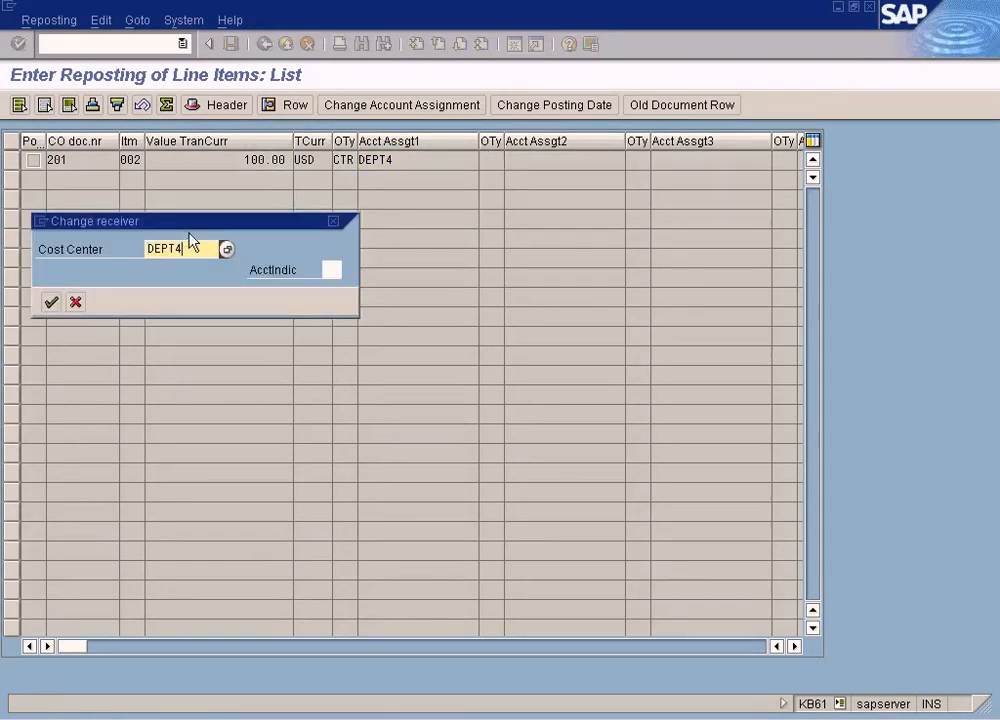
pyautogui.write('3')
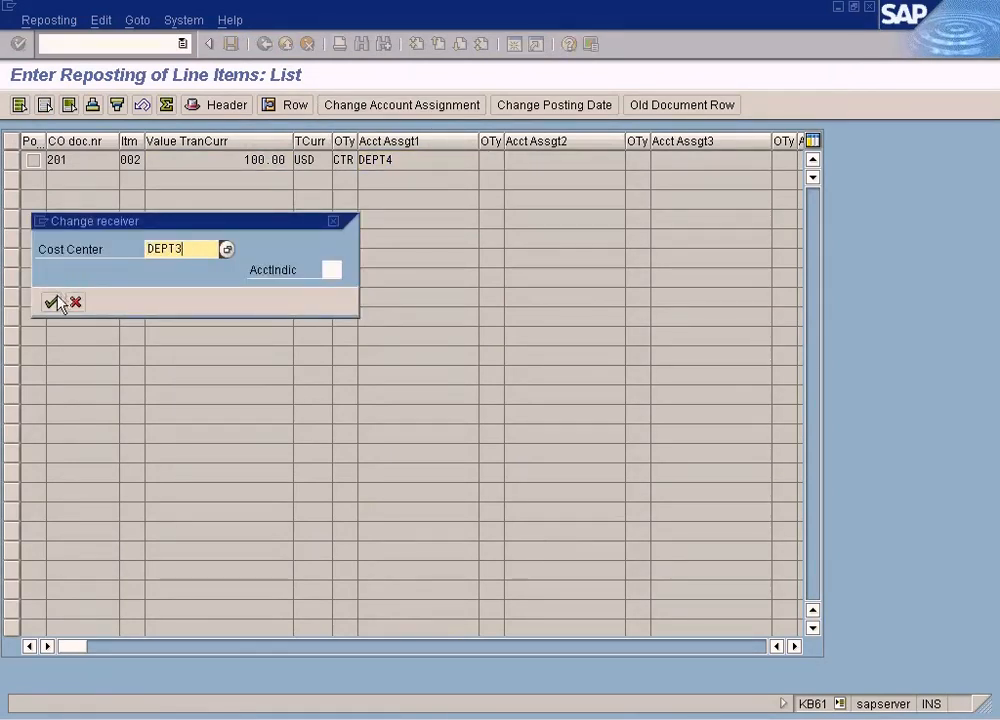
pyautogui.click(51, 301)
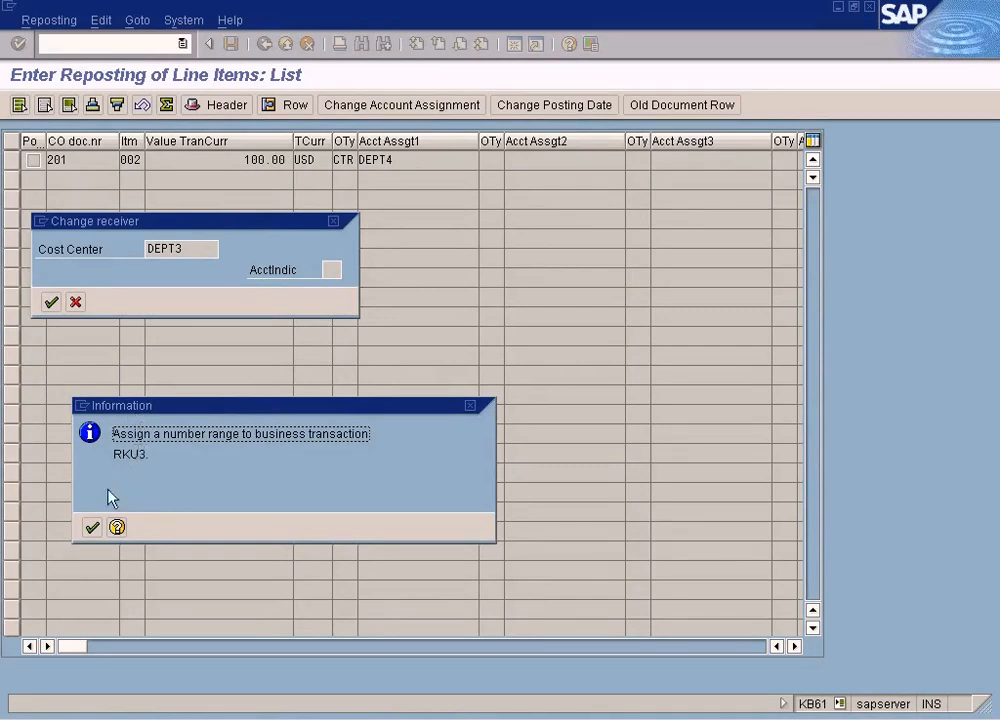
pyautogui.click(93, 528)
pyautogui.click(92, 528)
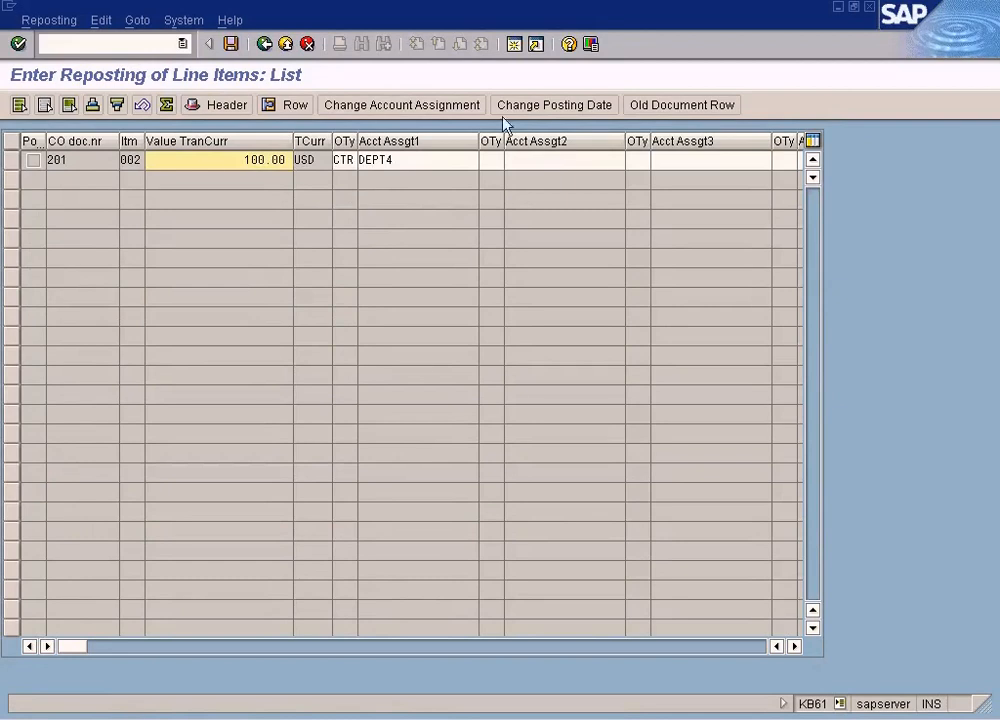
# Start transaction SPRO in a new session and display the SAP Reference IMG.
pyautogui.click(516, 45)
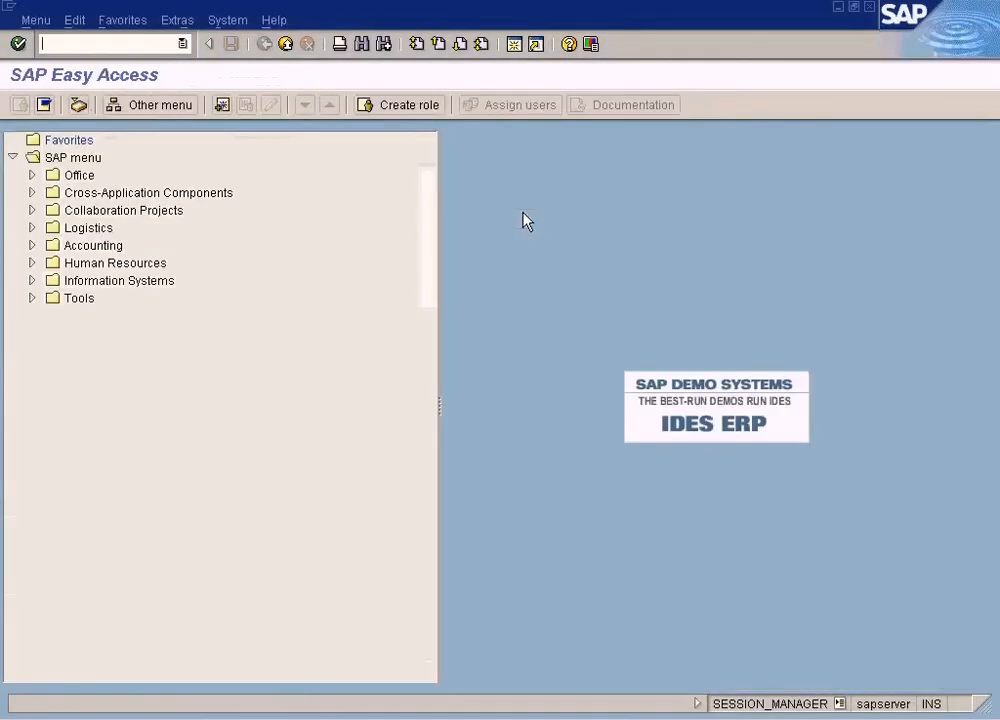
pyautogui.write('/nspro')
pyautogui.press('Return')
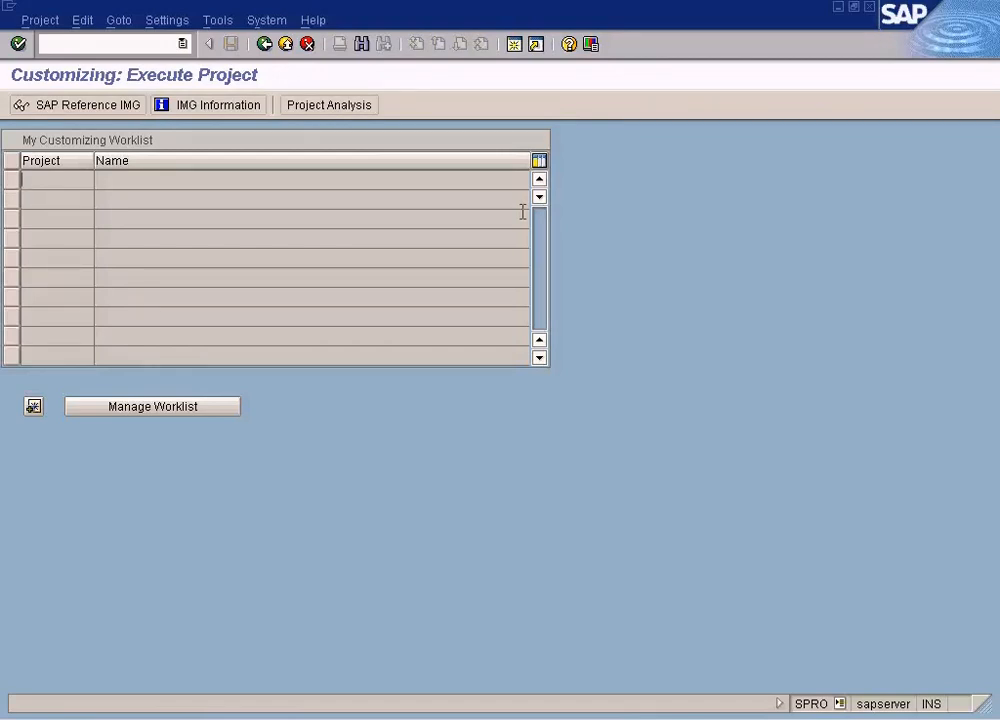
pyautogui.click(112, 106)
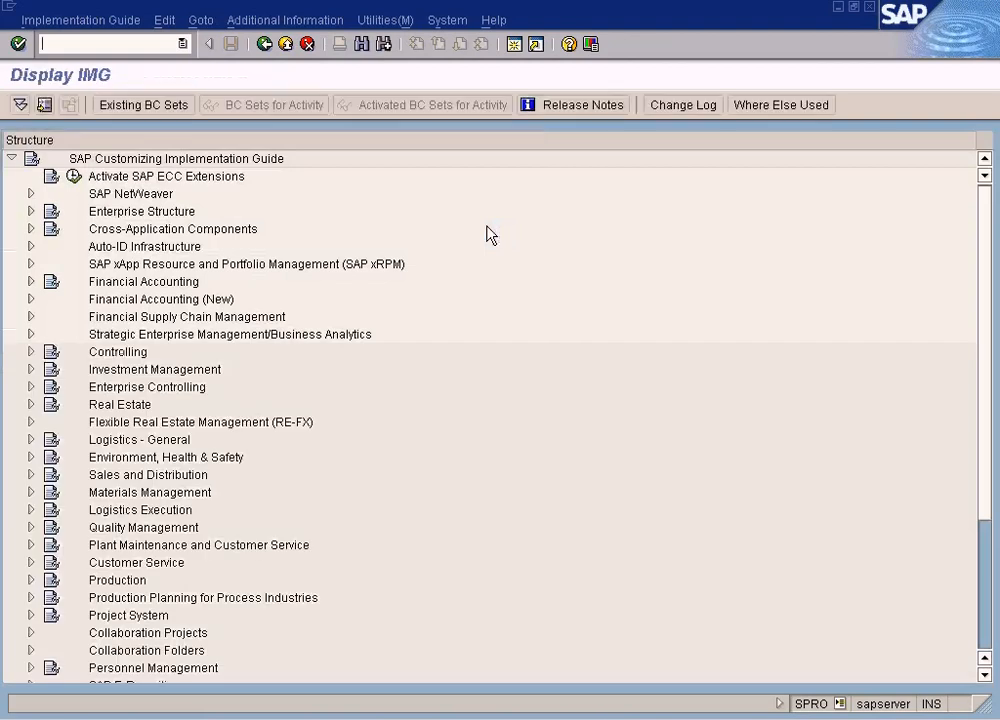
# Open Maintain Number Ranges for Controlling Documents under General Controlling's Organization node and open CO area SUN's groups for editing.
pyautogui.click(31, 352)
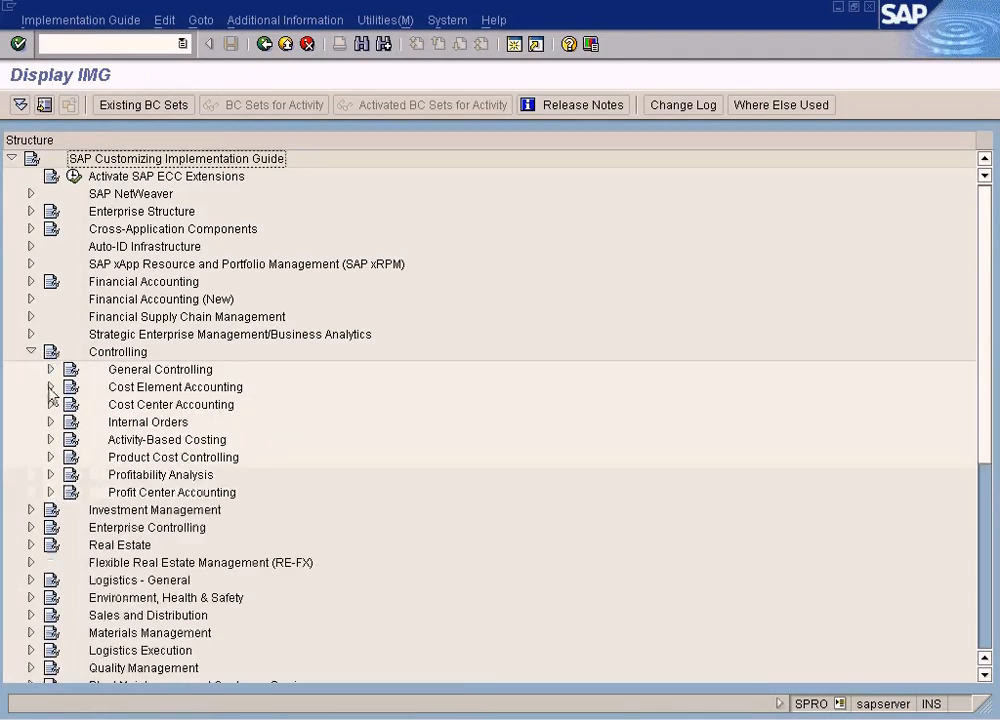
pyautogui.click(51, 369)
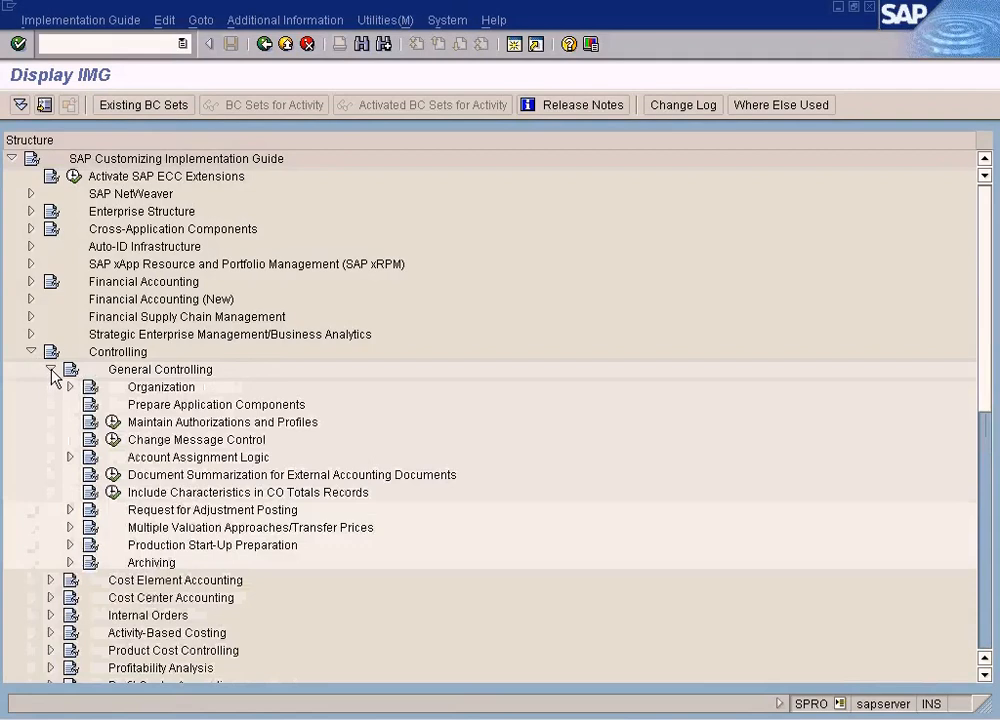
pyautogui.click(70, 386)
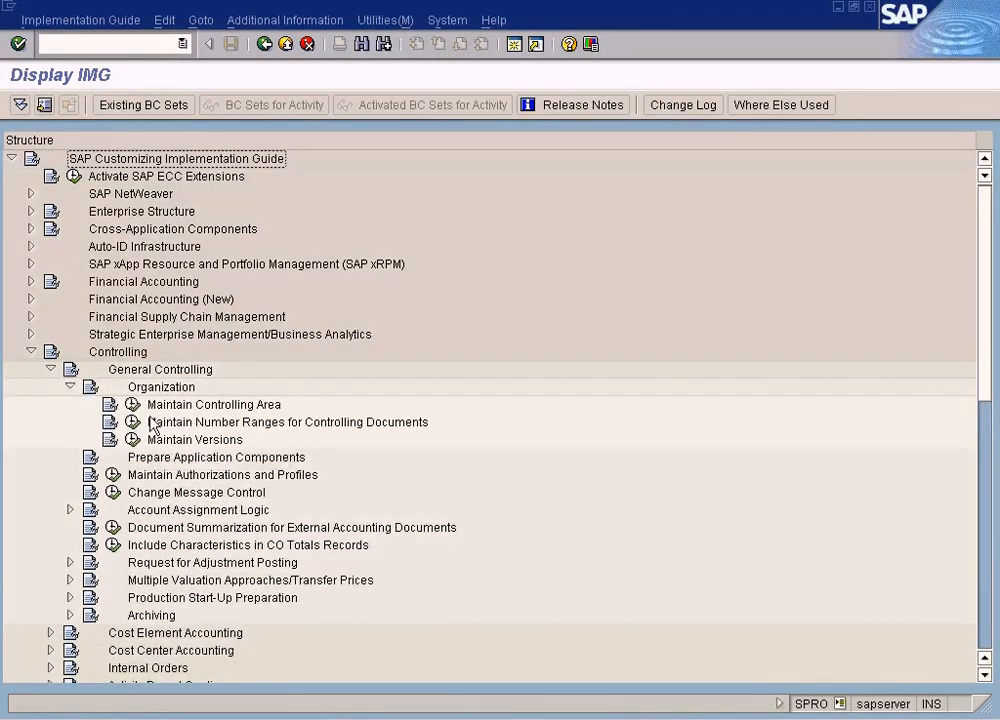
pyautogui.click(132, 422)
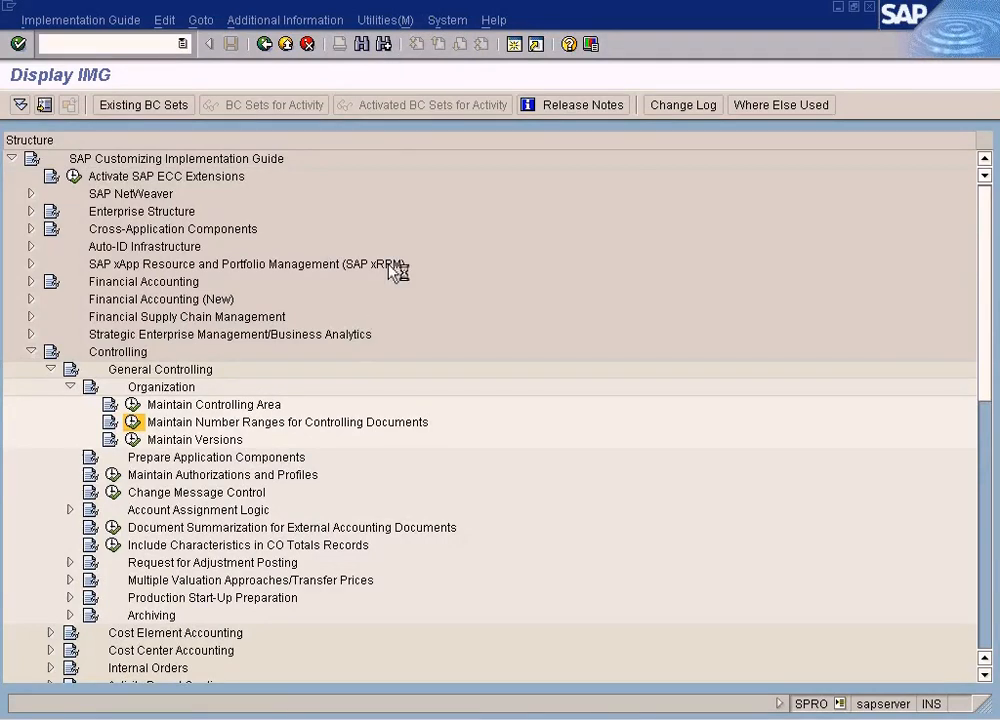
pyautogui.write('sun')
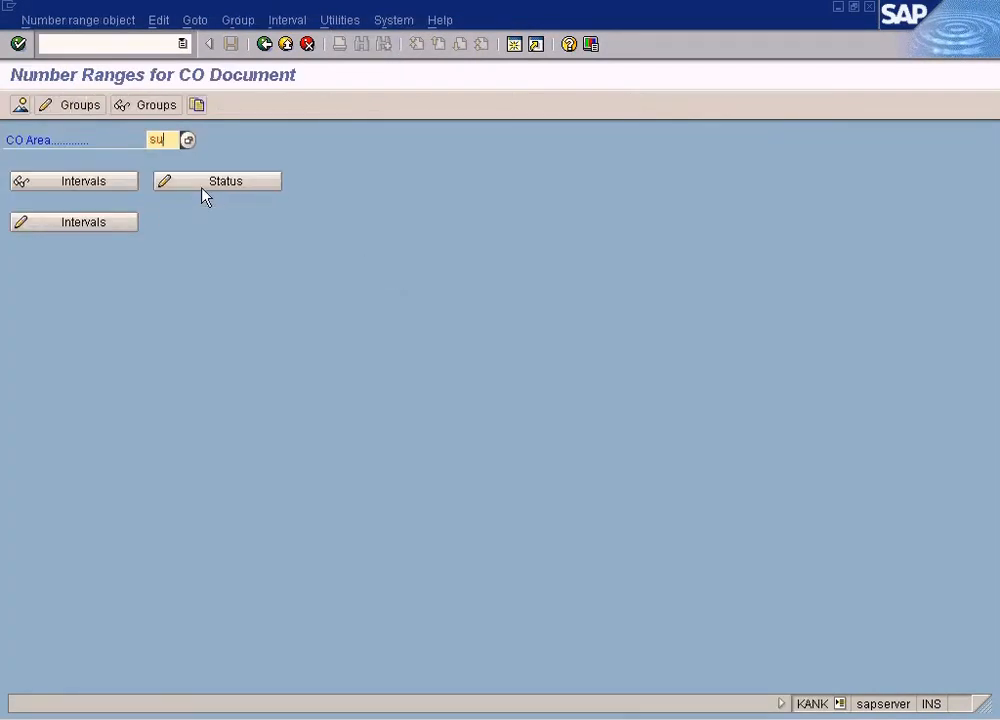
pyautogui.click(80, 105)
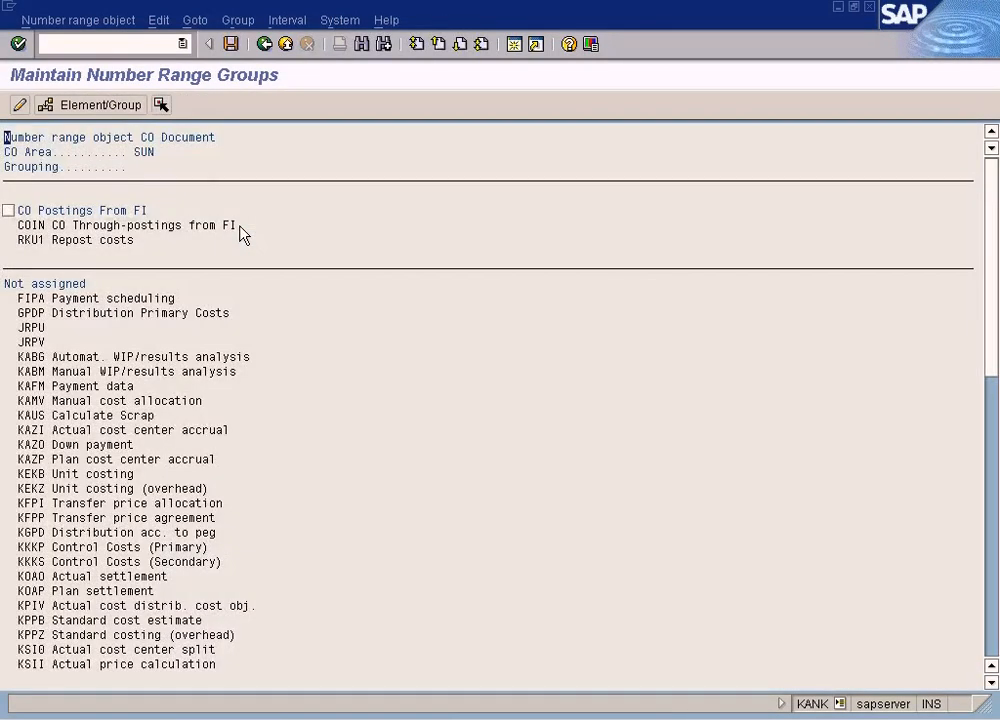
# Assign the RKU3 Repost CO line items transaction to the CO Postings From FI number range group.
pyautogui.click(990, 630)
pyautogui.click(989, 628)
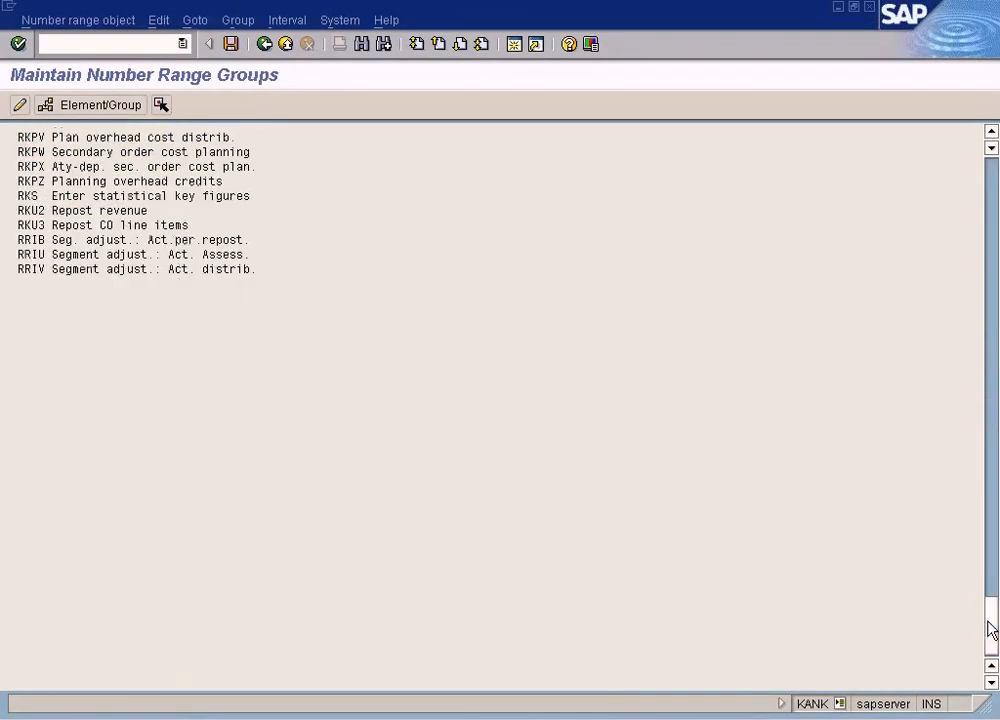
pyautogui.click(75, 225)
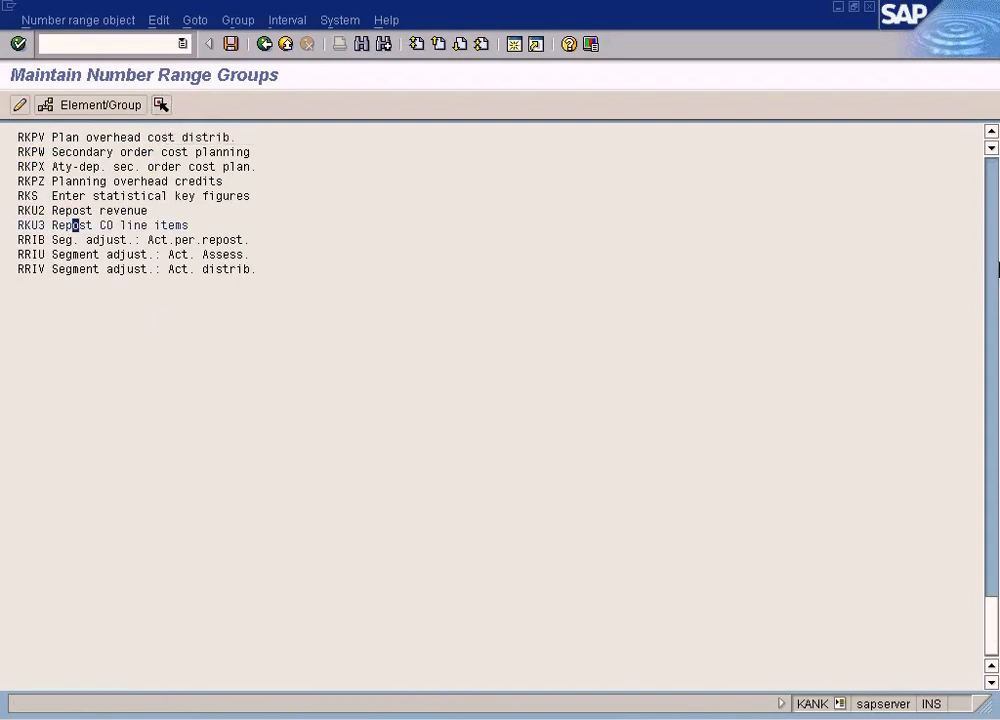
pyautogui.click(994, 200)
pyautogui.click(994, 200)
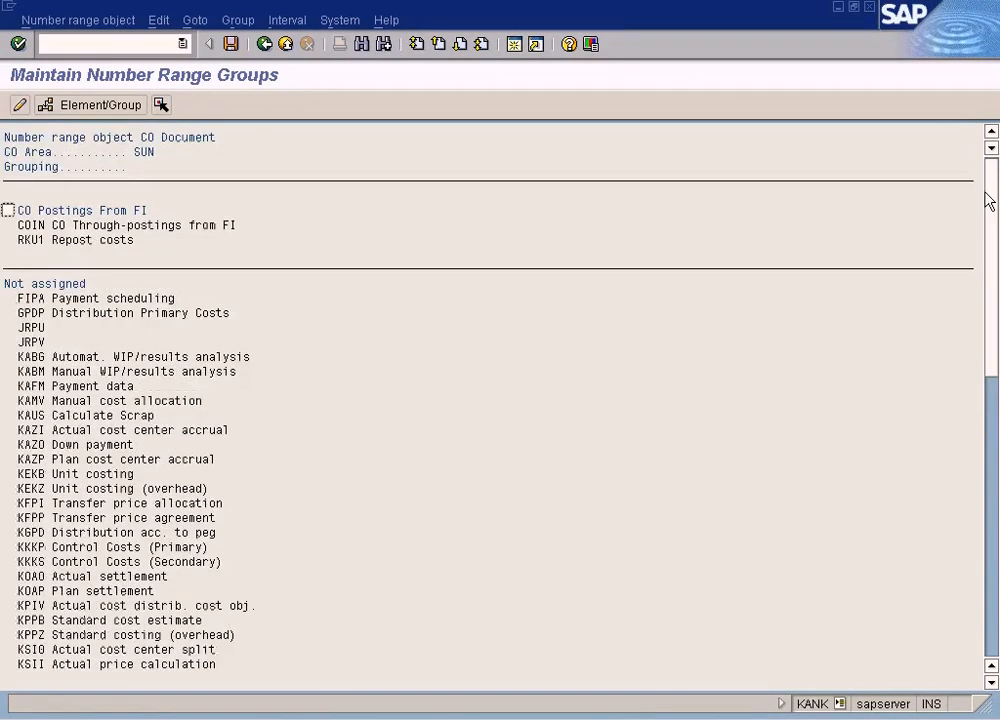
pyautogui.click(8, 210)
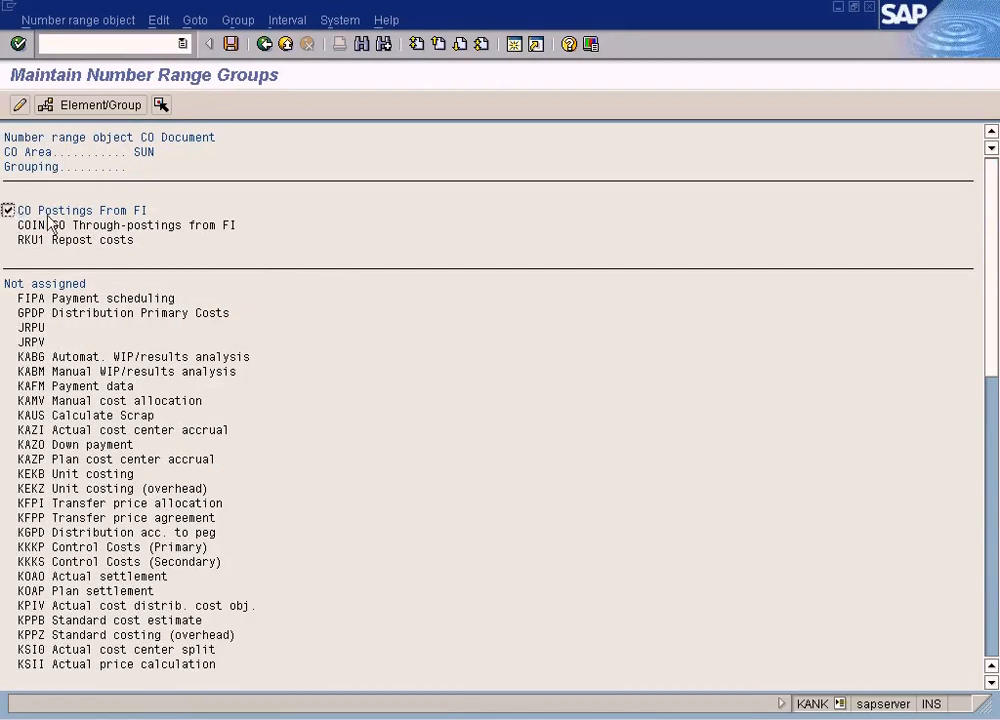
pyautogui.click(90, 105)
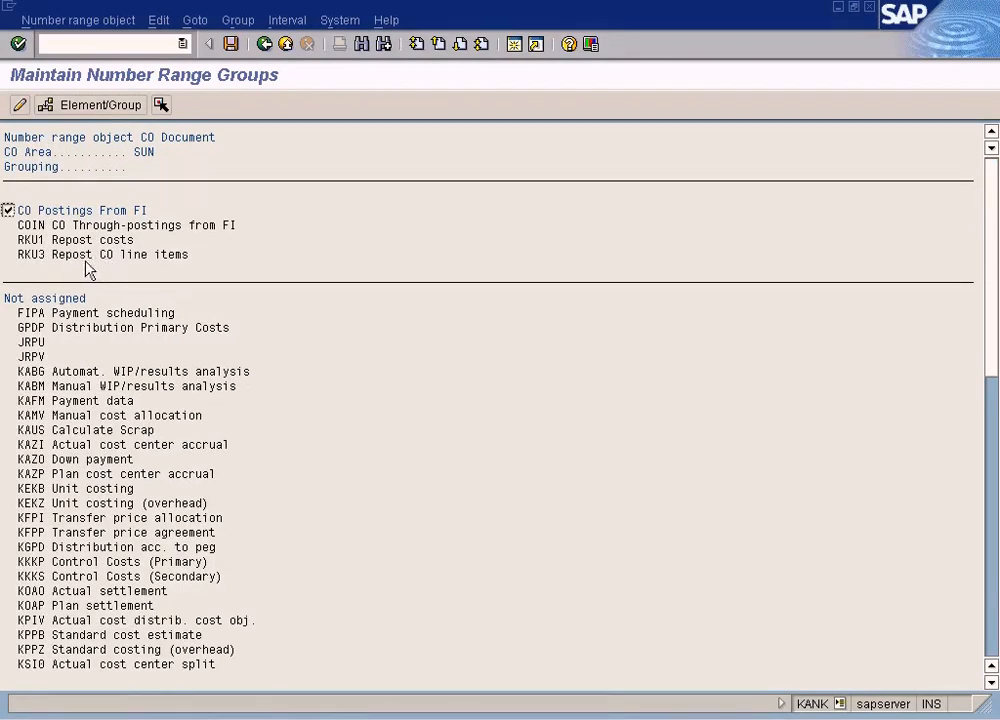
# Save the number range group assignment and return to the line item reposting list.
pyautogui.click(231, 44)
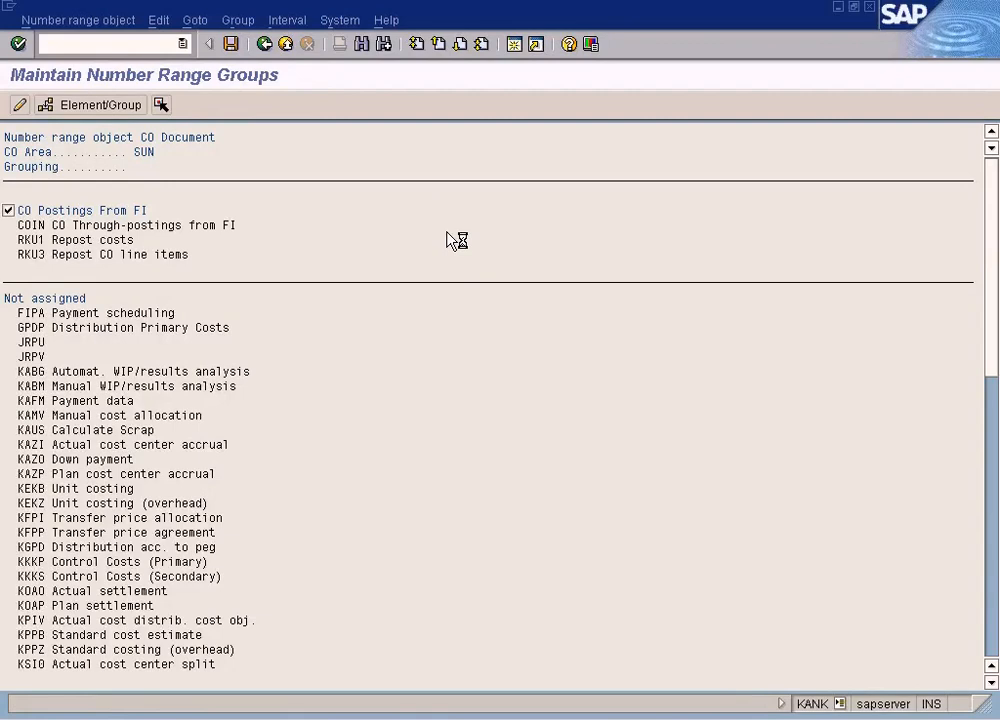
pyautogui.click(86, 537)
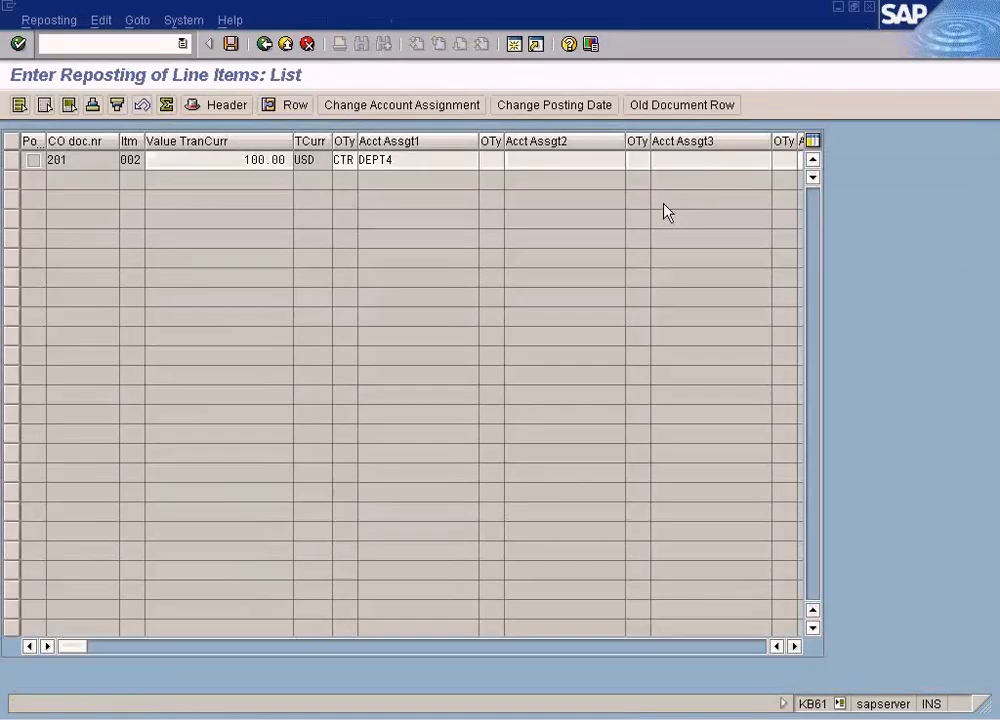
# Change the line item's account assignment to cost center DEPT3.
pyautogui.click(412, 160)
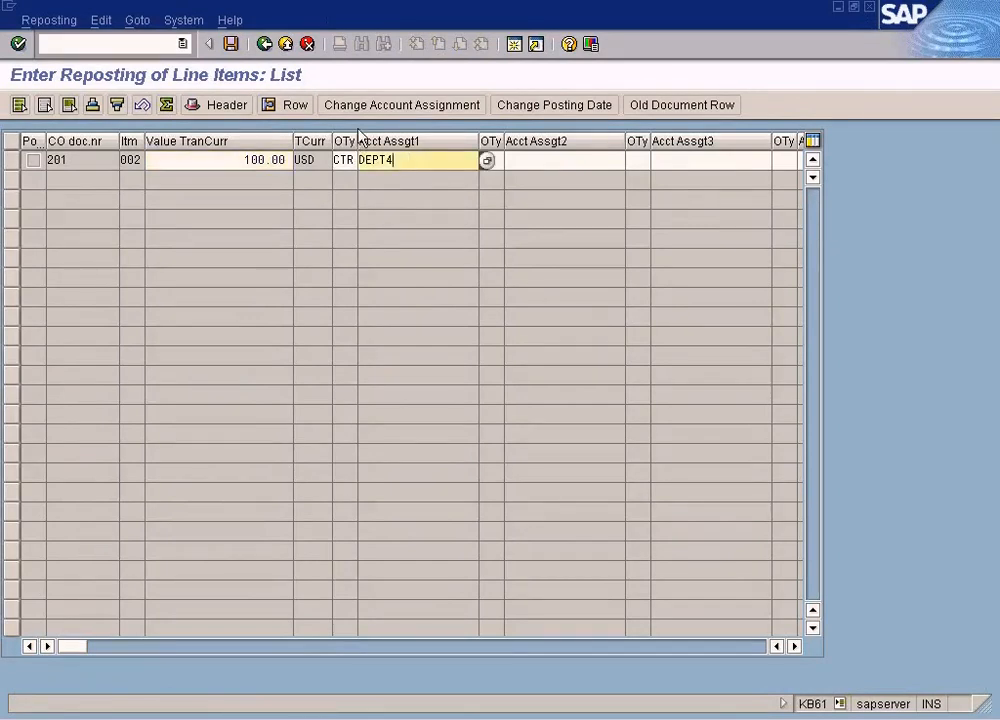
pyautogui.click(390, 106)
pyautogui.click(205, 242)
pyautogui.press('BackSpace')
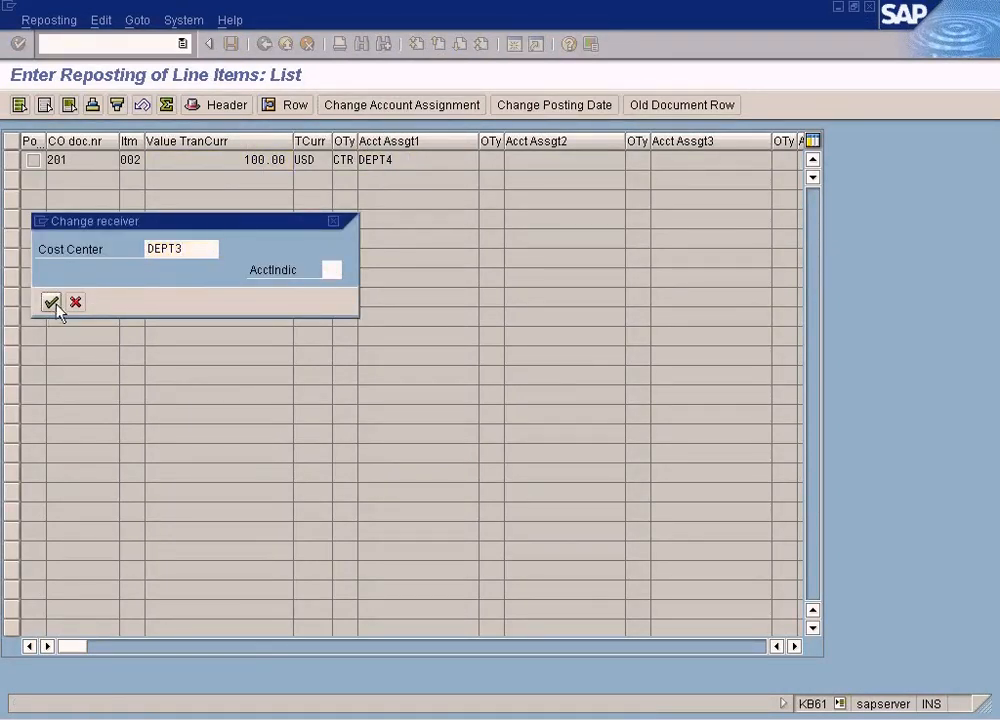
pyautogui.click(52, 303)
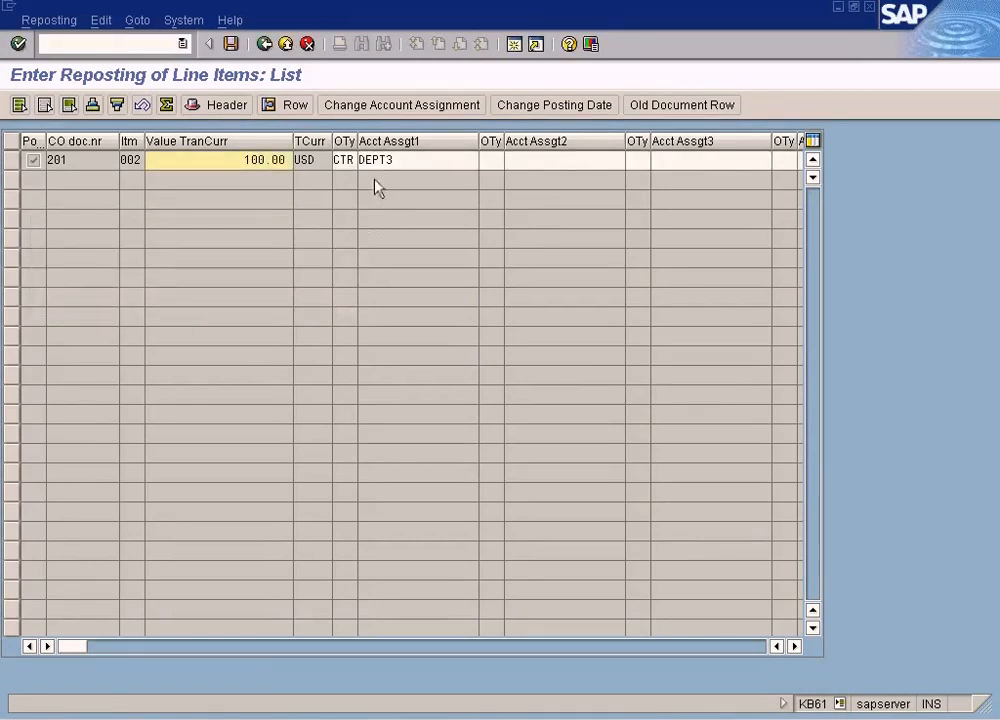
# Display the original accounting document behind the line item, check its document number, and return to the reposting list.
pyautogui.click(403, 160)
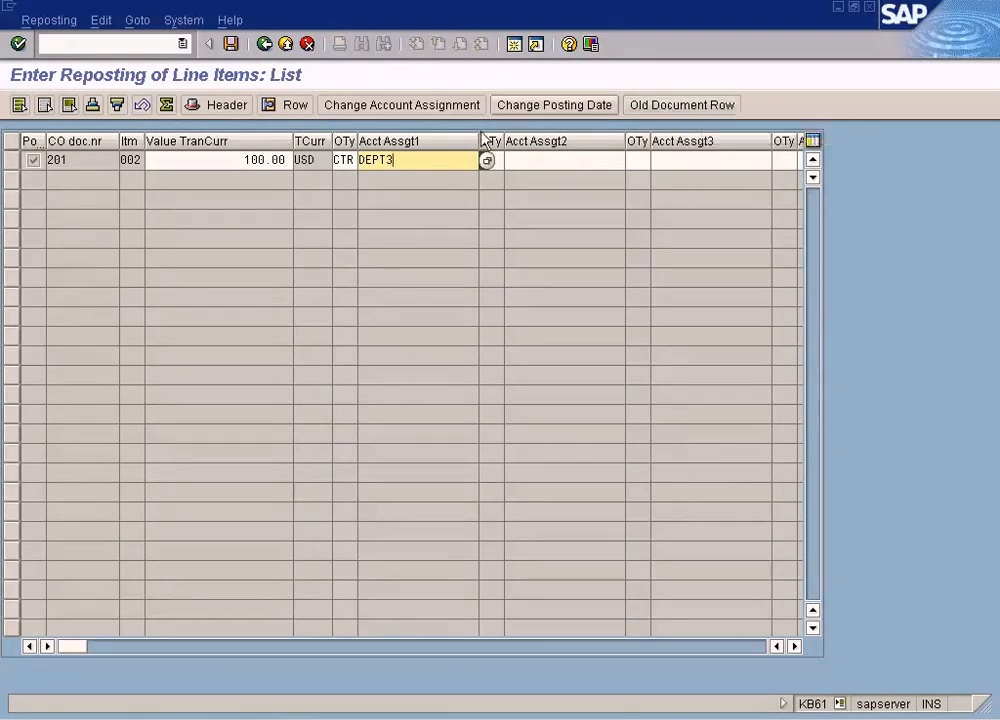
pyautogui.click(660, 110)
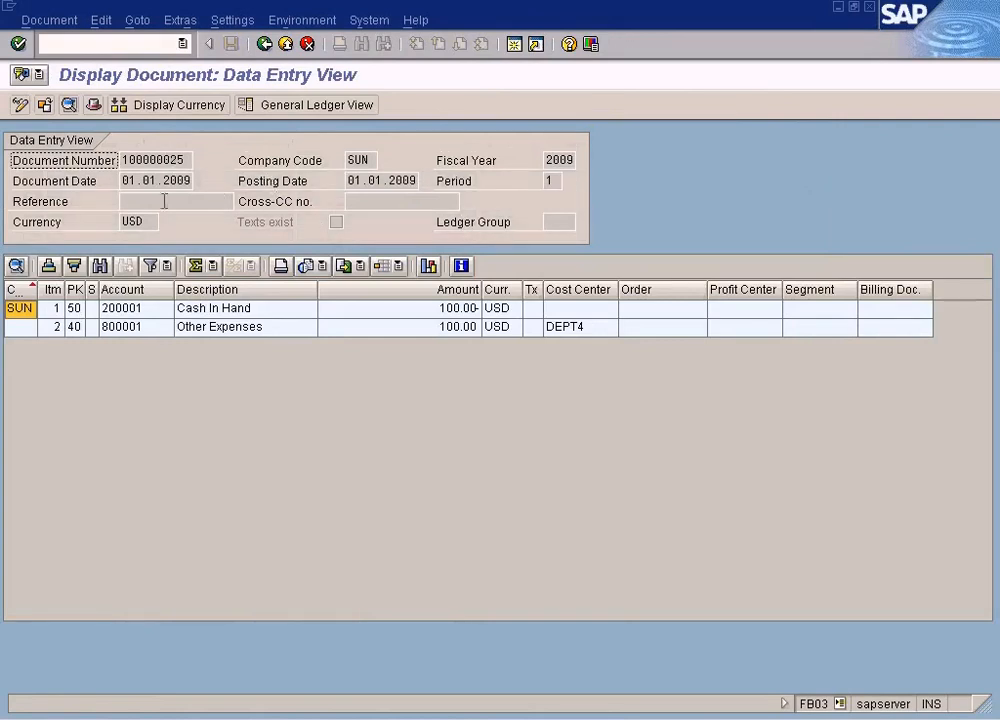
pyautogui.moveTo(162, 159); pyautogui.dragTo(205, 170)
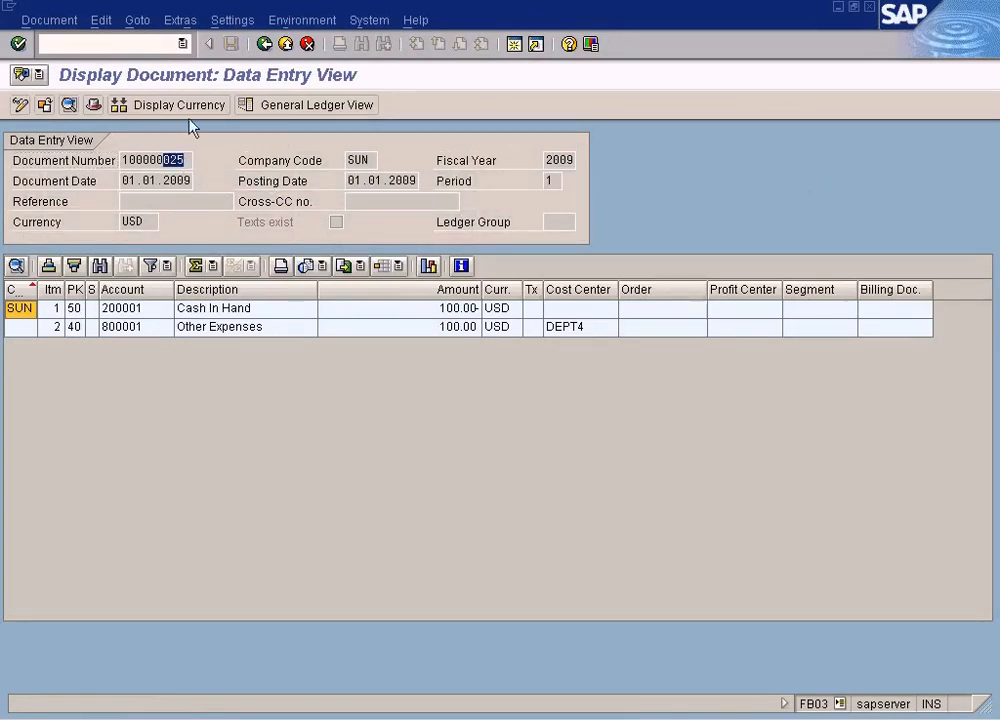
pyautogui.click(264, 43)
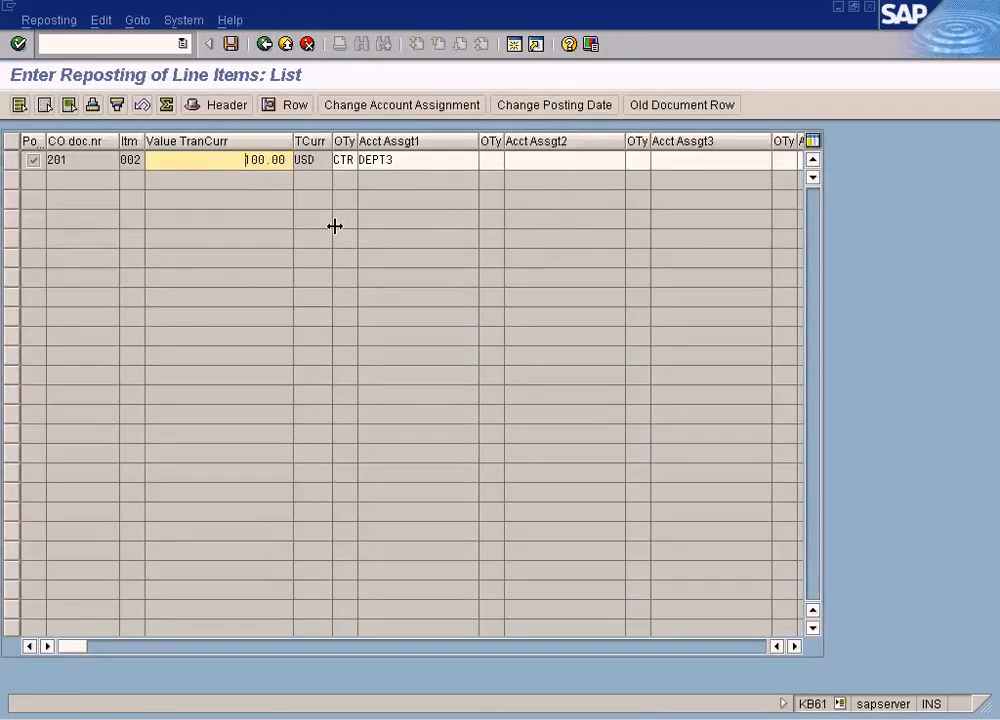
# Post the line item reposting, view the posting message's details, and exit to the SAP Easy Access menu.
pyautogui.click(232, 44)
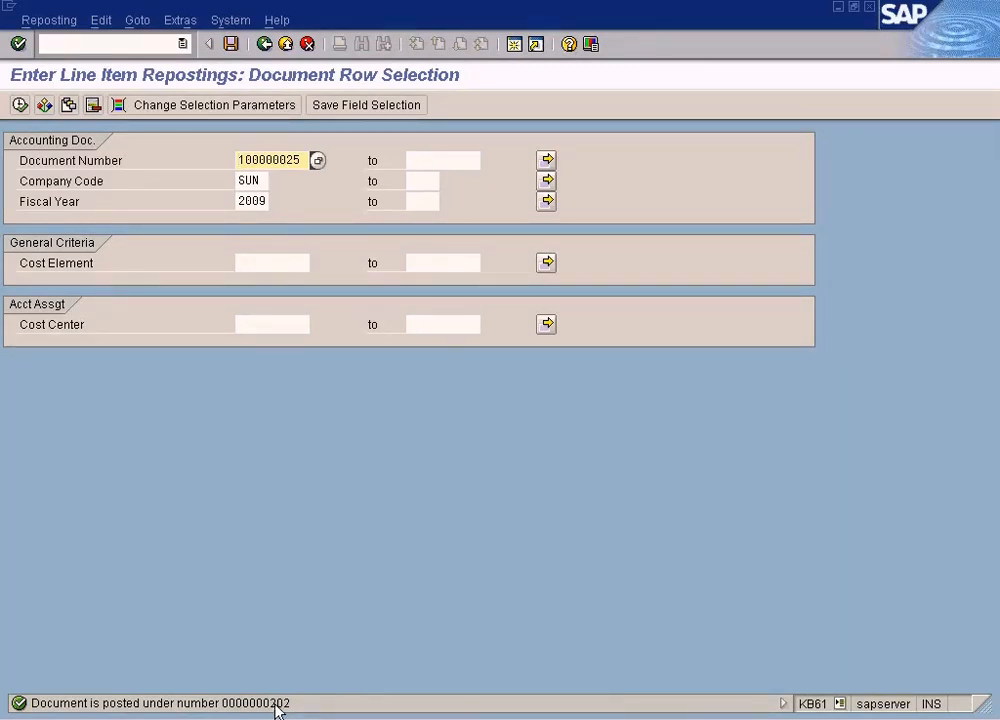
pyautogui.click(276, 706)
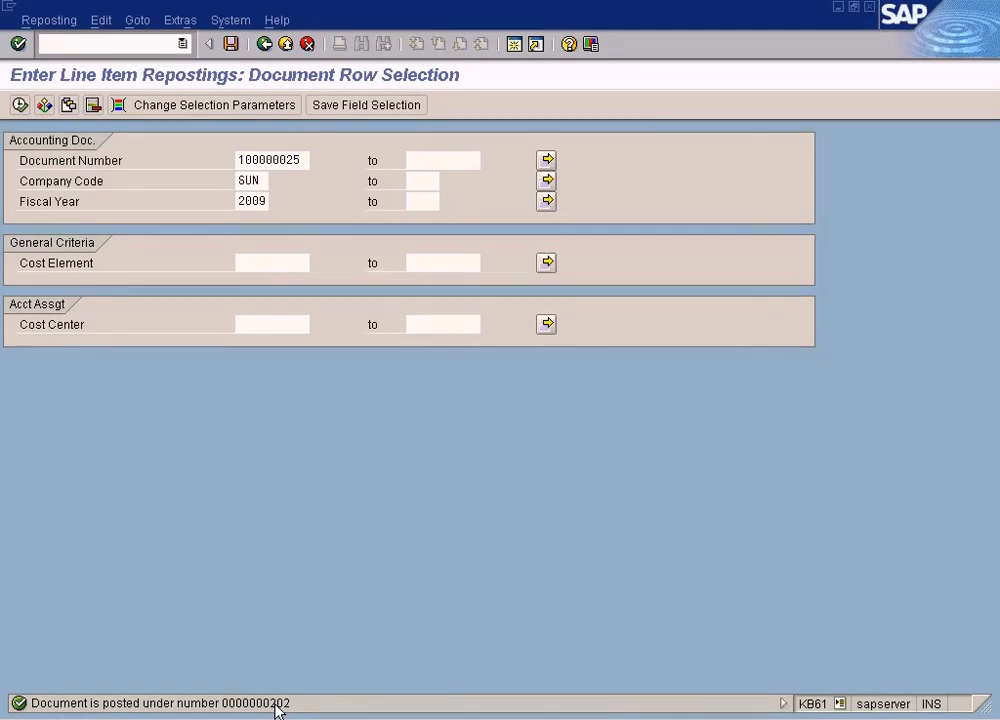
pyautogui.doubleClick(276, 705)
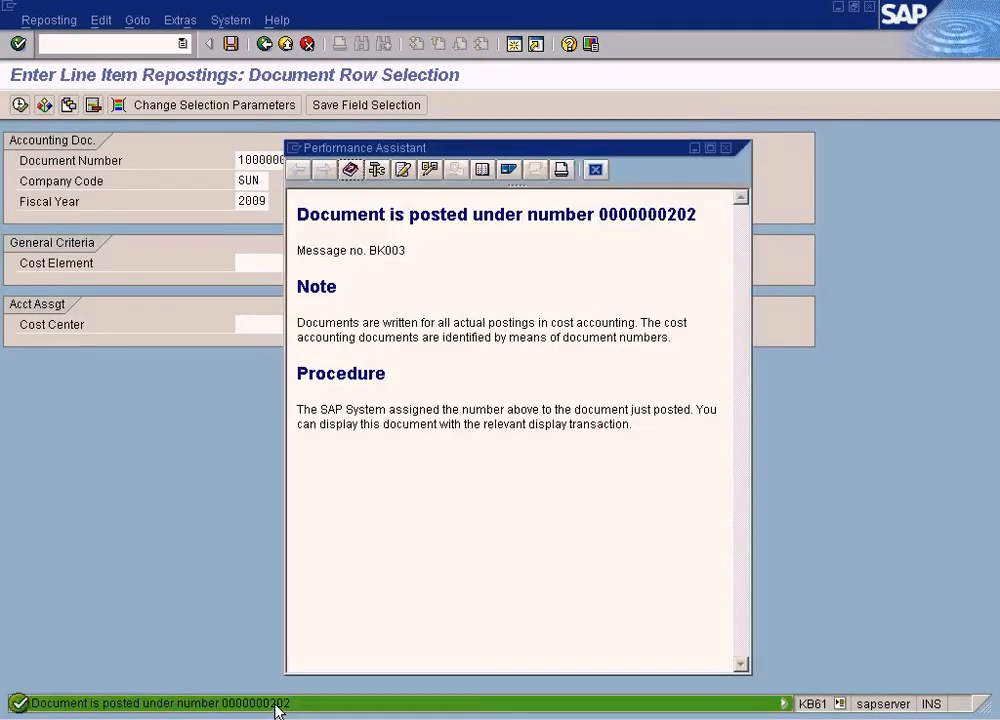
pyautogui.doubleClick(648, 218)
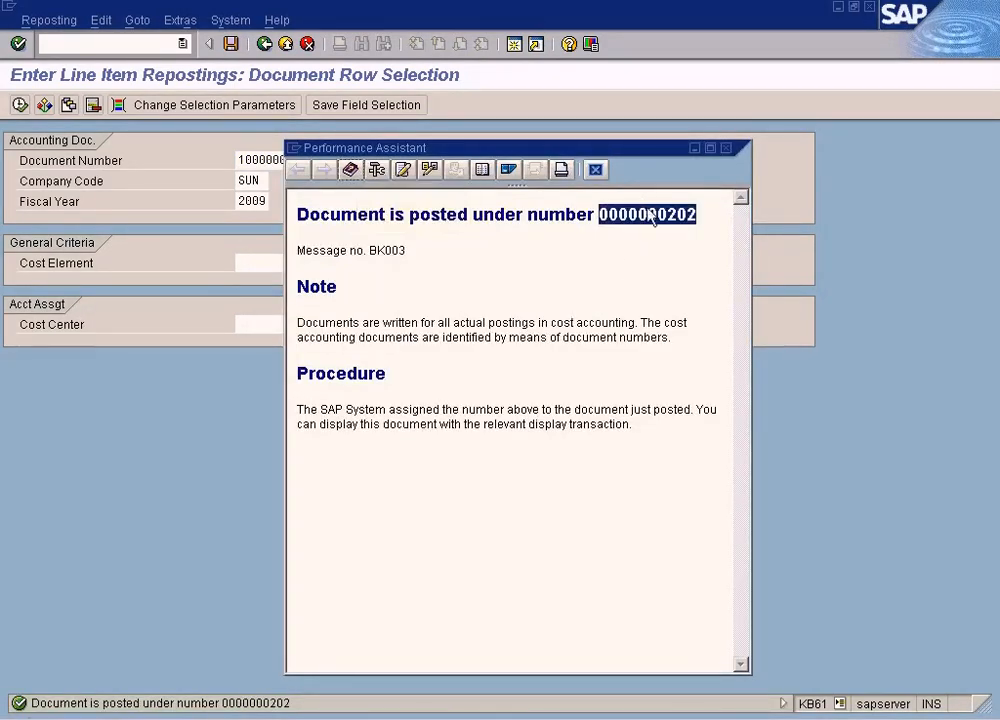
pyautogui.click(596, 170)
pyautogui.click(285, 44)
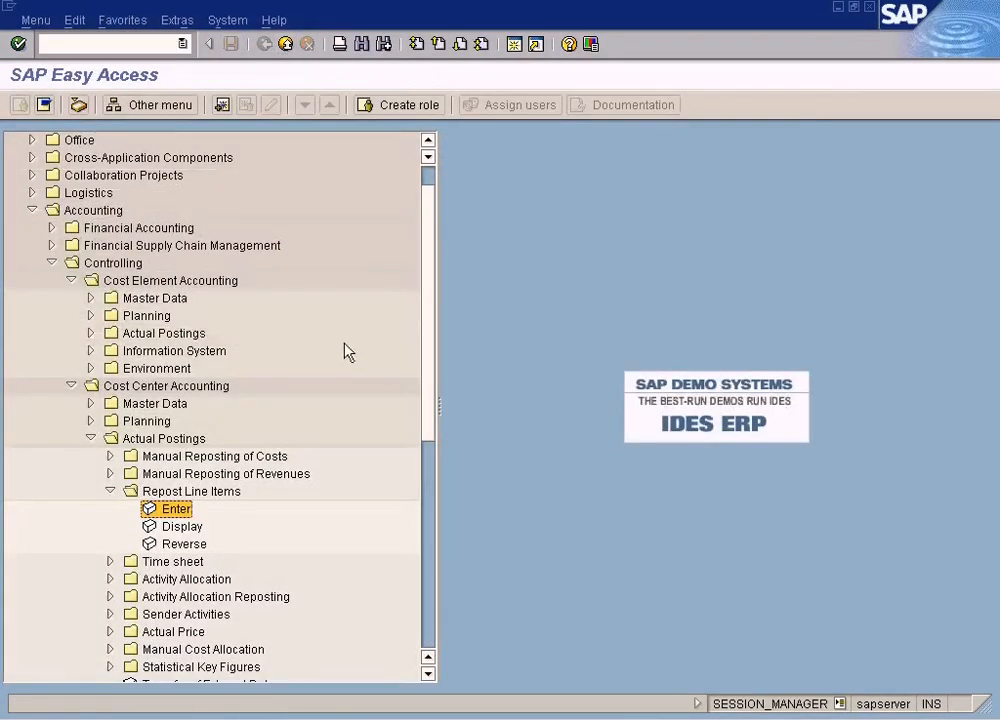
# Reopen line item reposting entry, look up the available reference documents for the Document Number field, and exit the transaction.
pyautogui.doubleClick(180, 513)
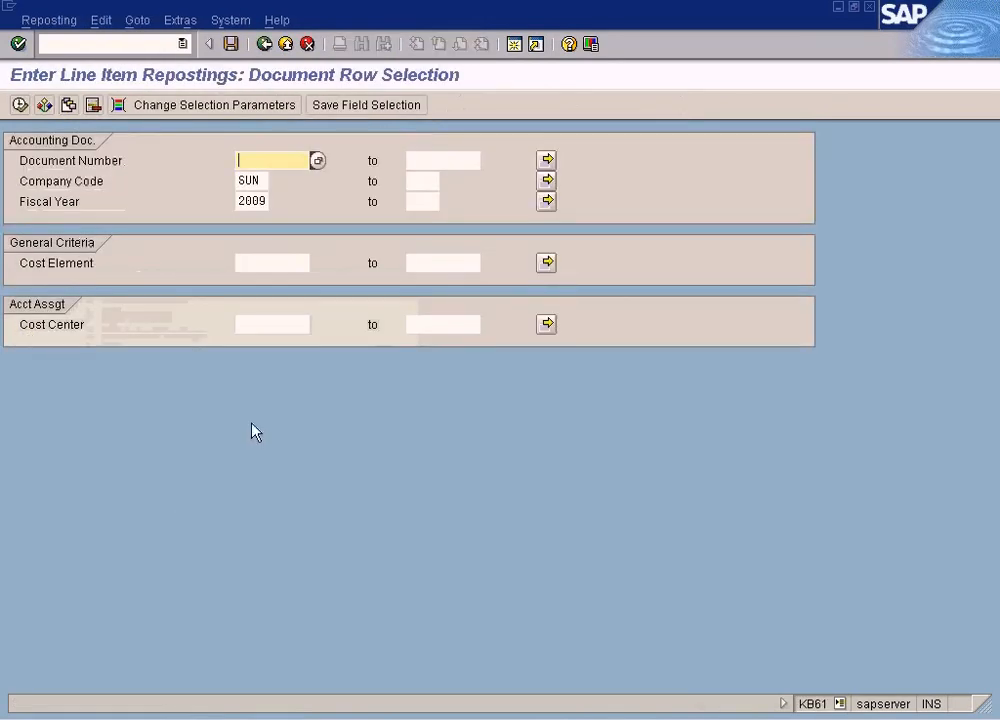
pyautogui.click(317, 160)
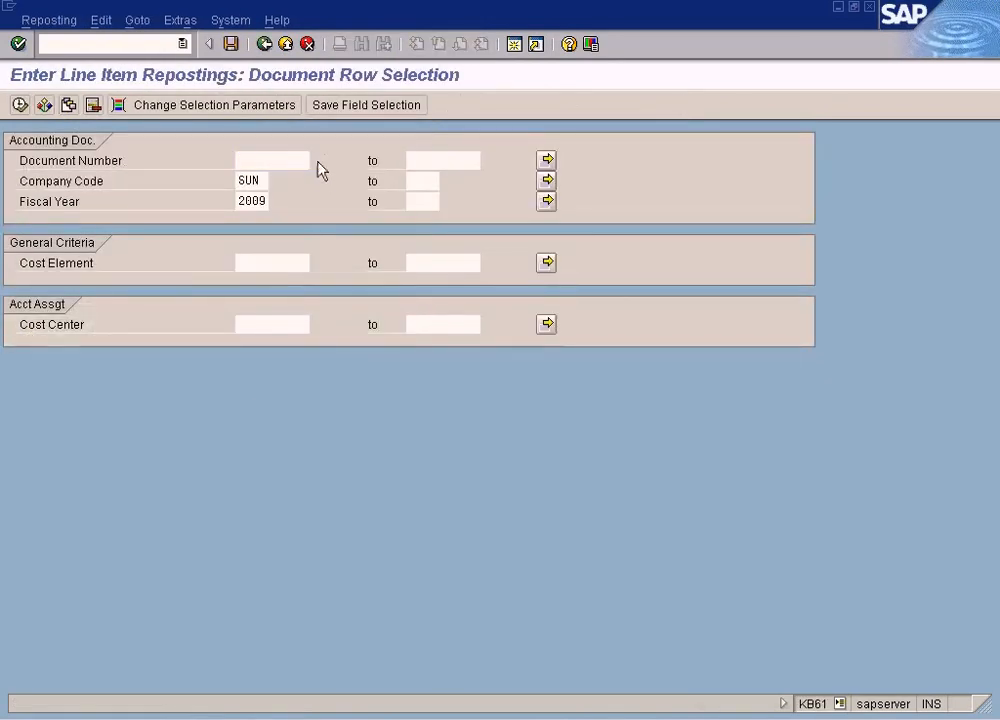
pyautogui.click(259, 449)
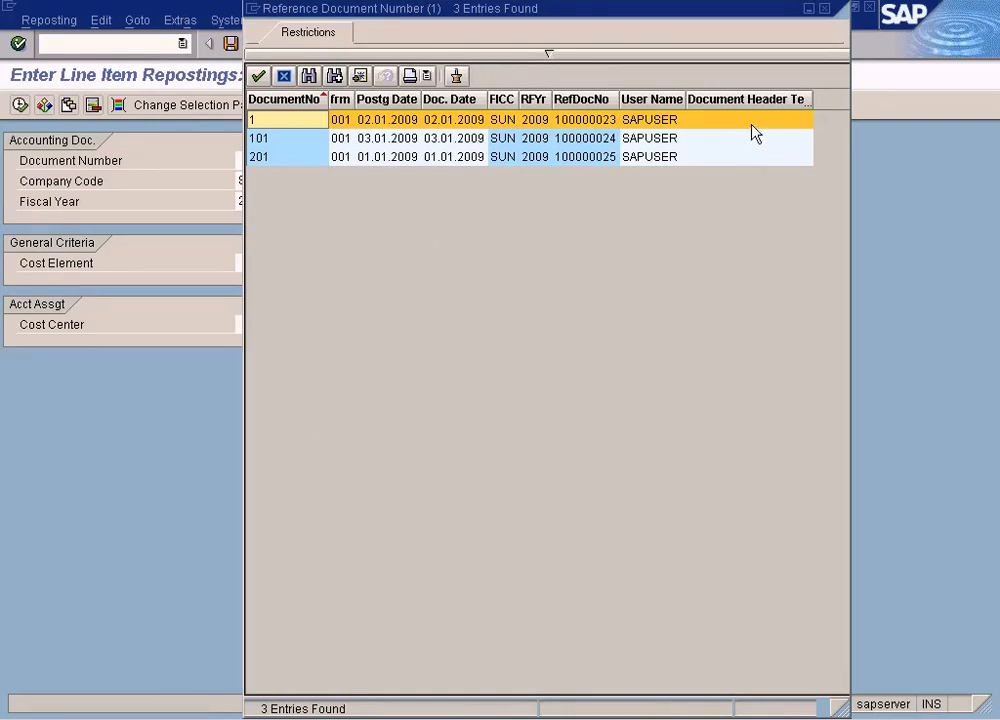
pyautogui.click(825, 9)
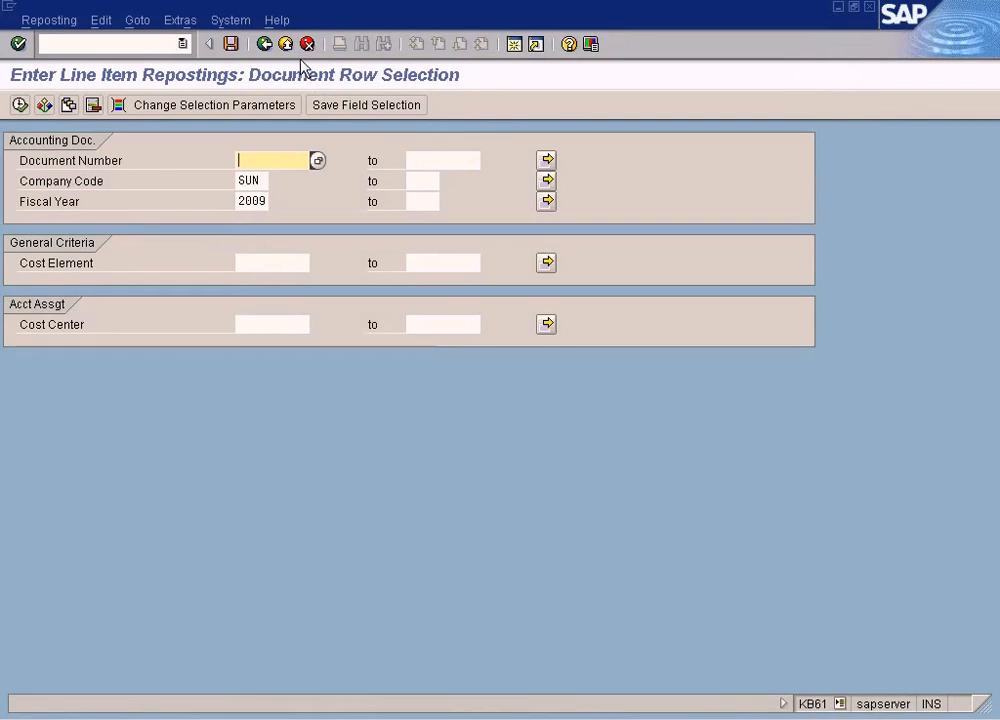
pyautogui.click(287, 45)
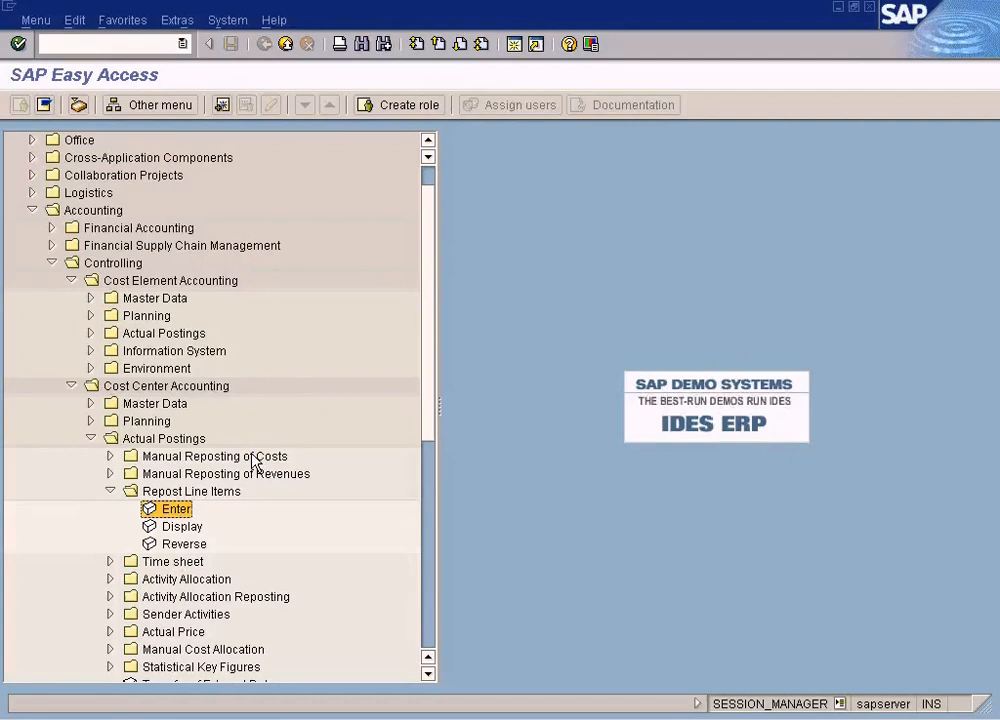
# Run the Cost Centers: Actual Line Items report from Cost Center Accounting's Information System for cost center DEPT3.
pyautogui.scroll(-2, 181, 475)
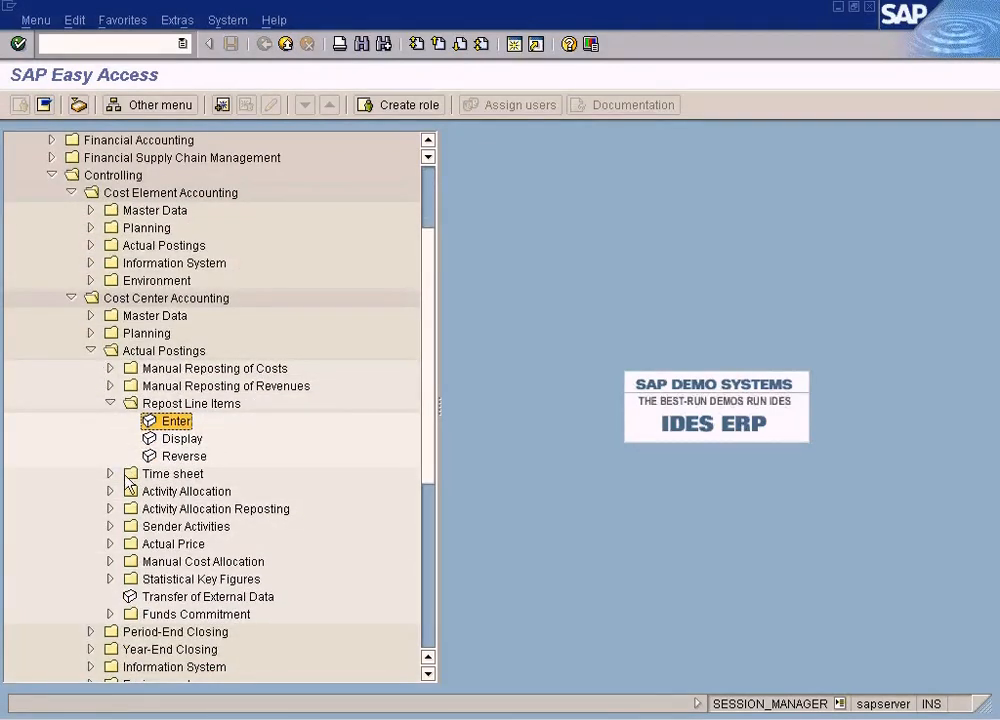
pyautogui.scroll(-2, 127, 487)
pyautogui.click(91, 596)
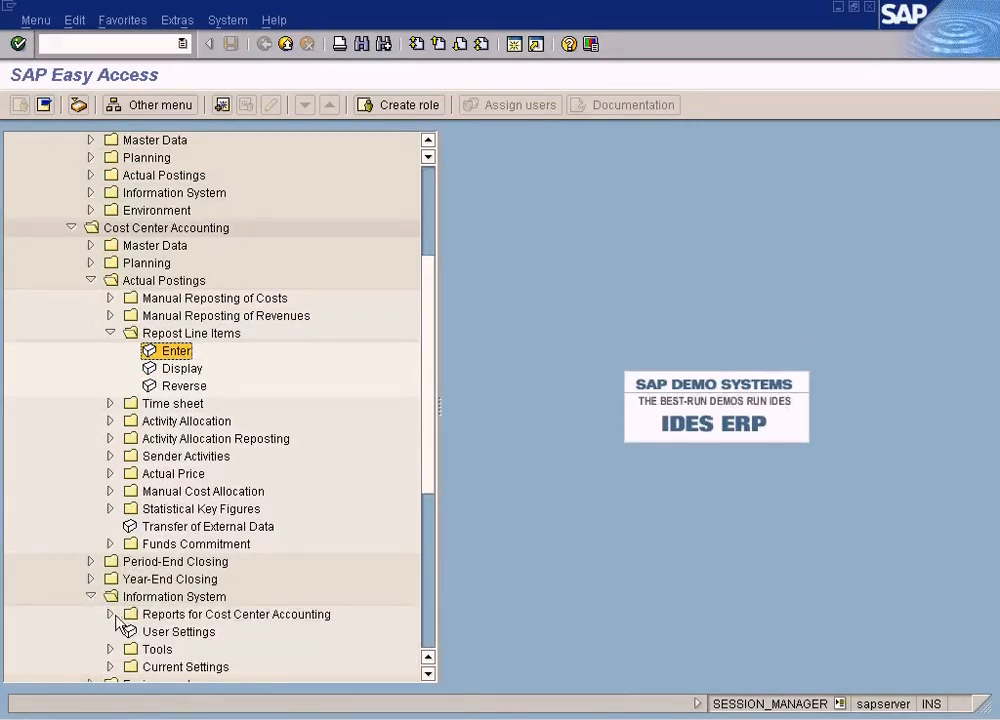
pyautogui.click(112, 614)
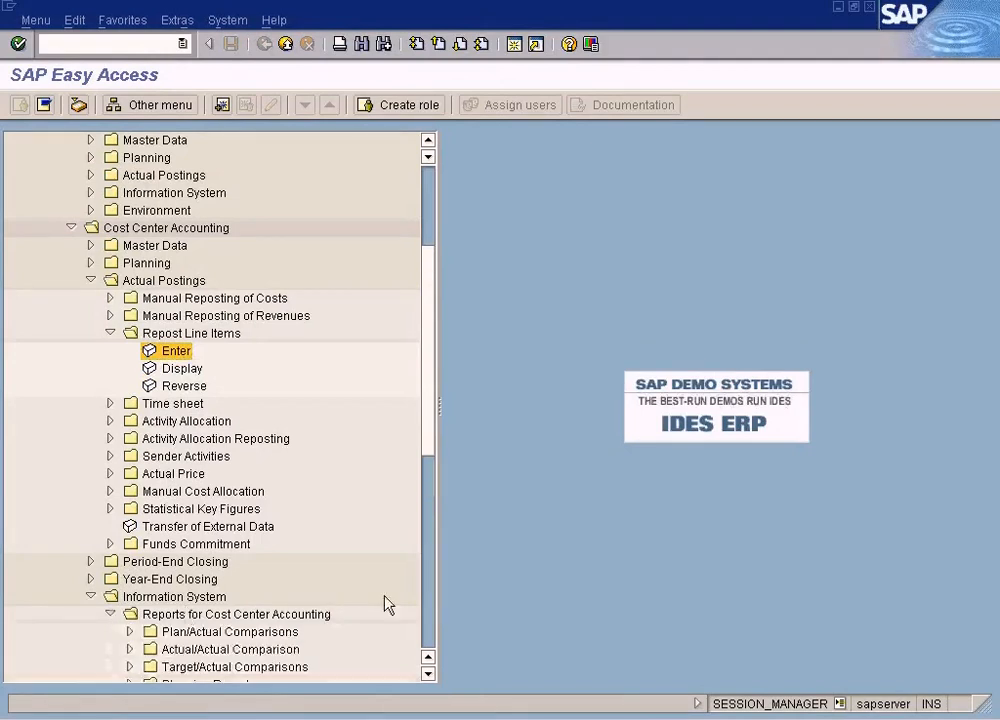
pyautogui.click(428, 677)
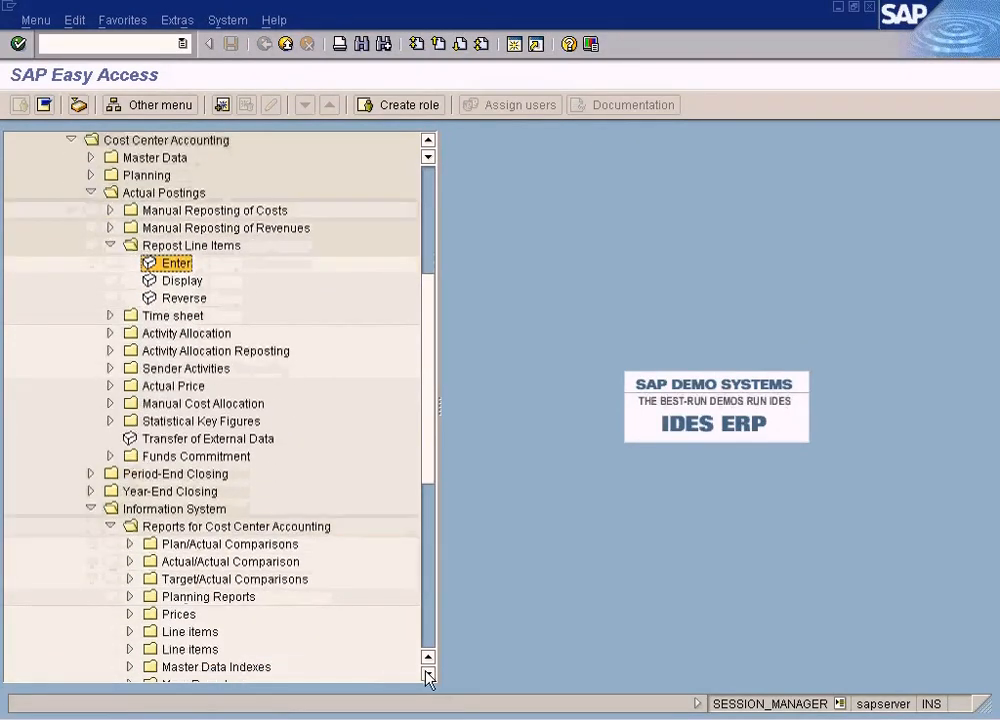
pyautogui.click(129, 579)
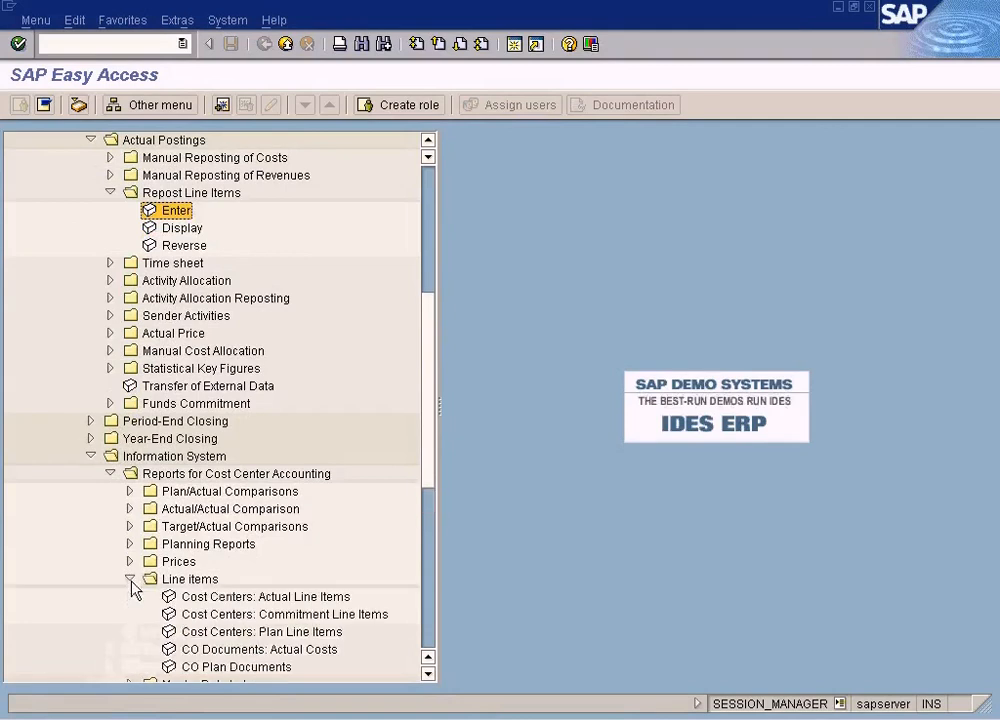
pyautogui.doubleClick(302, 546)
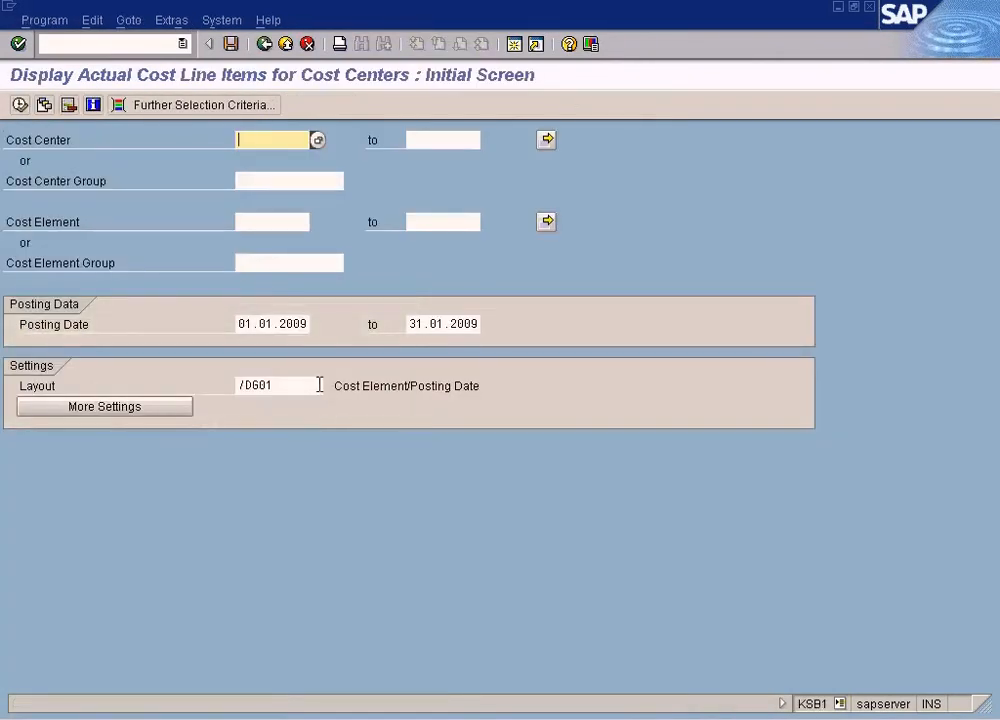
pyautogui.write('DEPT3')
pyautogui.click(19, 105)
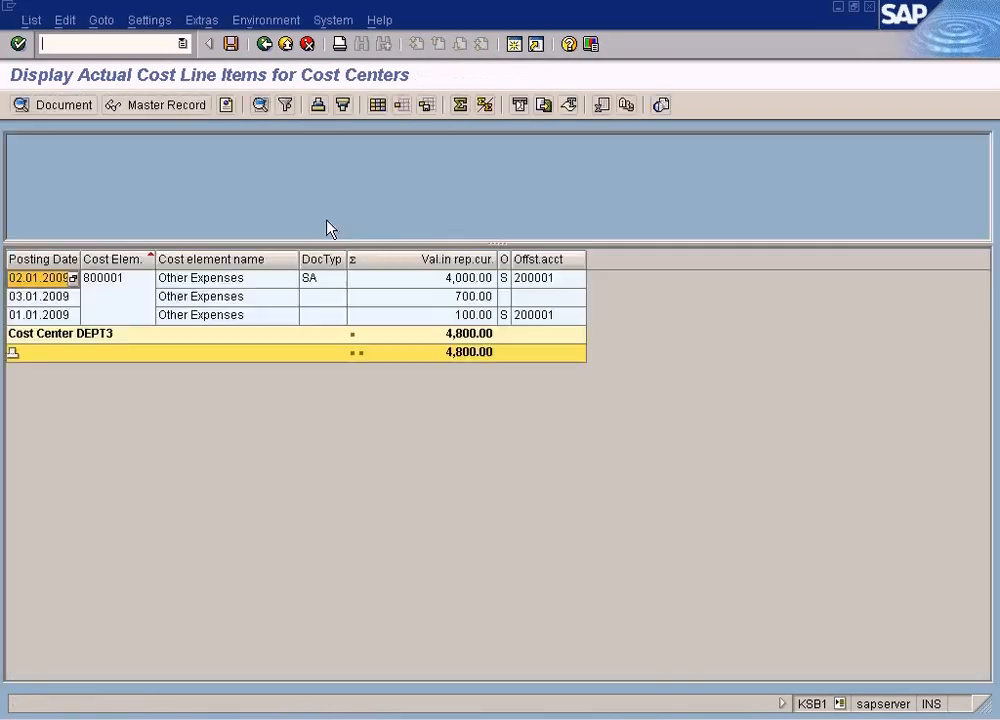
# View the reposting document behind the 01.01.2009 line item in the DEPT3 report and return to the report list.
pyautogui.click(476, 316)
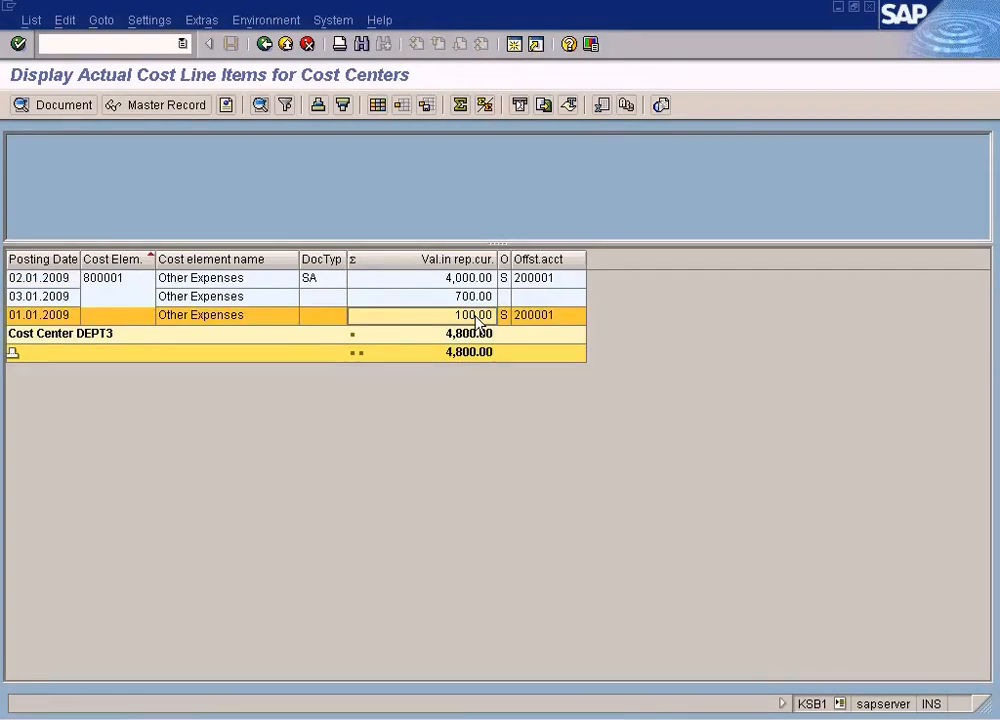
pyautogui.doubleClick(476, 316)
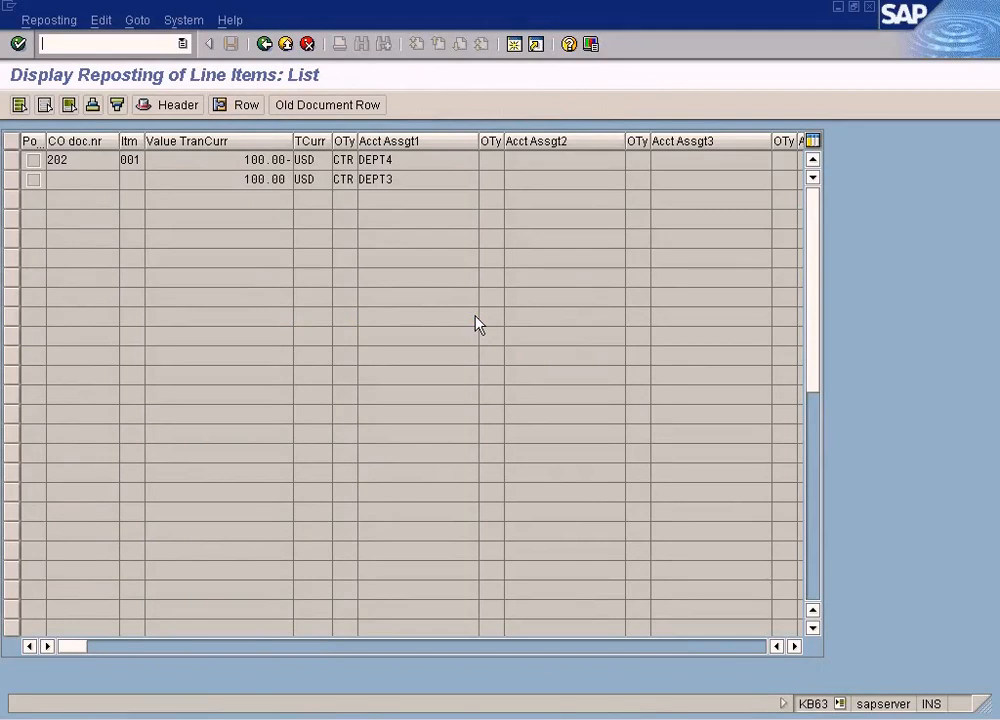
pyautogui.click(265, 45)
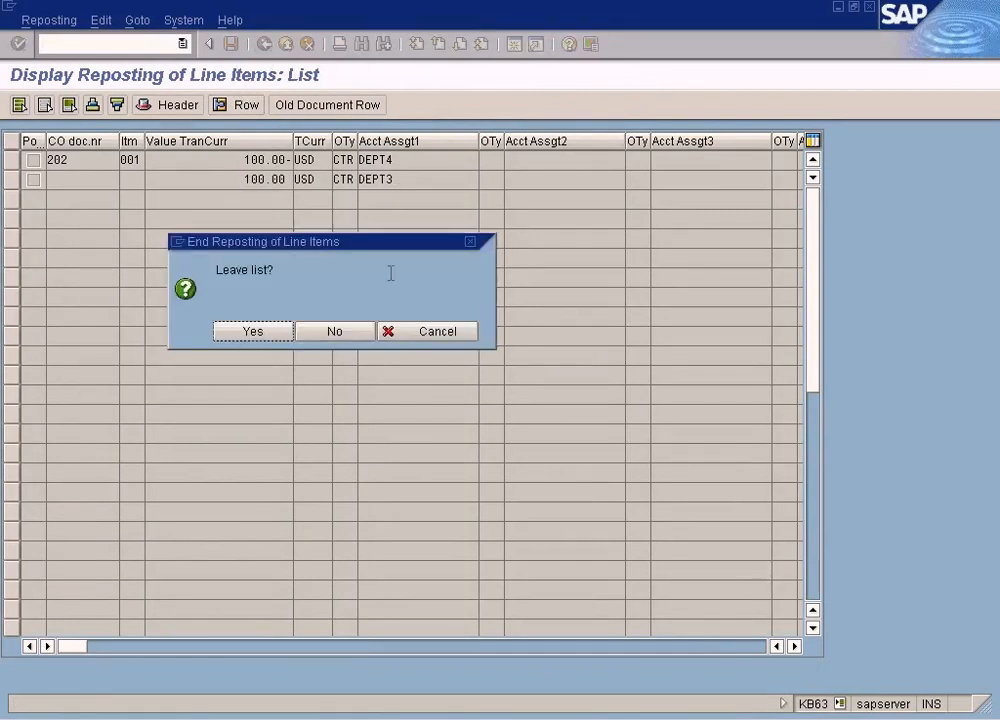
pyautogui.click(255, 333)
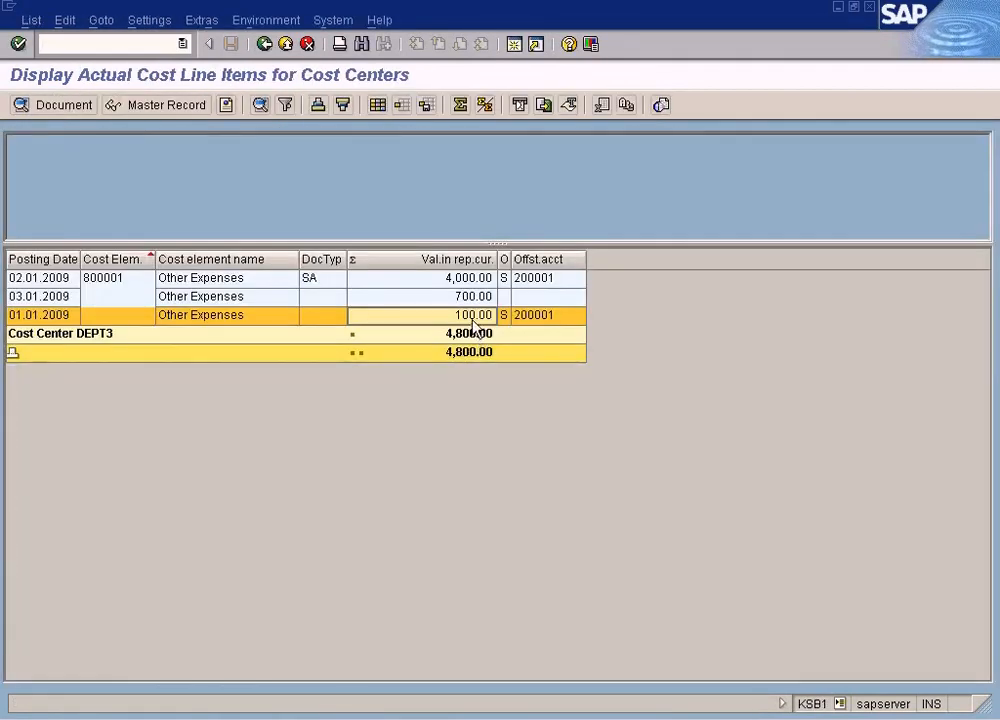
pyautogui.doubleClick(472, 318)
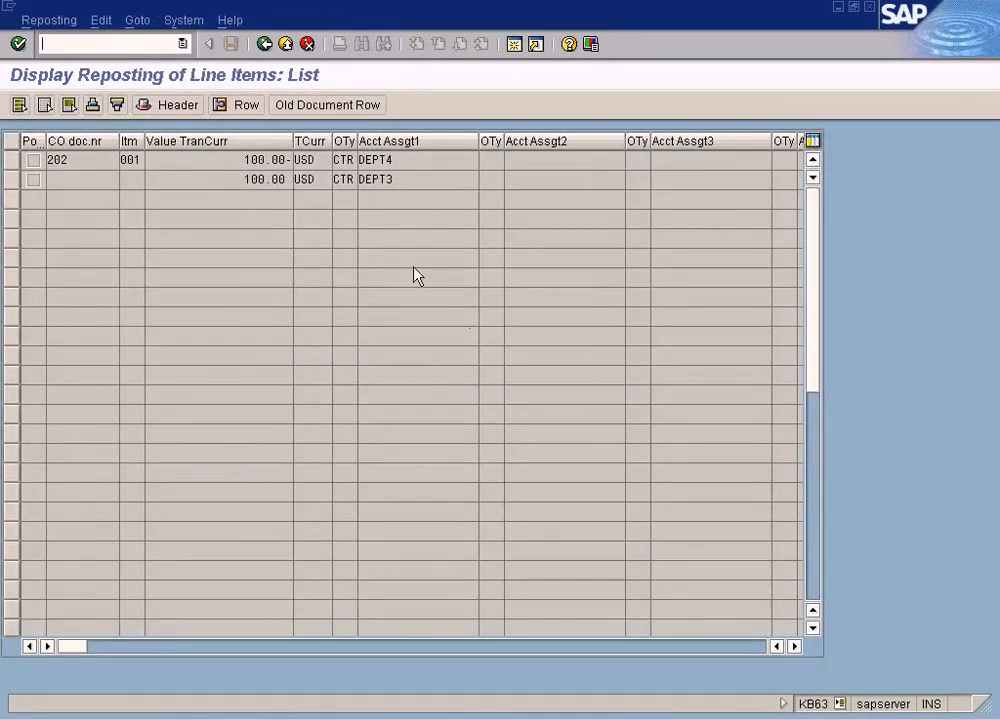
pyautogui.click(265, 44)
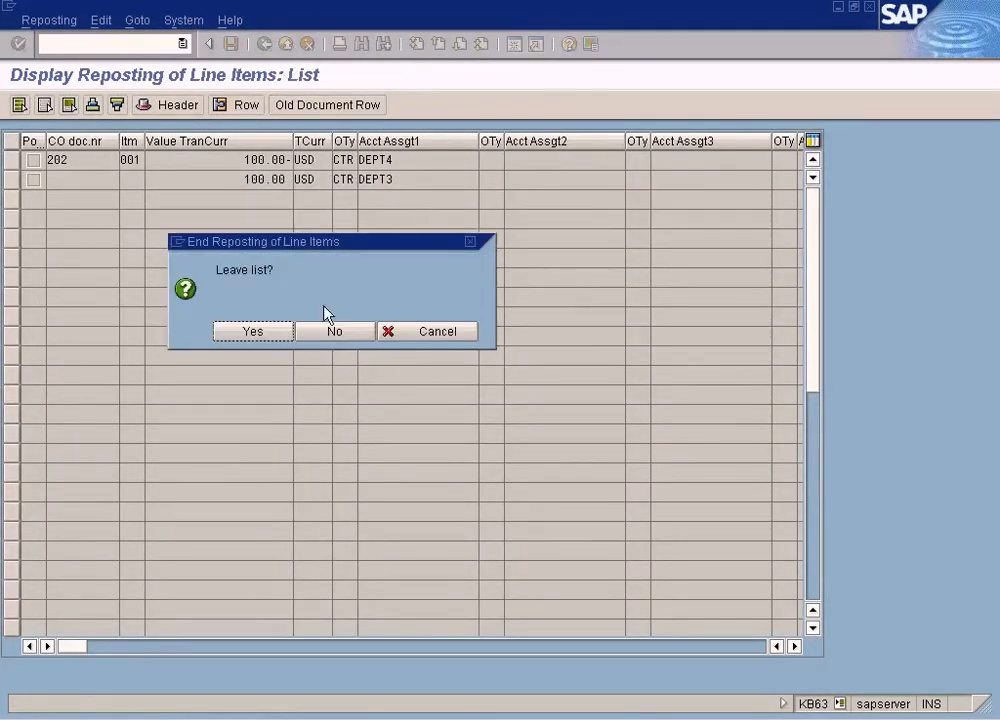
pyautogui.click(283, 333)
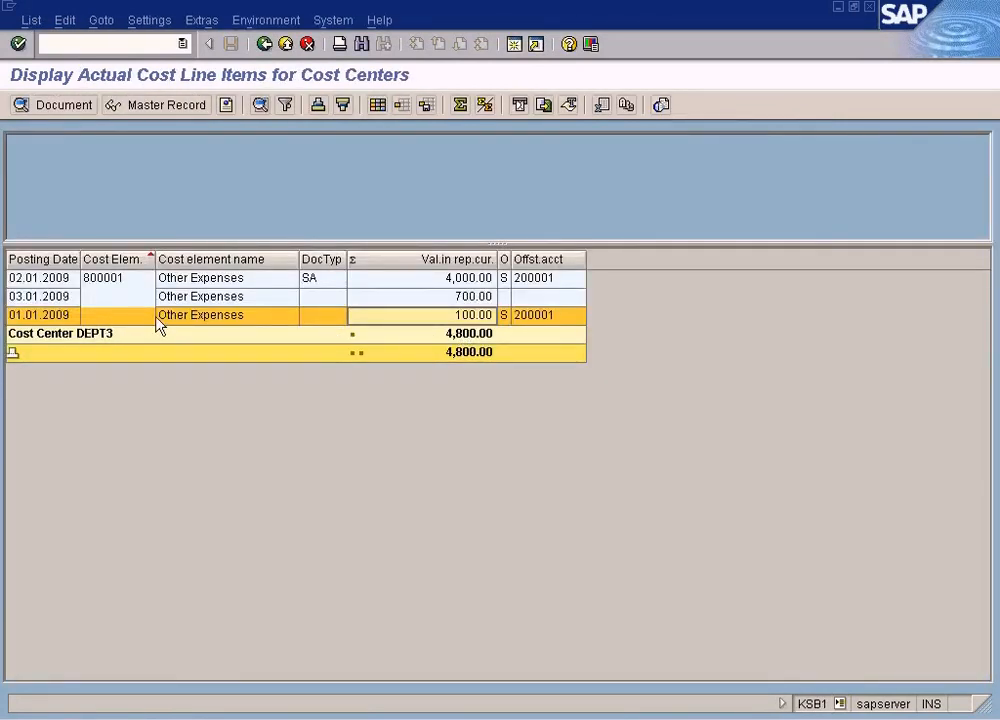
# Reopen the 01.01.2009 item's reposting document and examine the amount and account assignment on the DEPT4 row.
pyautogui.doubleClick(457, 320)
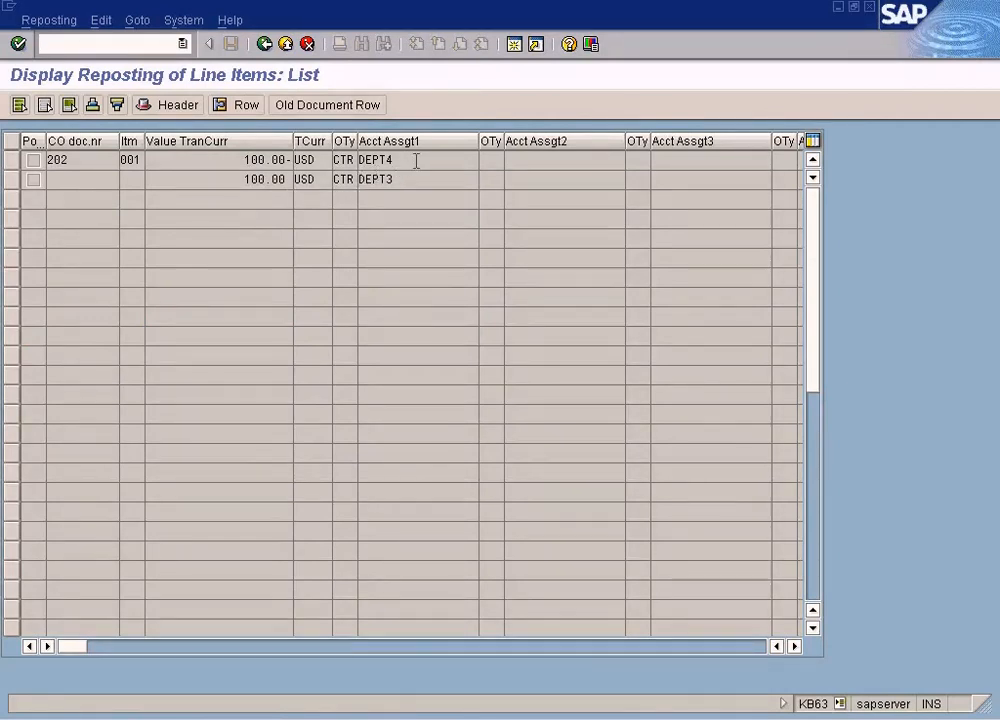
pyautogui.moveTo(416, 161); pyautogui.dragTo(329, 162)
pyautogui.moveTo(243, 160); pyautogui.dragTo(383, 160)
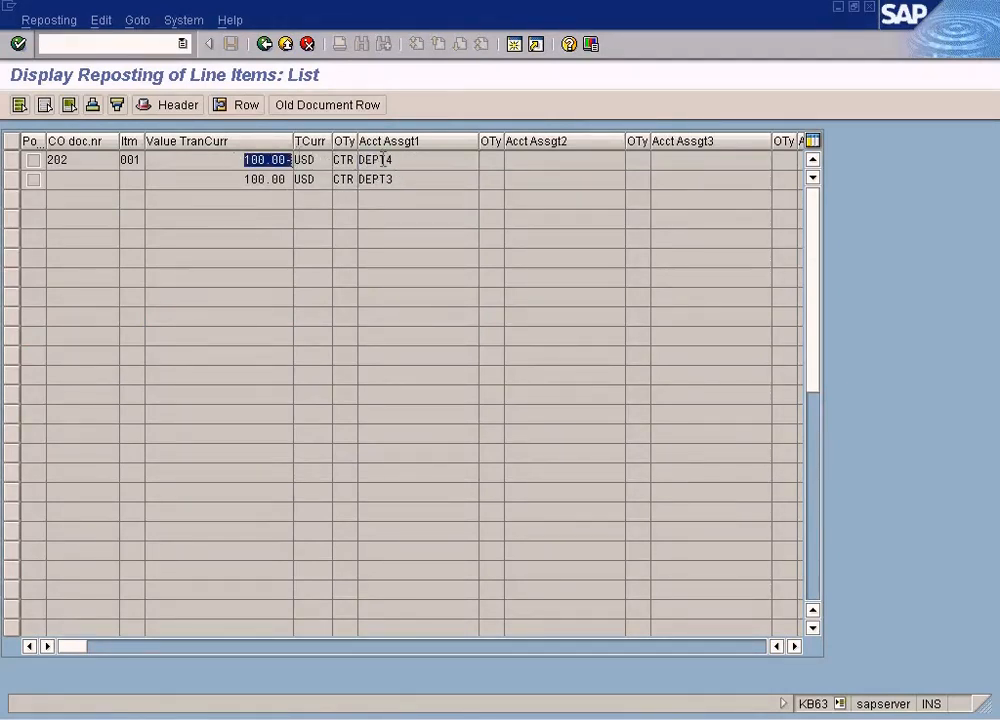
# Compare the amount and account assignment on the DEPT4 row with the account assignment on the DEPT3 row.
pyautogui.click(399, 159)
pyautogui.click(288, 161)
pyautogui.click(397, 160)
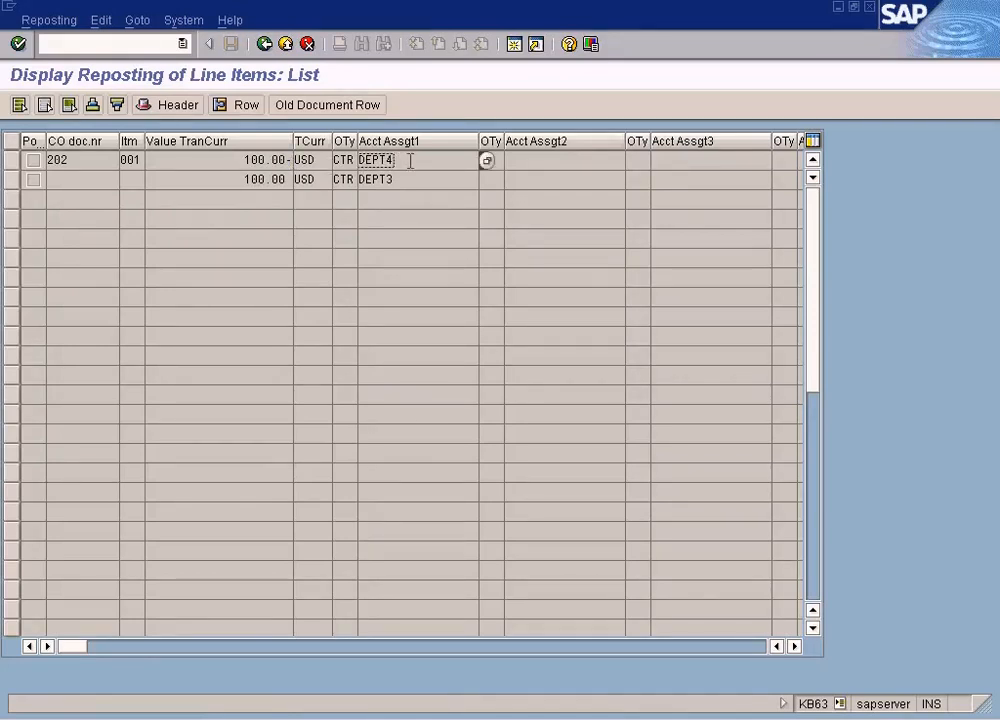
pyautogui.click(397, 180)
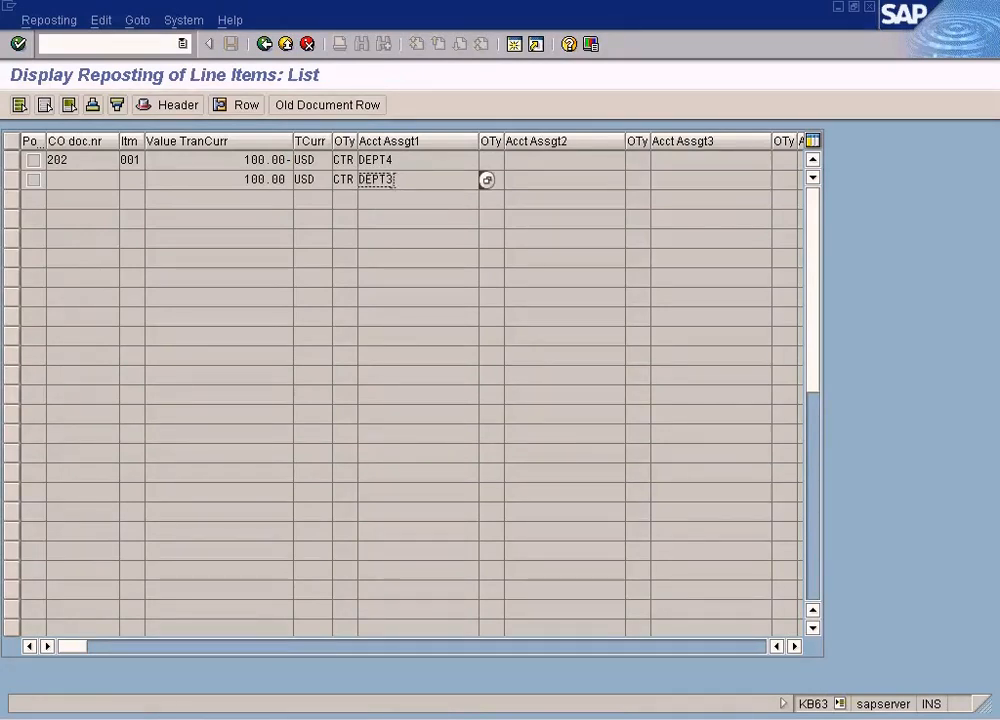
# View the original accounting document behind CO document 202, check it again, and return to the DEPT3 line item report.
pyautogui.click(347, 106)
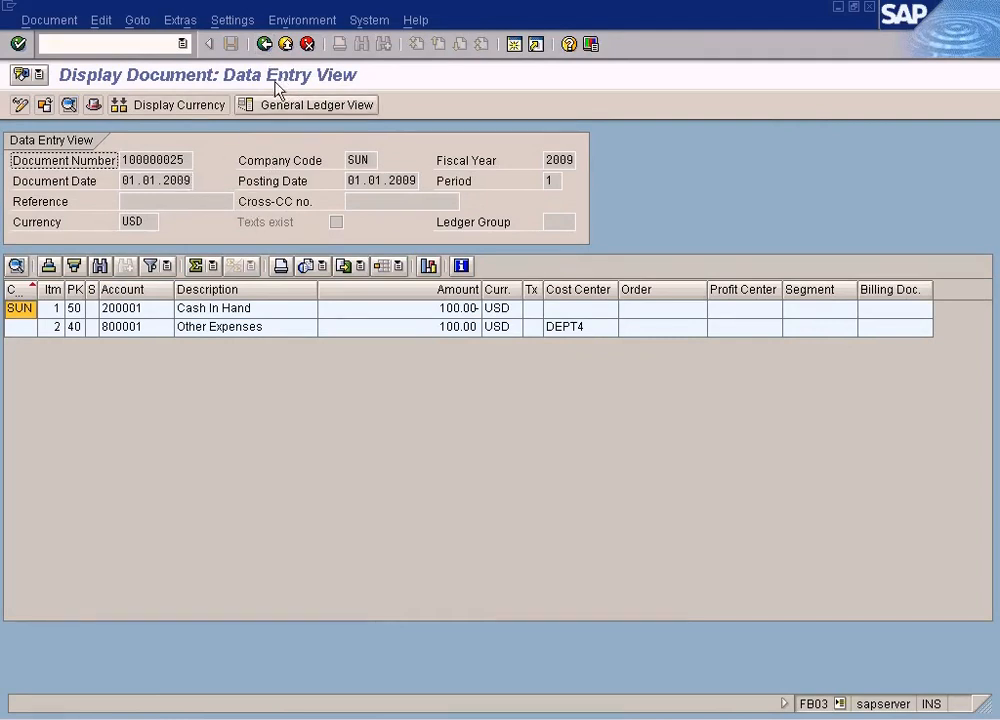
pyautogui.click(265, 44)
pyautogui.doubleClick(83, 160)
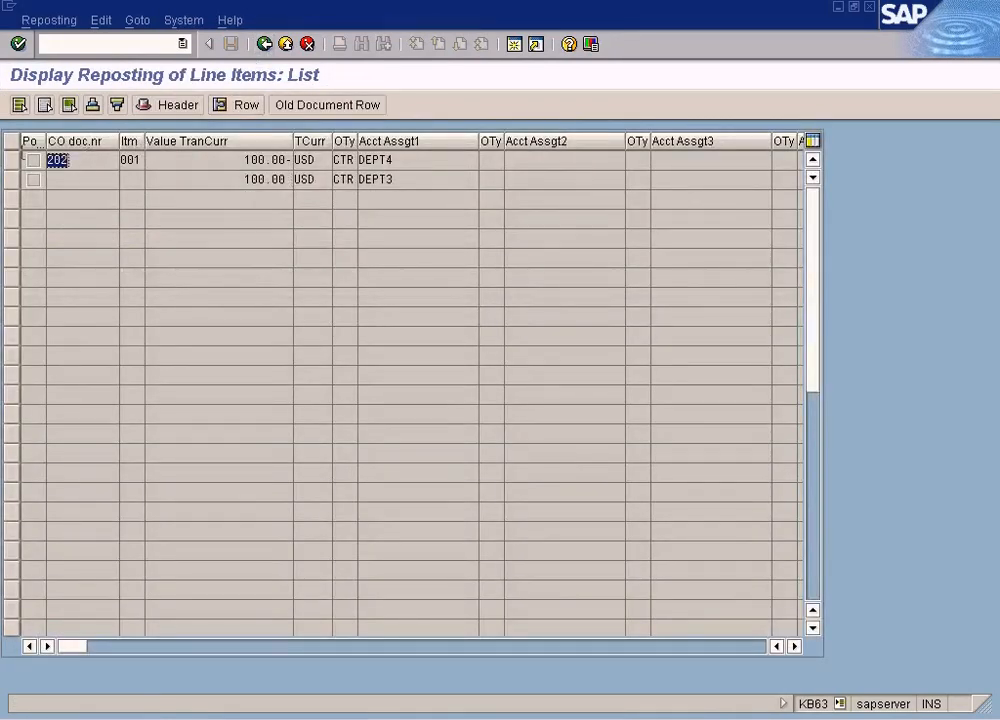
pyautogui.click(330, 105)
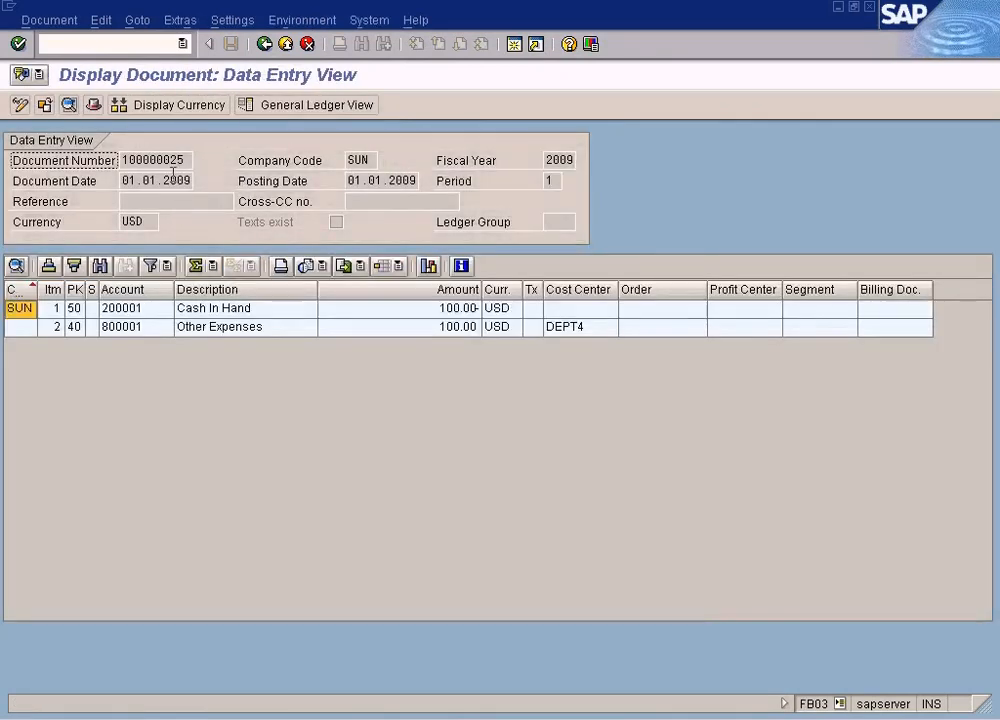
pyautogui.click(264, 44)
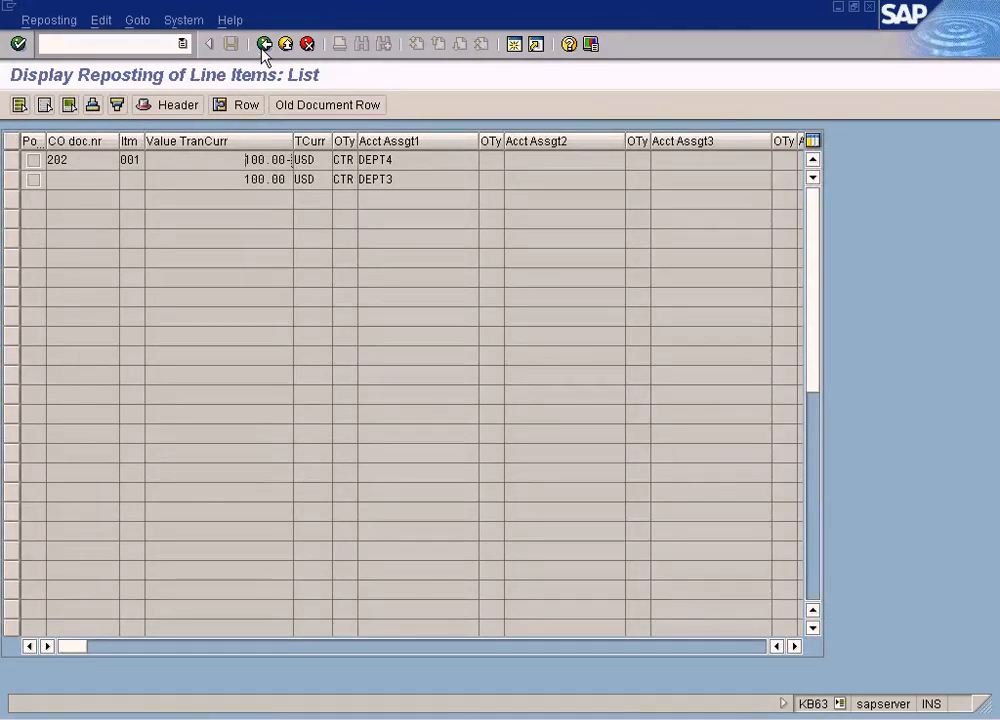
pyautogui.click(264, 44)
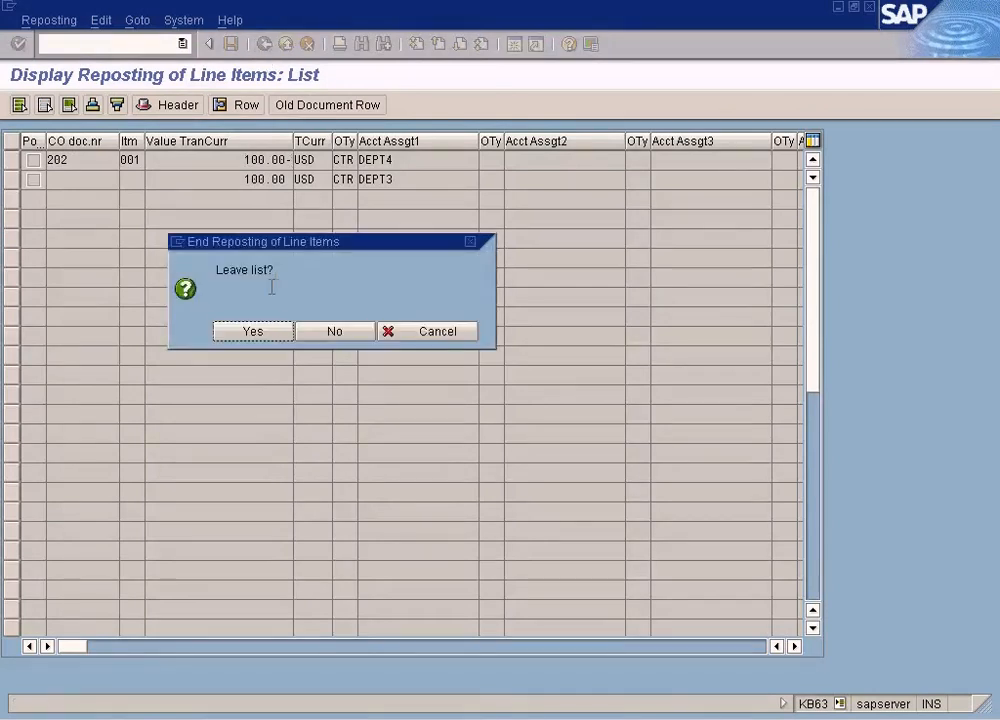
pyautogui.click(257, 336)
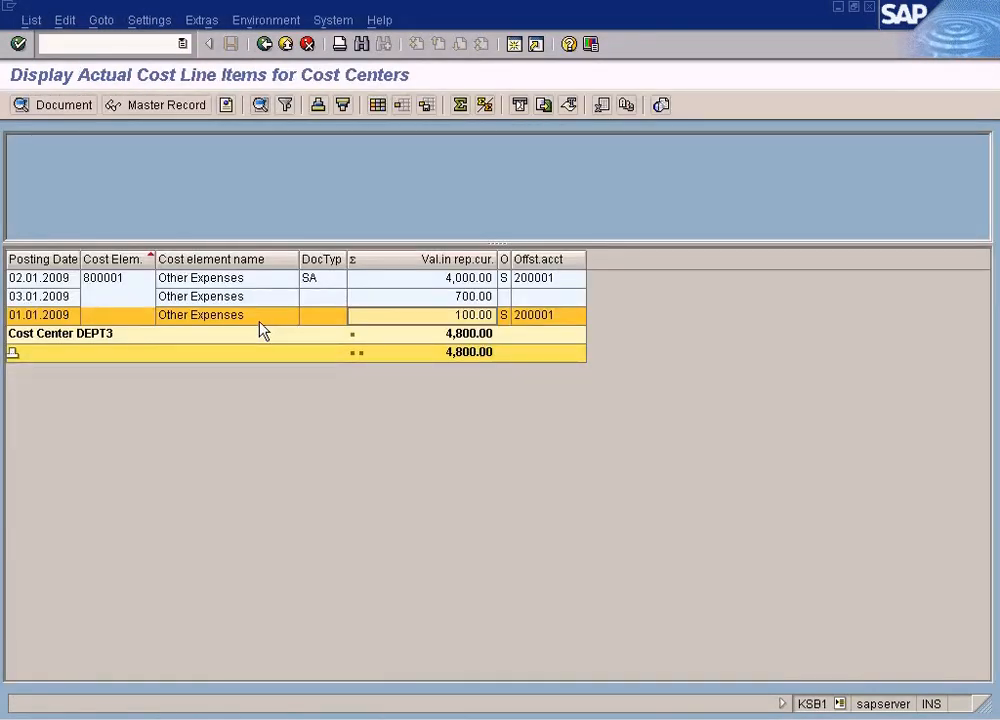
# Exit the DEPT3 list and rerun the actual line items report for cost center DEPT4.
pyautogui.click(264, 44)
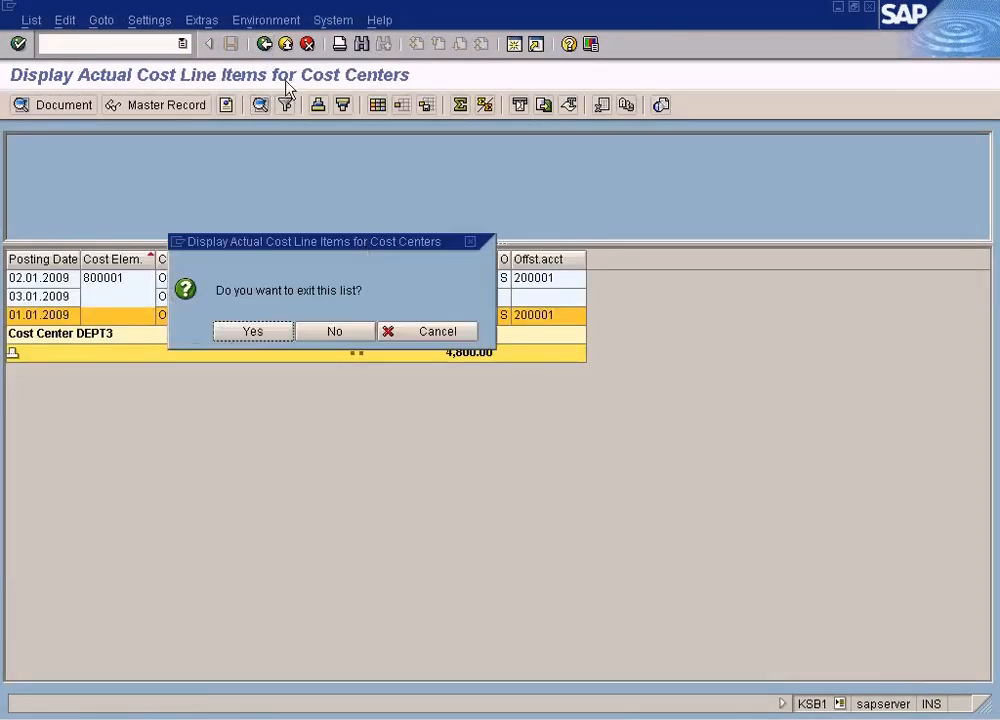
pyautogui.click(253, 331)
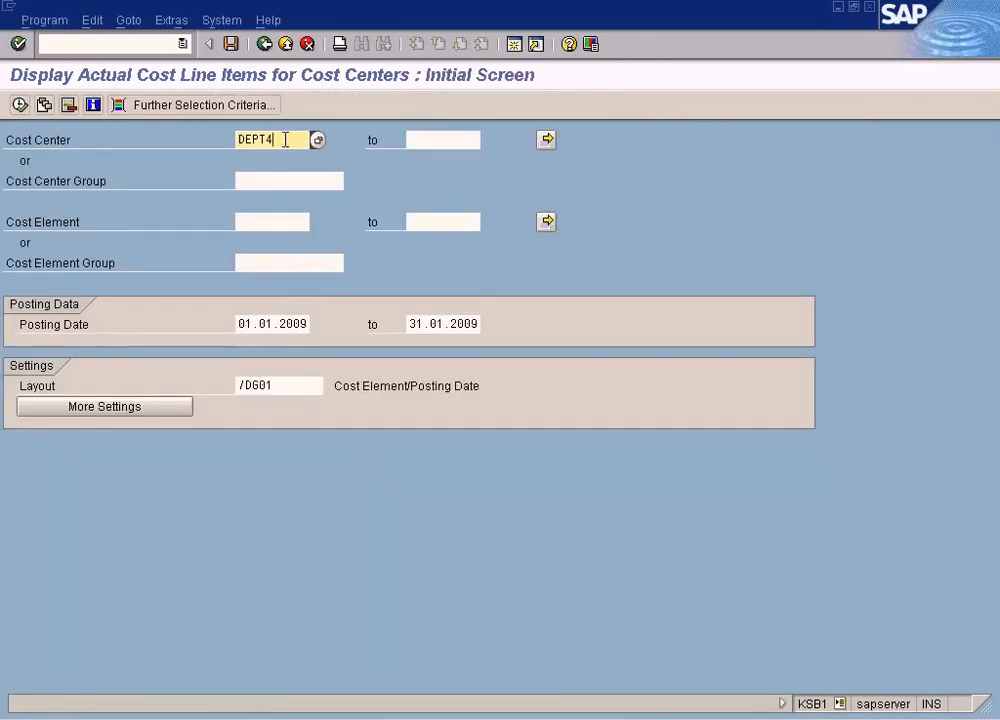
pyautogui.click(19, 104)
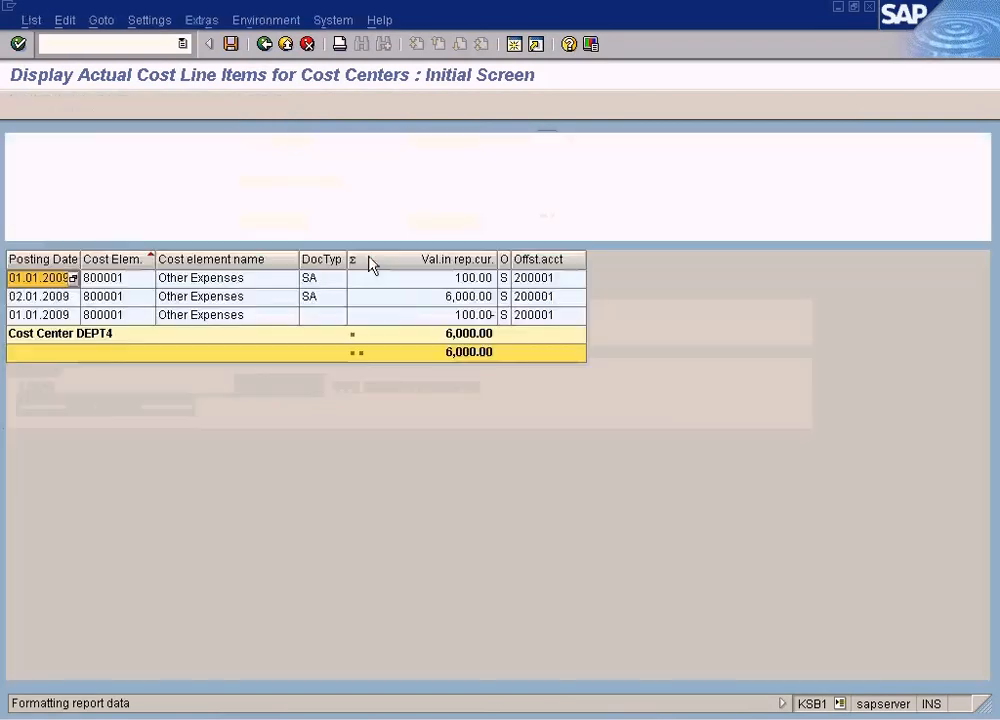
# Open the reposting document behind DEPT4's 100.00- line item and check the receiving cost center row.
pyautogui.click(484, 315)
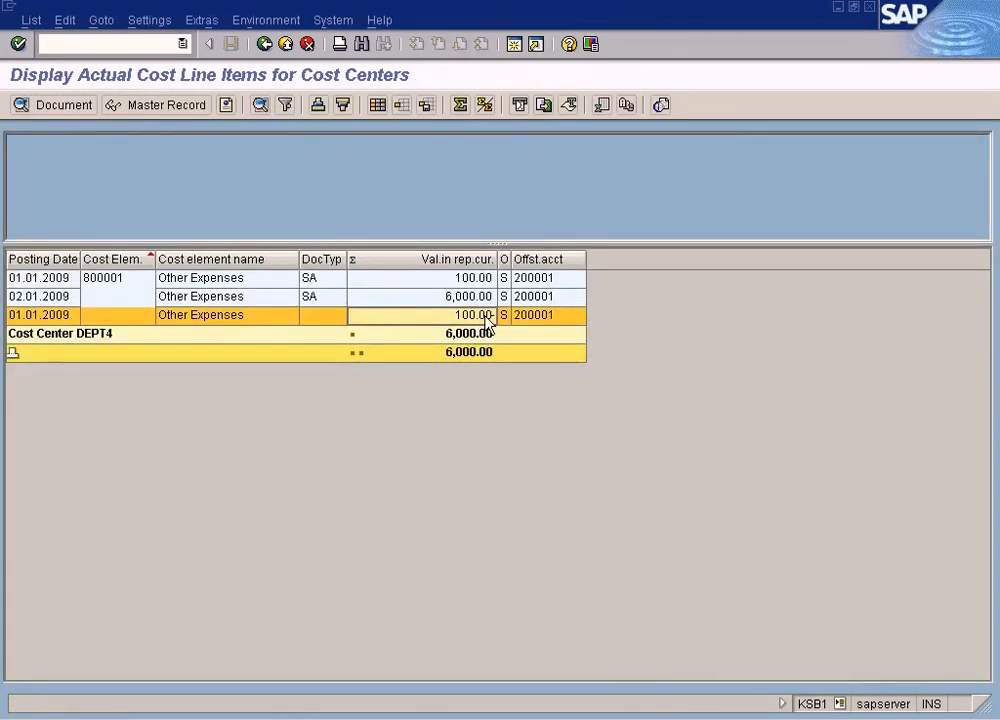
pyautogui.doubleClick(486, 316)
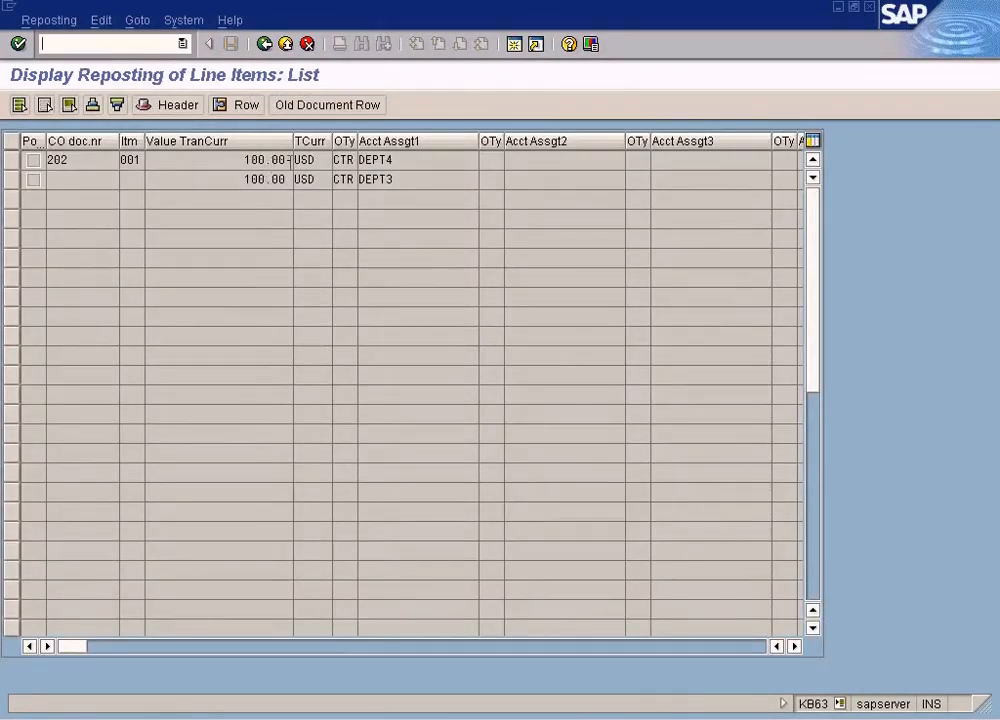
pyautogui.doubleClick(375, 180)
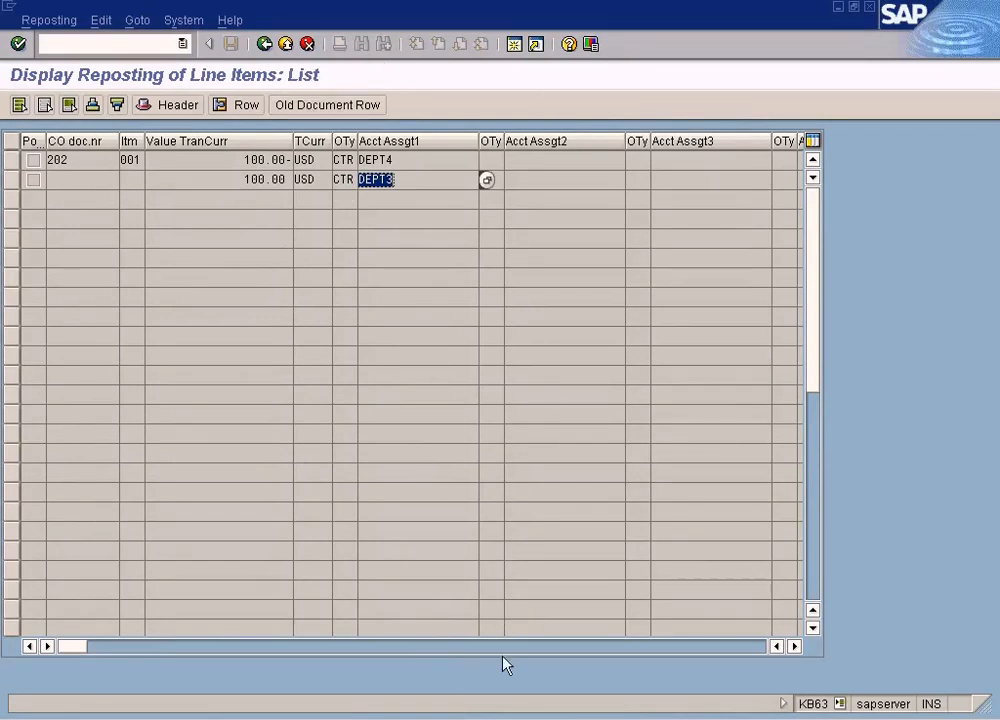
# Open a new session and locate the Manual Reposting of Costs transactions under Cost Center Accounting's Actual Postings.
pyautogui.click(528, 718)
pyautogui.click(527, 696)
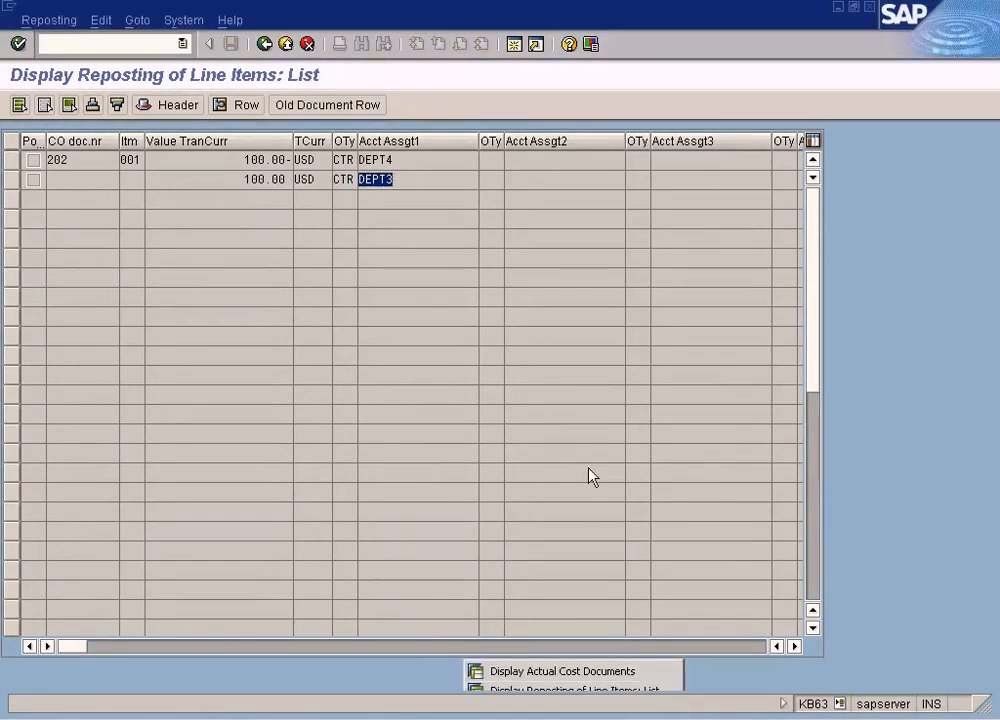
pyautogui.click(514, 44)
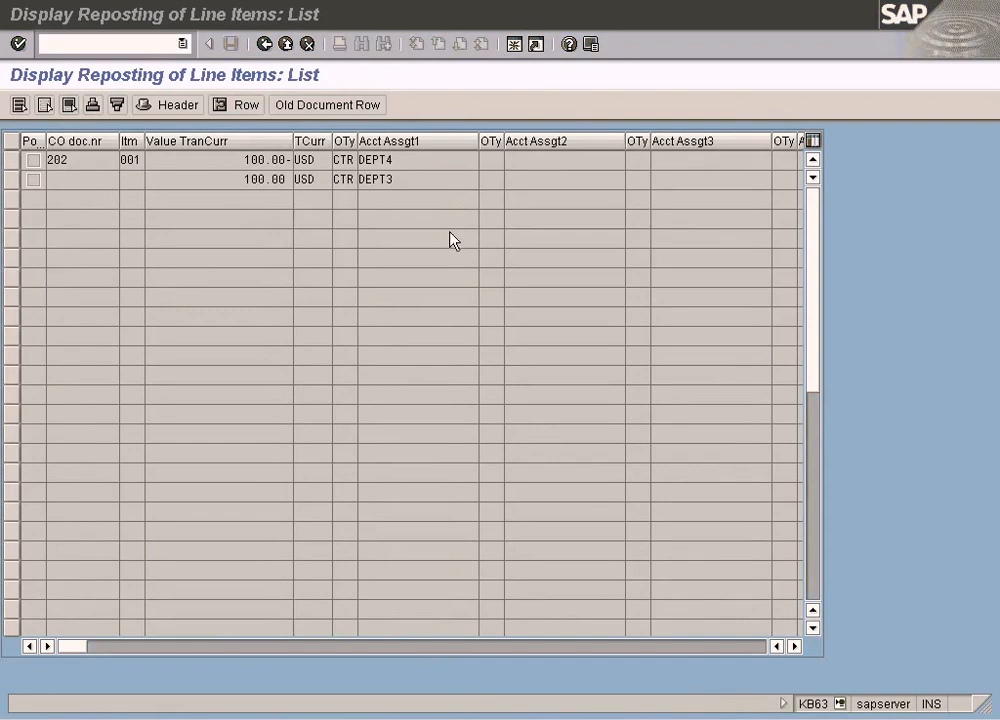
pyautogui.click(32, 246)
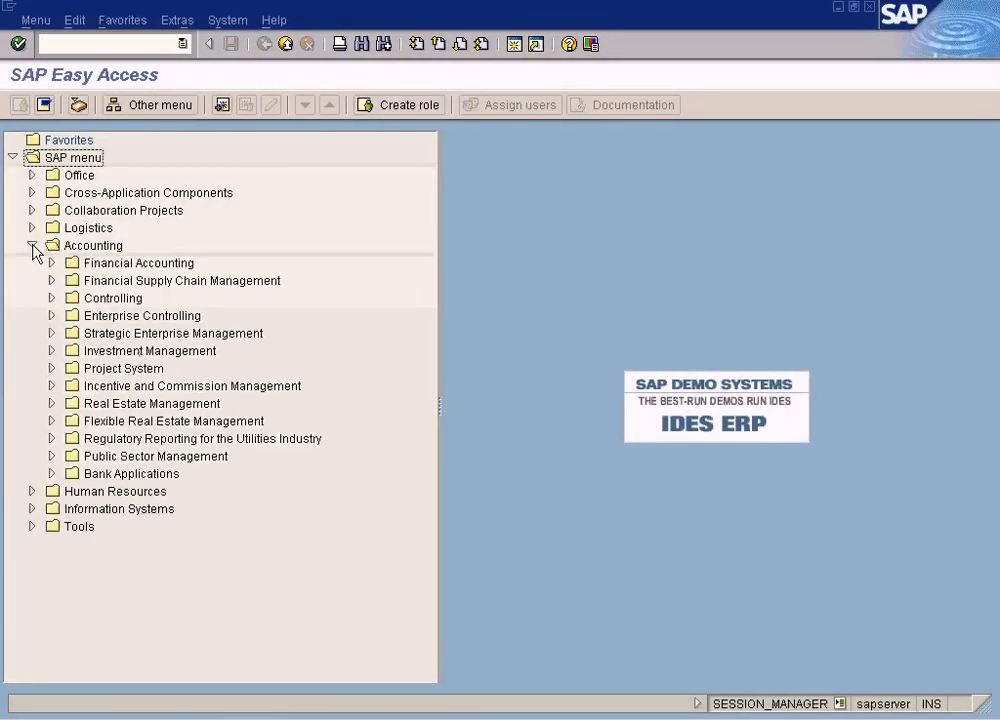
pyautogui.click(51, 298)
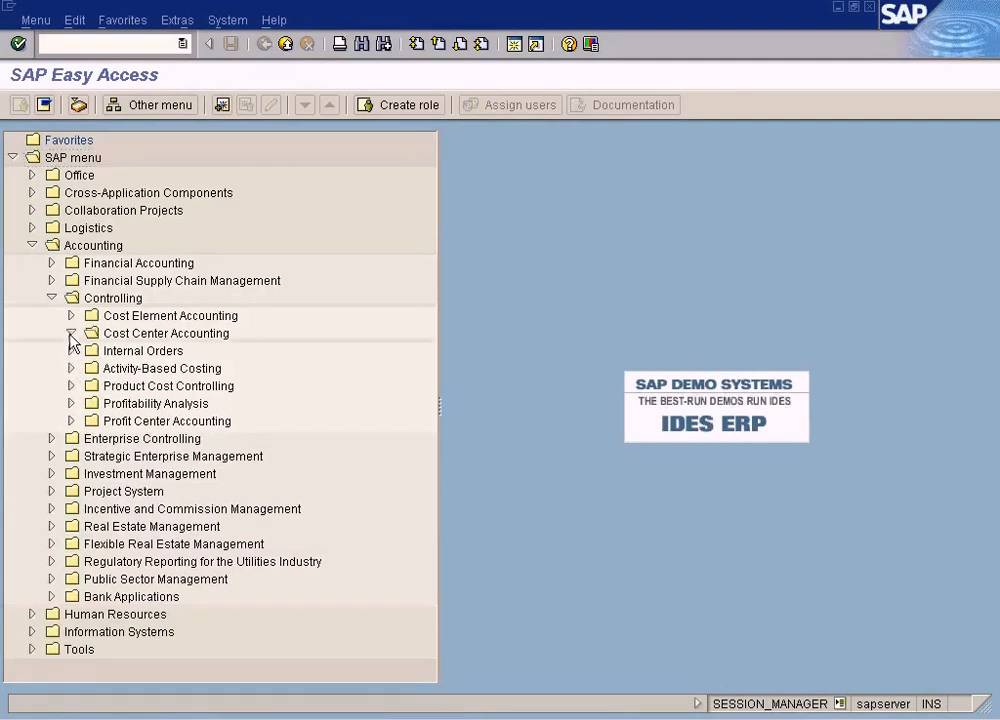
pyautogui.click(71, 334)
pyautogui.click(91, 386)
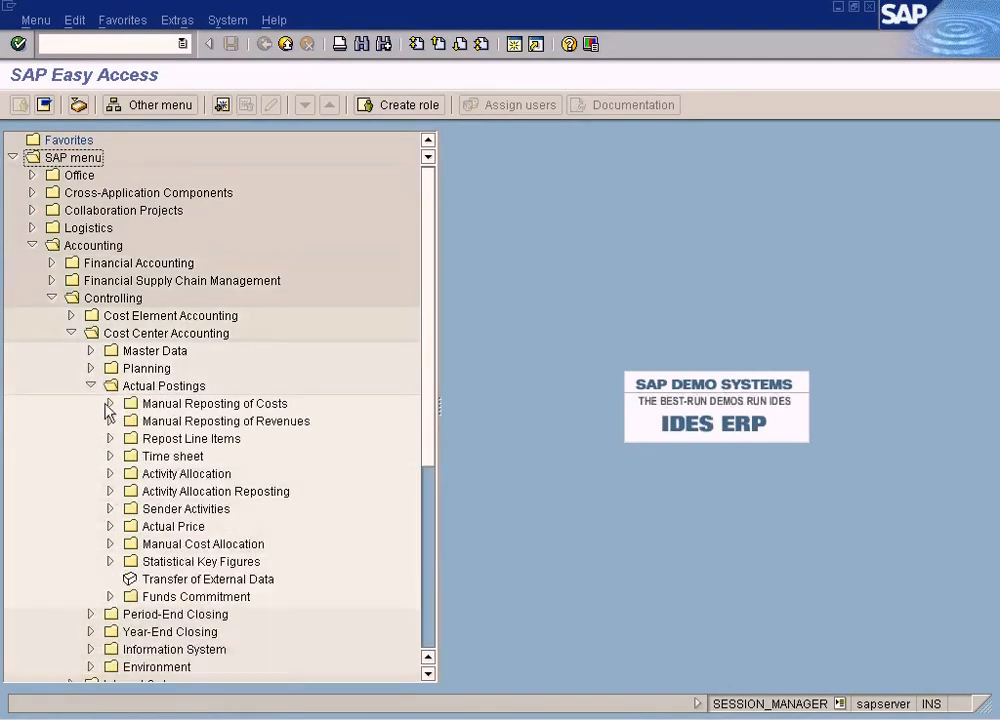
pyautogui.click(109, 404)
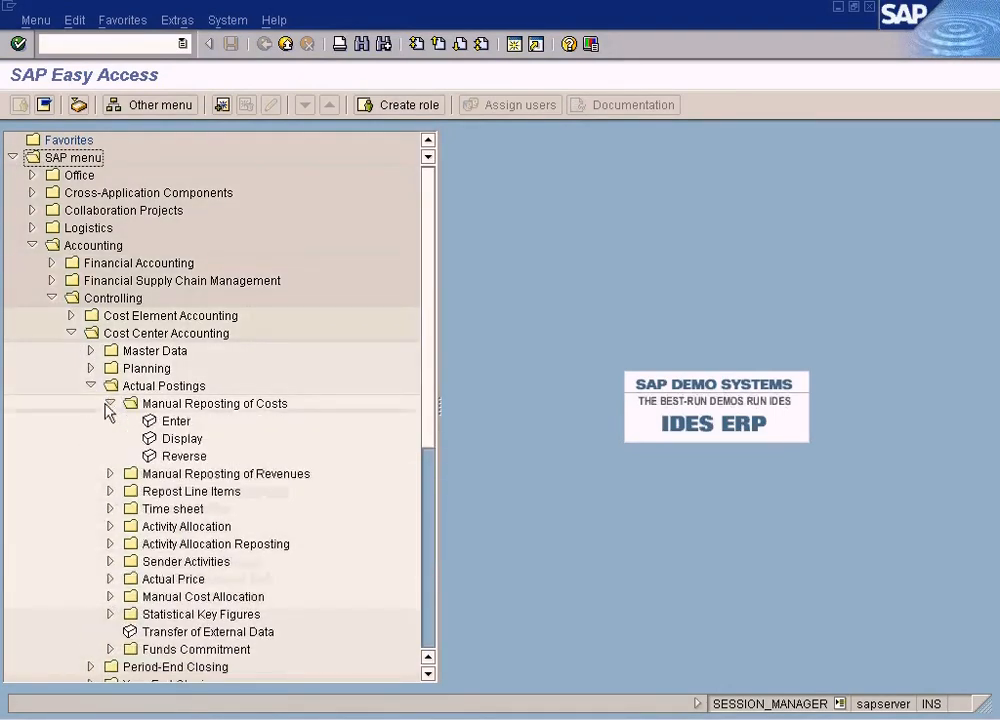
pyautogui.click(175, 421)
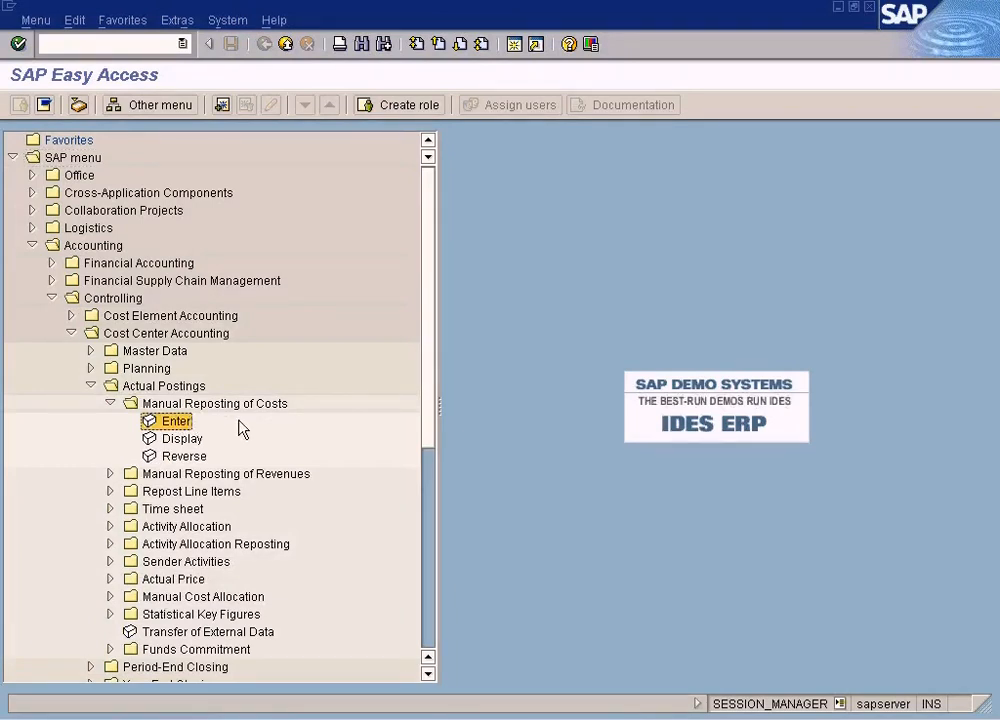
pyautogui.press('Down')
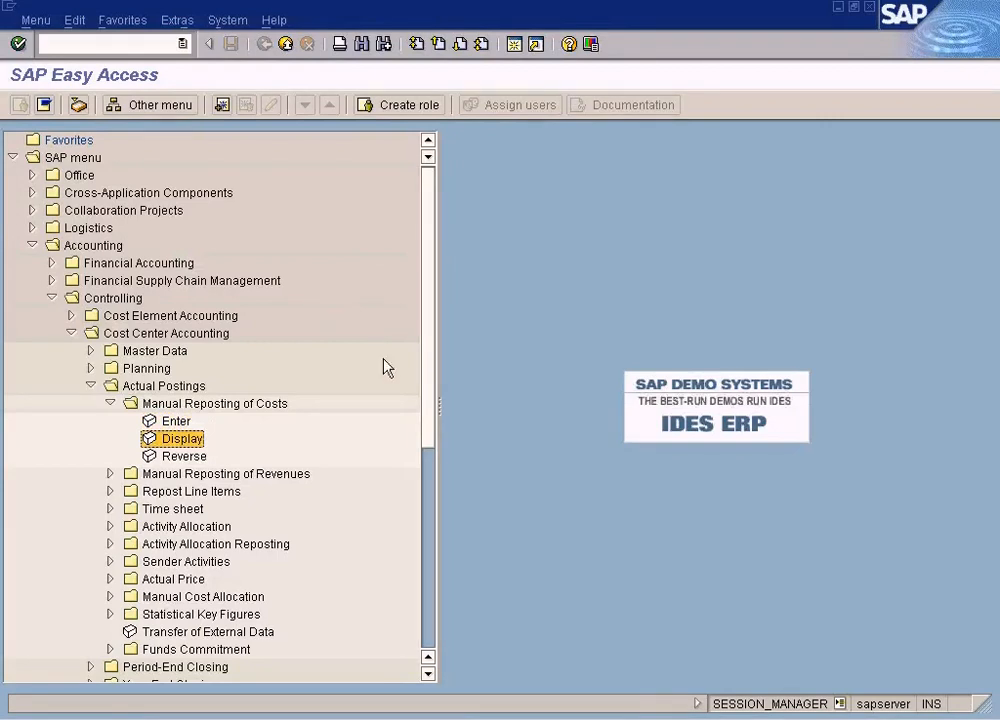
# Look through the remaining Controlling and Accounting entries and locate the Enter transaction for Repost Line Items.
pyautogui.click(428, 675)
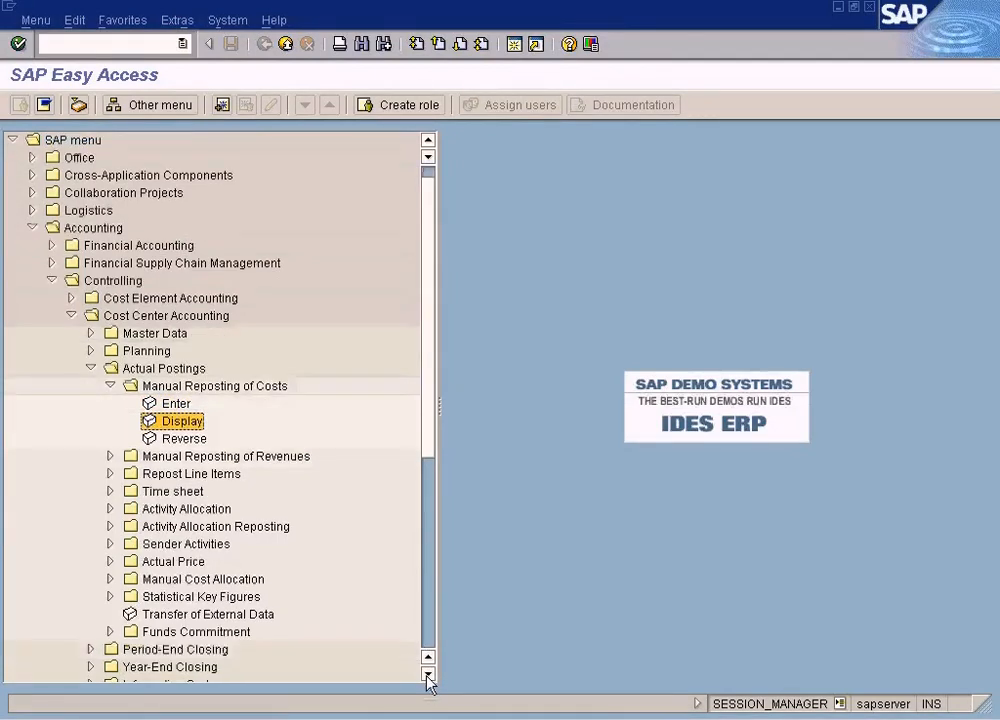
pyautogui.click(428, 675)
pyautogui.click(428, 675)
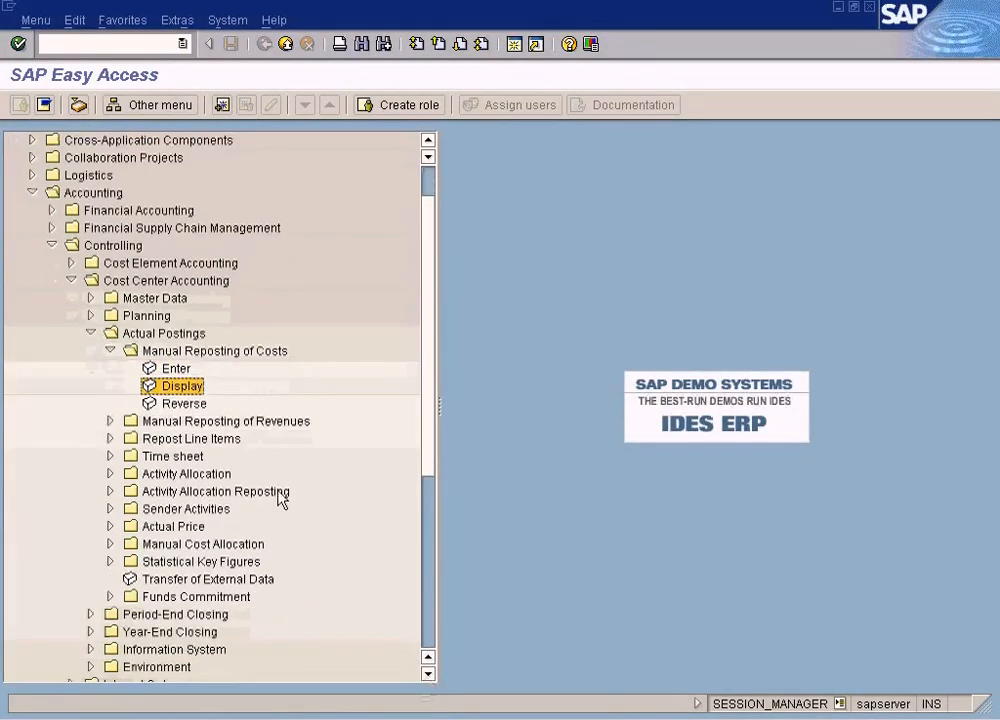
pyautogui.click(428, 675)
pyautogui.click(428, 675)
pyautogui.click(428, 675)
pyautogui.click(428, 675)
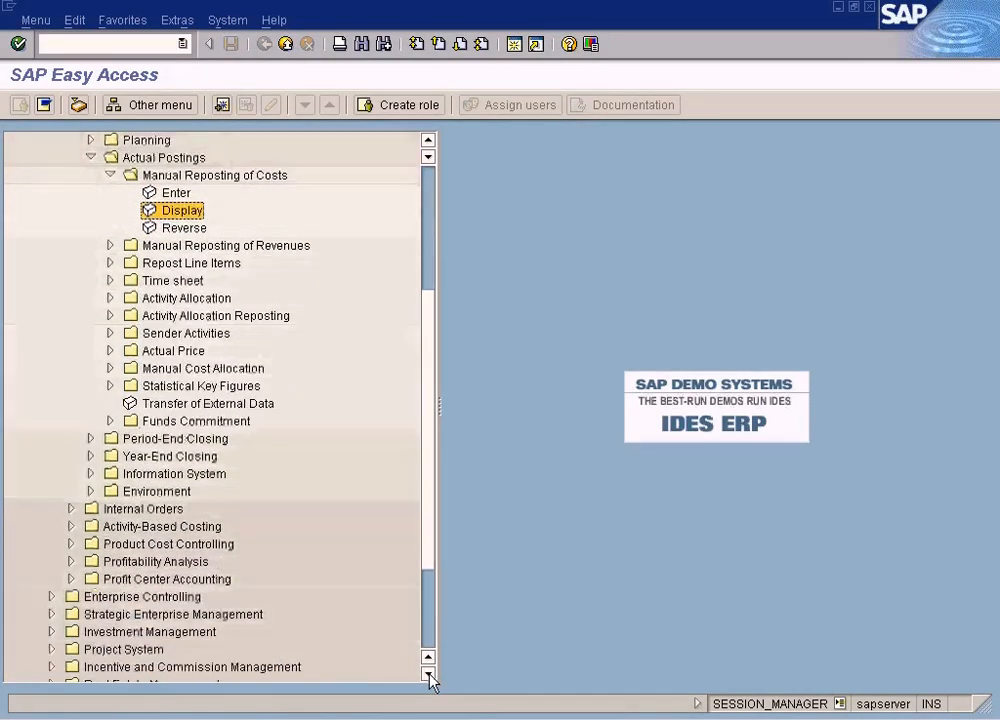
pyautogui.click(428, 675)
pyautogui.click(428, 675)
pyautogui.click(428, 675)
pyautogui.click(428, 675)
pyautogui.click(428, 675)
pyautogui.click(428, 675)
pyautogui.click(428, 675)
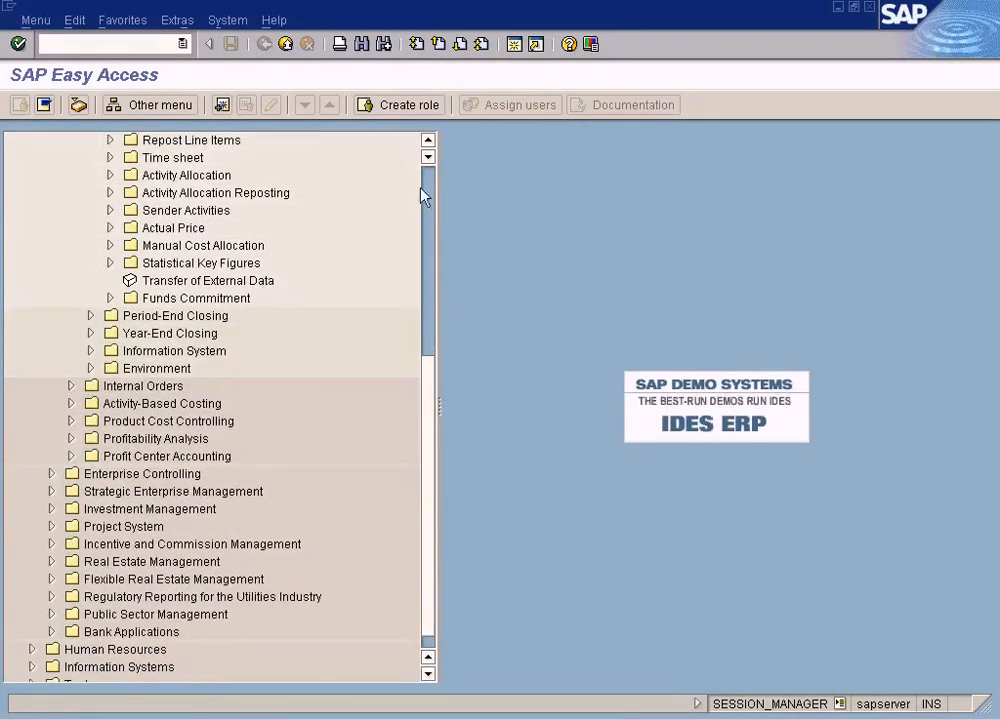
pyautogui.click(428, 141)
pyautogui.click(428, 141)
pyautogui.click(428, 141)
pyautogui.click(428, 141)
pyautogui.click(428, 141)
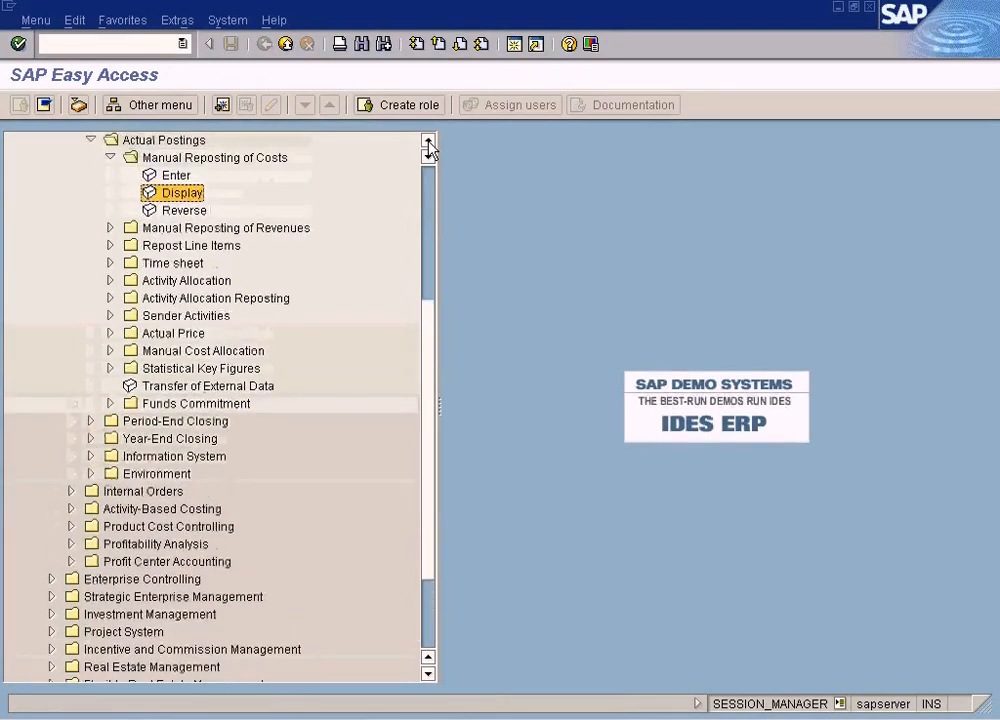
pyautogui.click(428, 141)
pyautogui.click(428, 141)
pyautogui.click(428, 141)
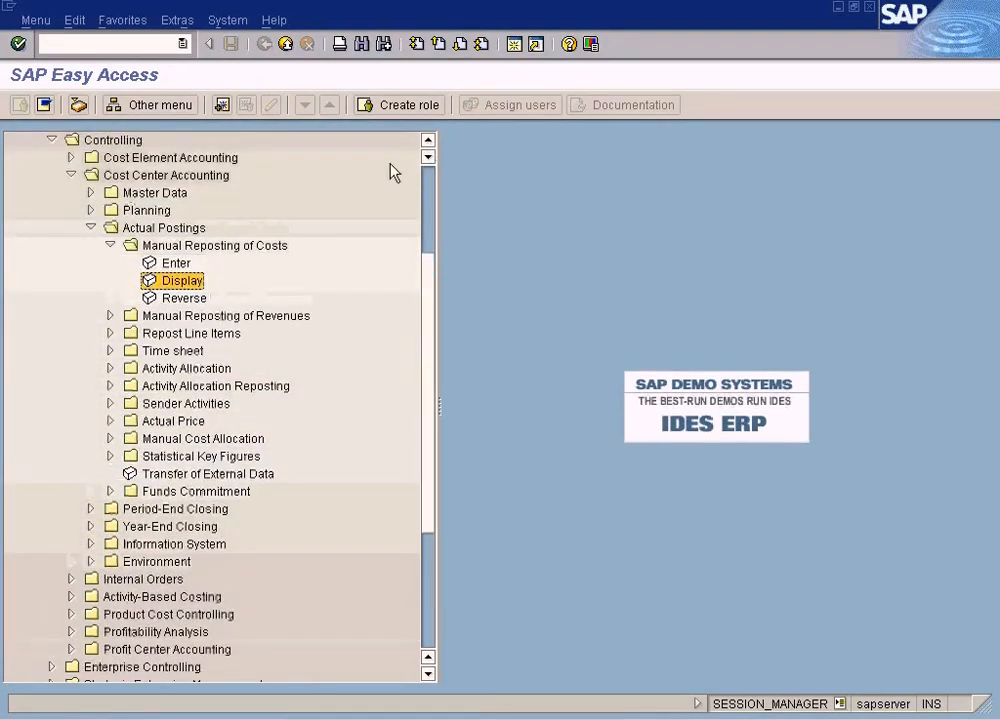
pyautogui.click(110, 333)
pyautogui.click(172, 351)
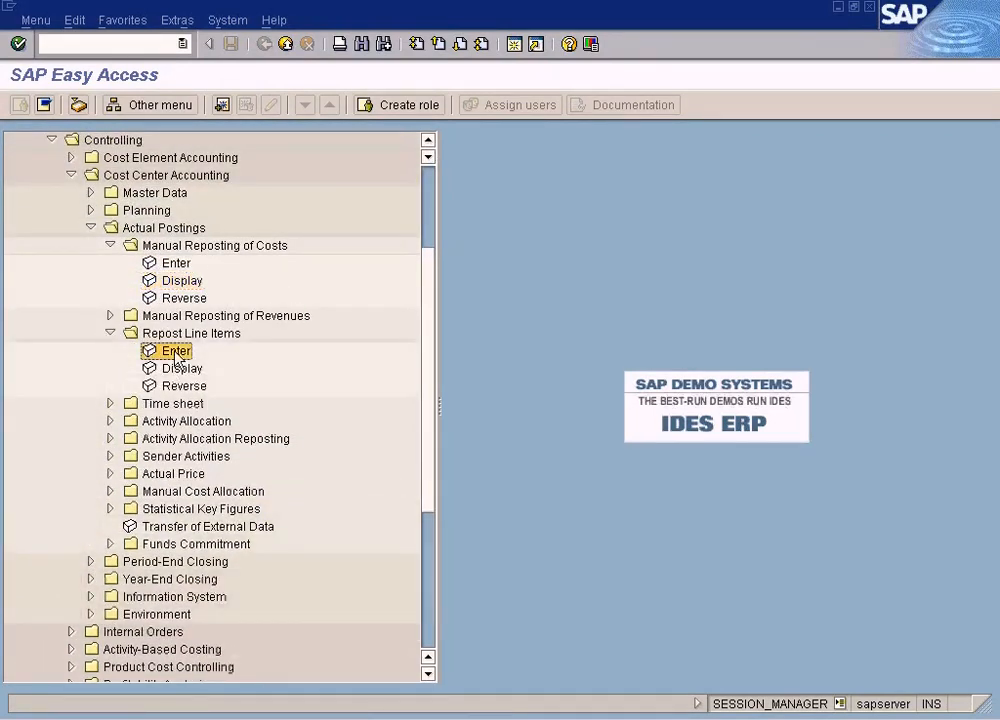
# Display manual cost reposting document 102 using the Display transaction for Manual Reposting of Costs.
pyautogui.click(177, 264)
pyautogui.doubleClick(183, 281)
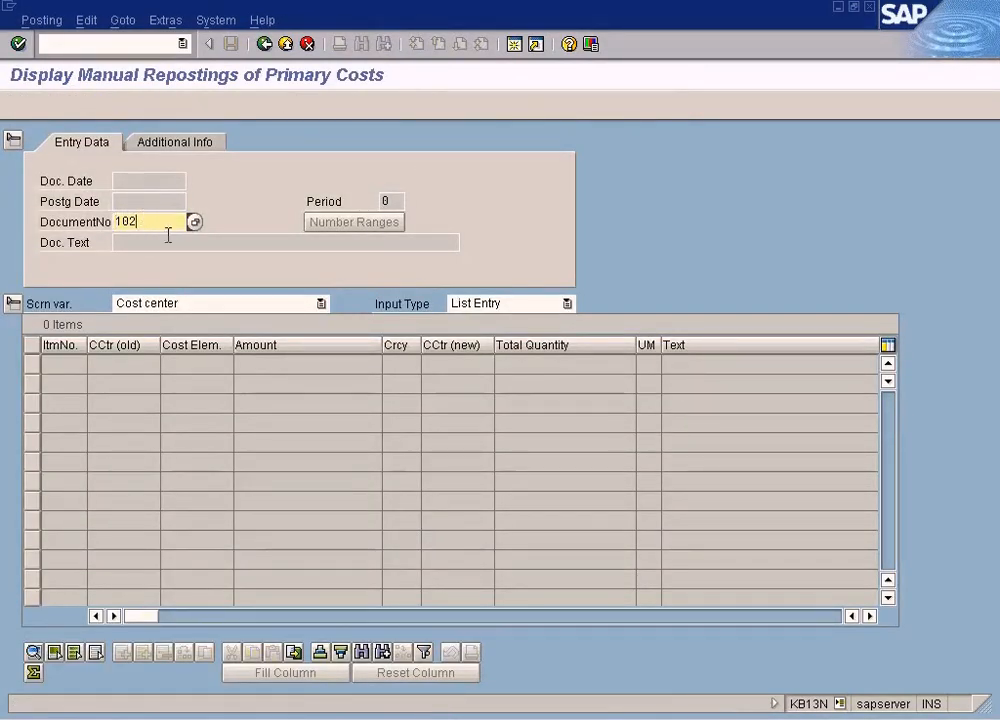
pyautogui.press('Return')
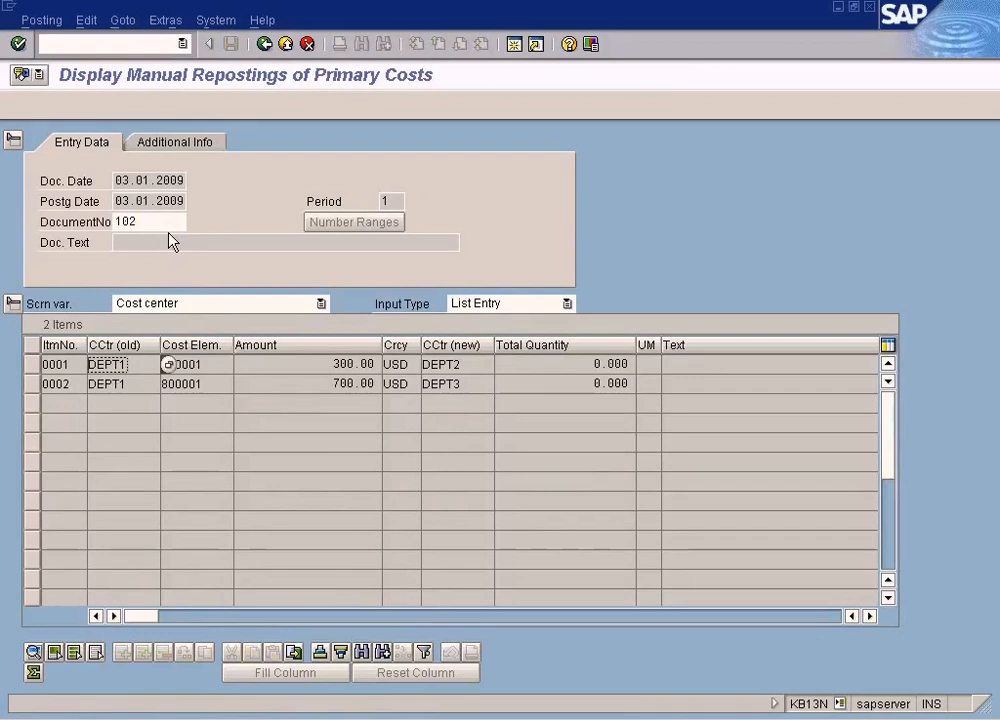
# Examine the document number, old cost centers and cost elements of both items in the manual reposting document.
pyautogui.click(160, 219)
pyautogui.doubleClick(160, 219)
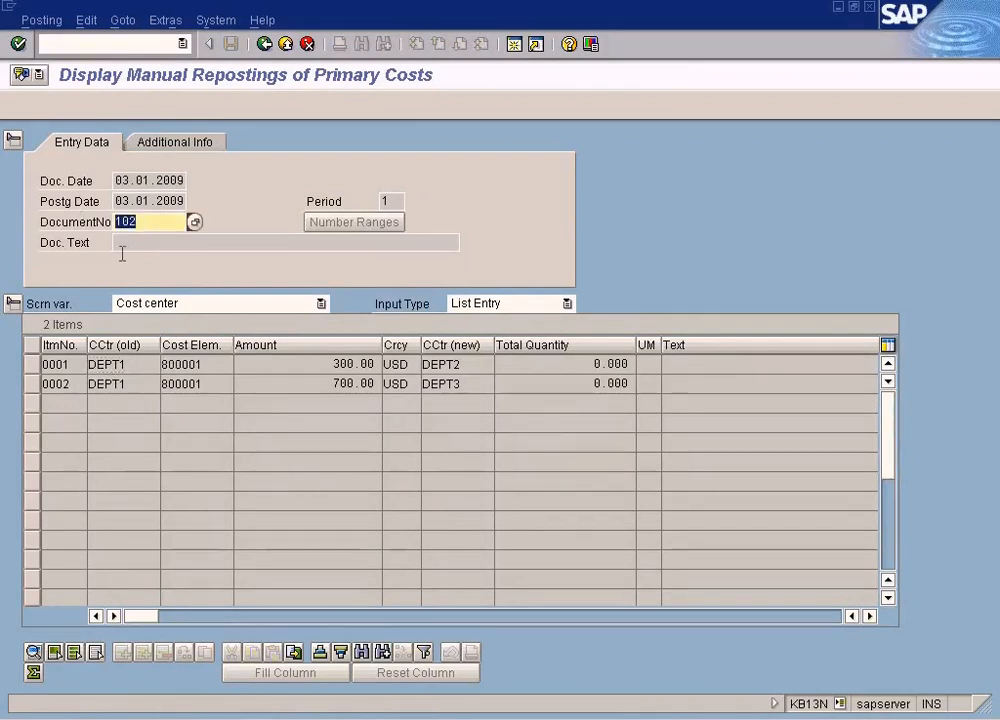
pyautogui.click(135, 367)
pyautogui.click(136, 386)
pyautogui.click(134, 368)
pyautogui.click(132, 384)
pyautogui.click(134, 365)
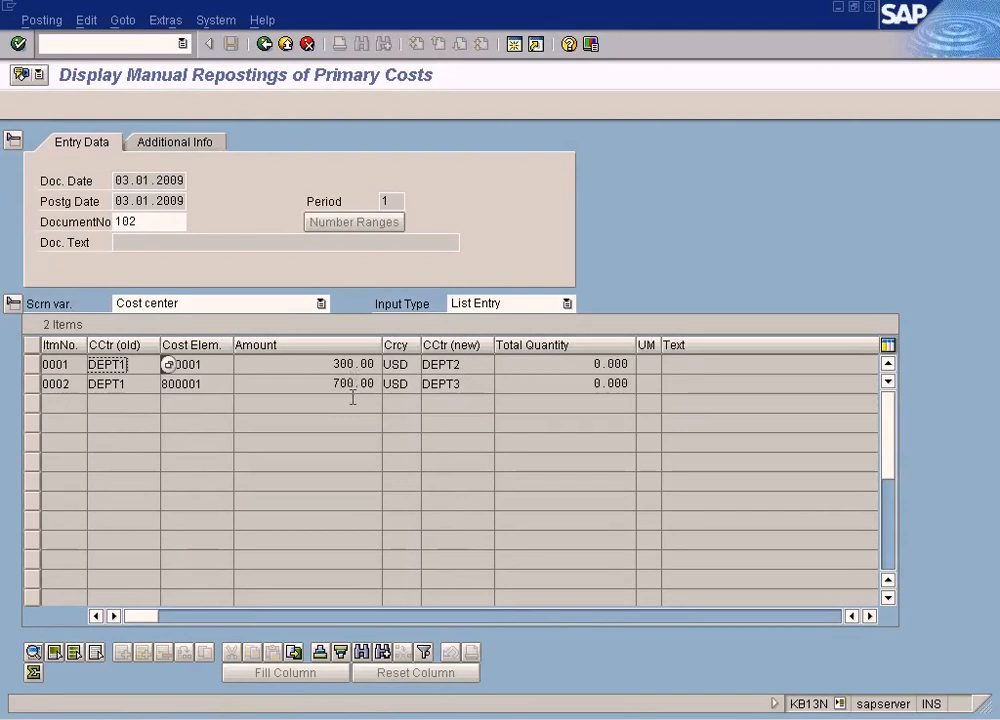
pyautogui.click(200, 382)
pyautogui.click(208, 365)
pyautogui.click(205, 383)
pyautogui.click(208, 366)
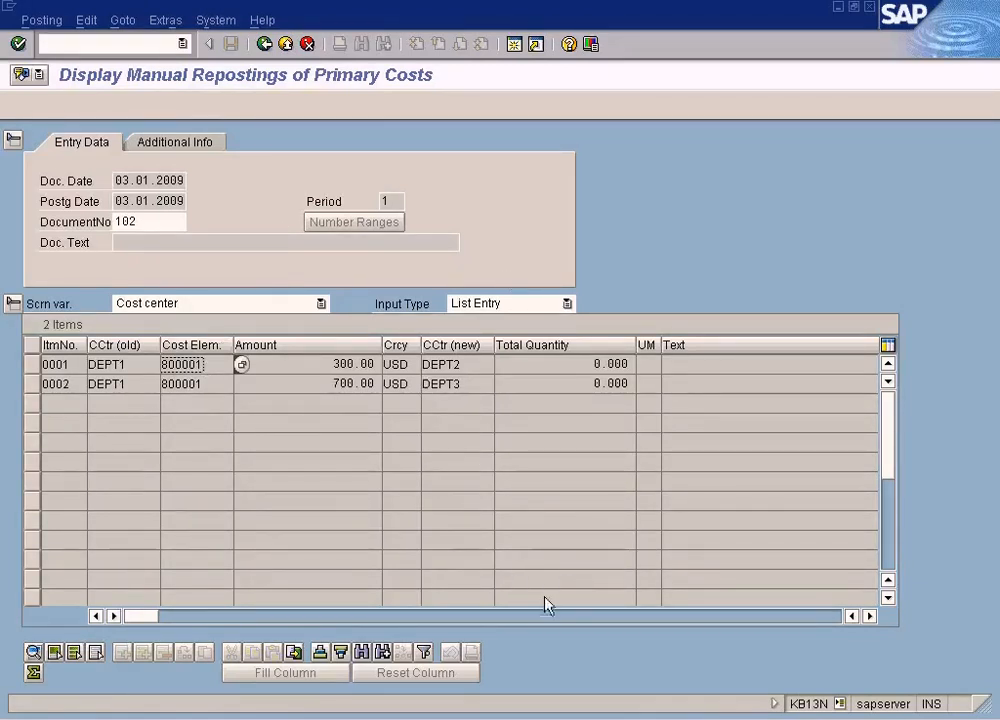
# Compare the line item reposting list, the actual cost documents and the manual reposting document across the open sessions.
pyautogui.click(566, 718)
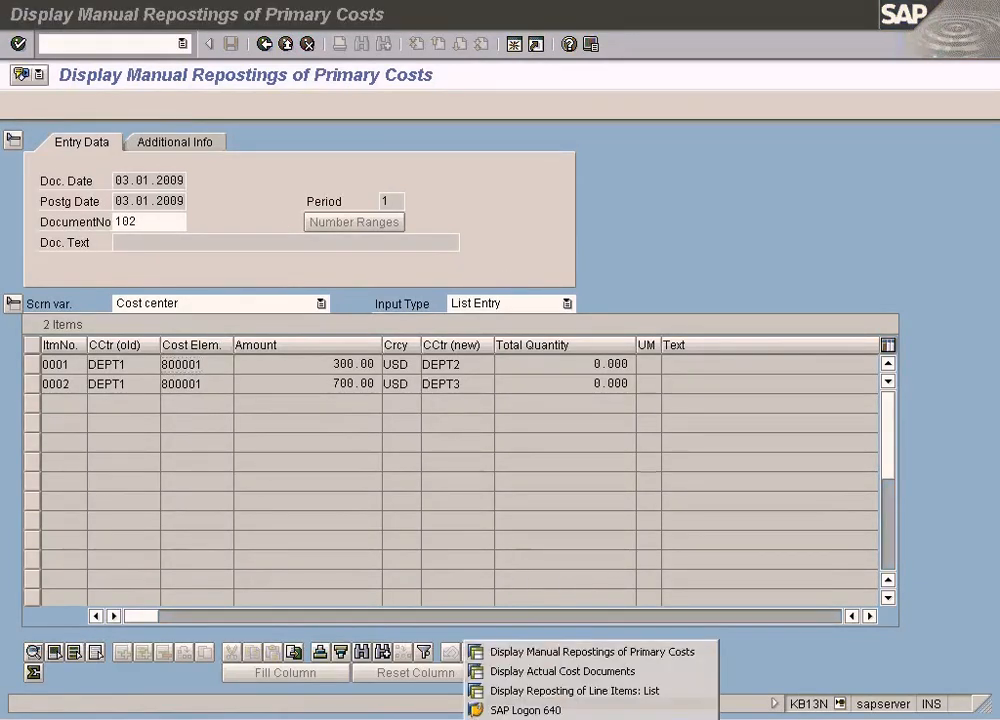
pyautogui.click(568, 691)
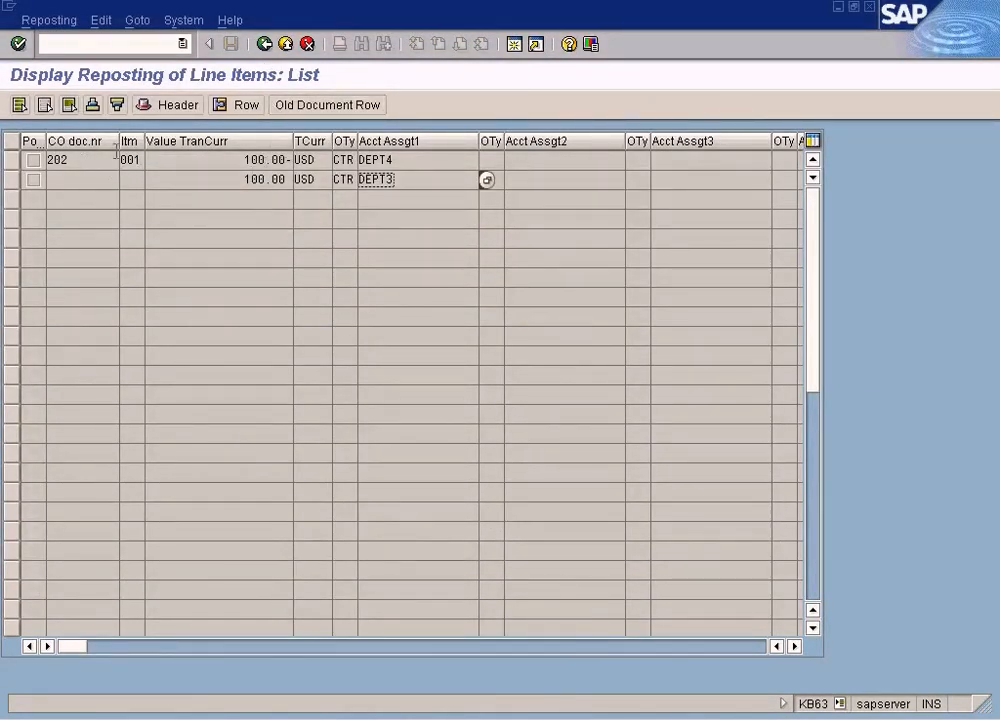
pyautogui.click(286, 45)
pyautogui.click(391, 373)
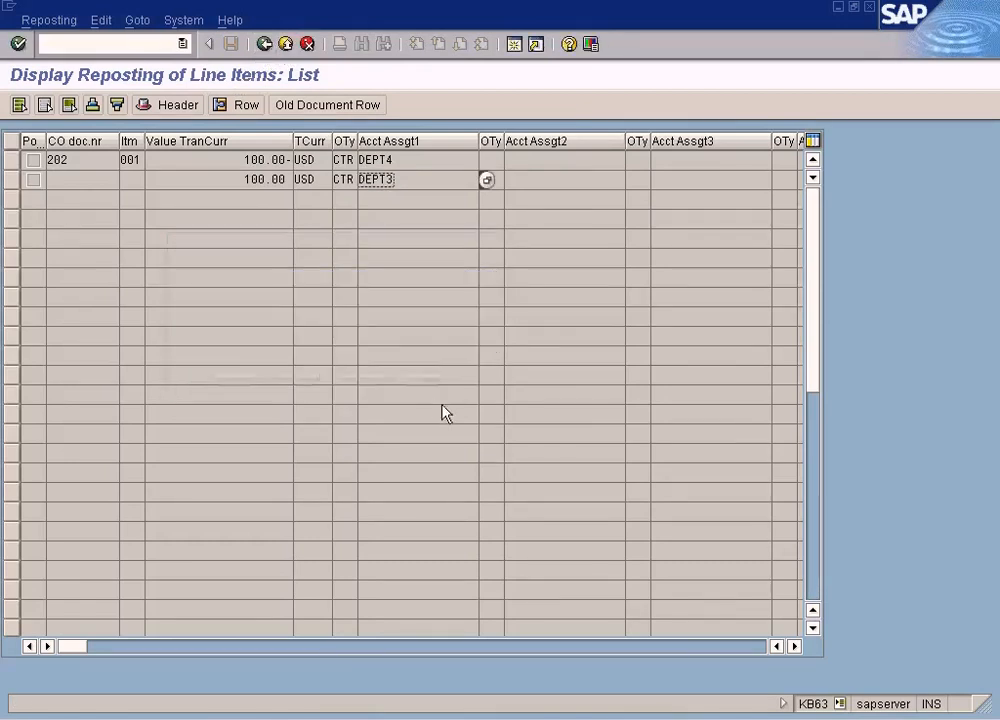
pyautogui.click(540, 718)
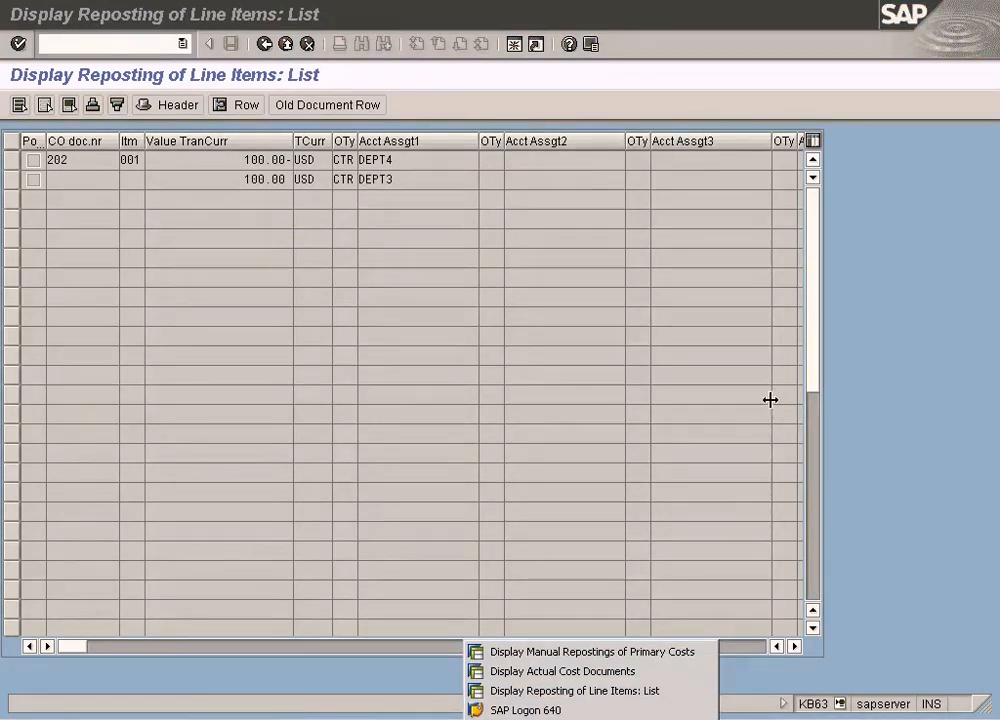
pyautogui.click(606, 672)
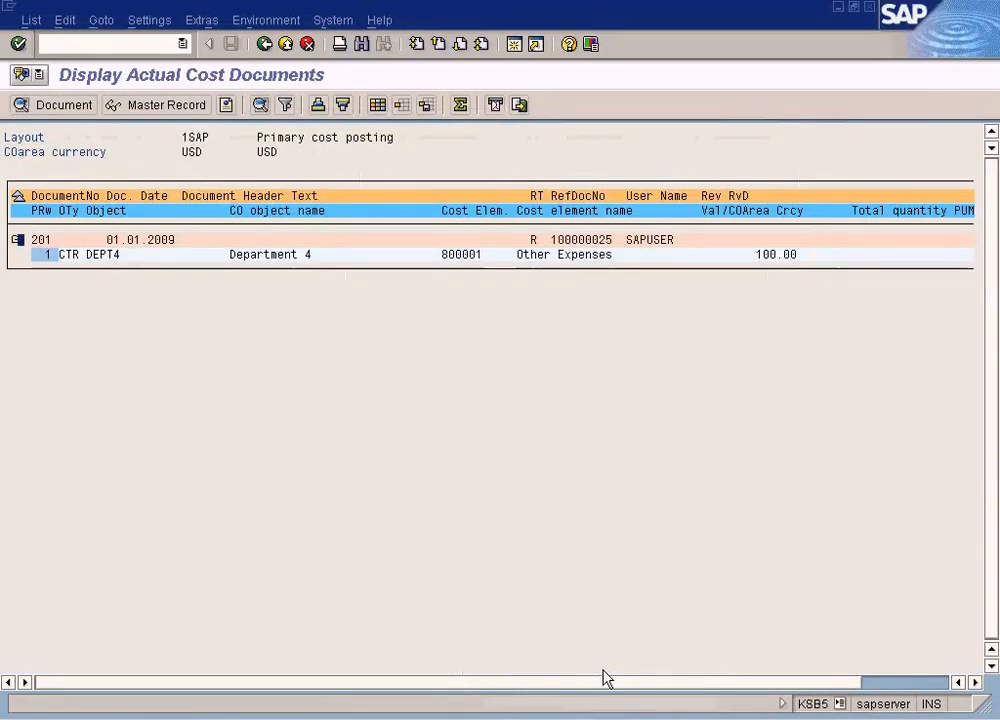
pyautogui.click(591, 712)
pyautogui.click(575, 649)
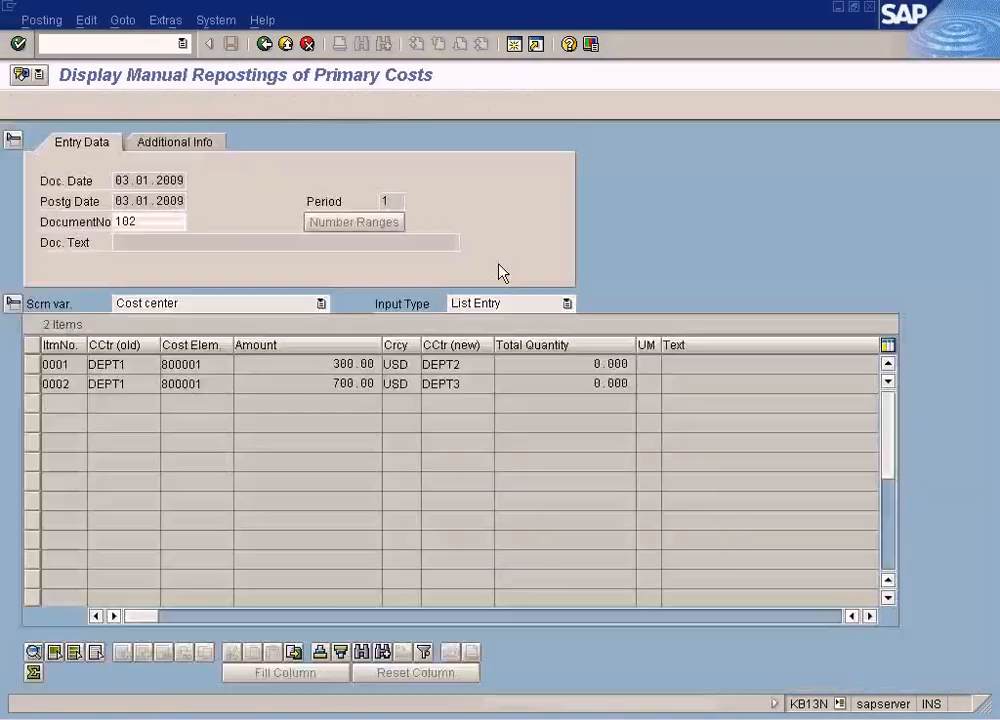
# Open a new session and start the Enter transaction for Repost Line Items under Cost Center Accounting's Actual Postings.
pyautogui.click(516, 44)
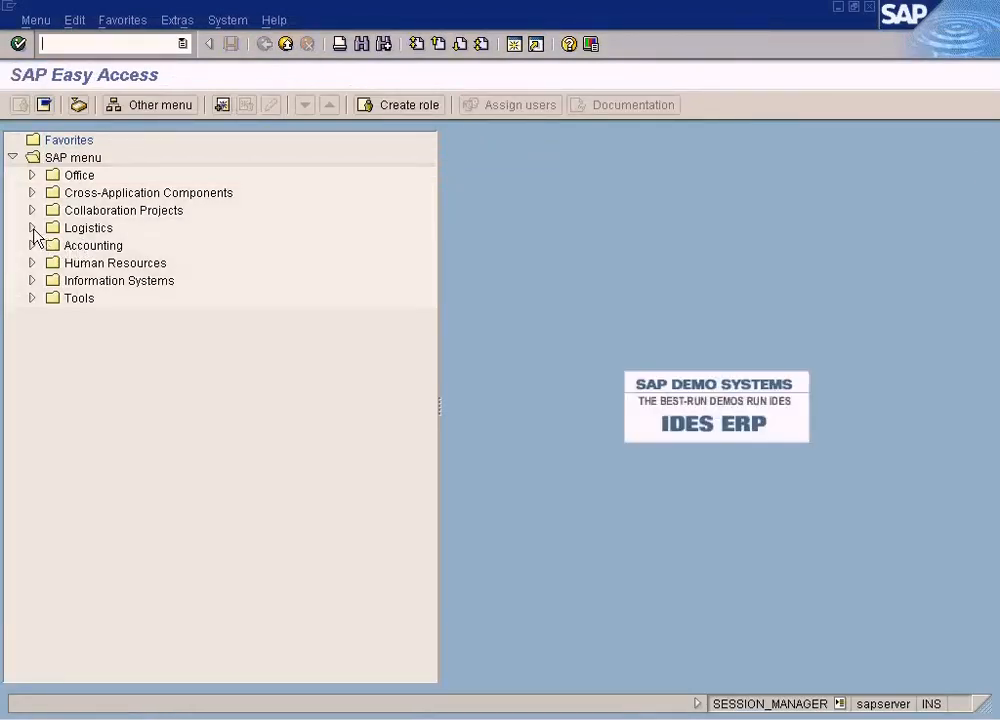
pyautogui.click(32, 245)
pyautogui.click(51, 298)
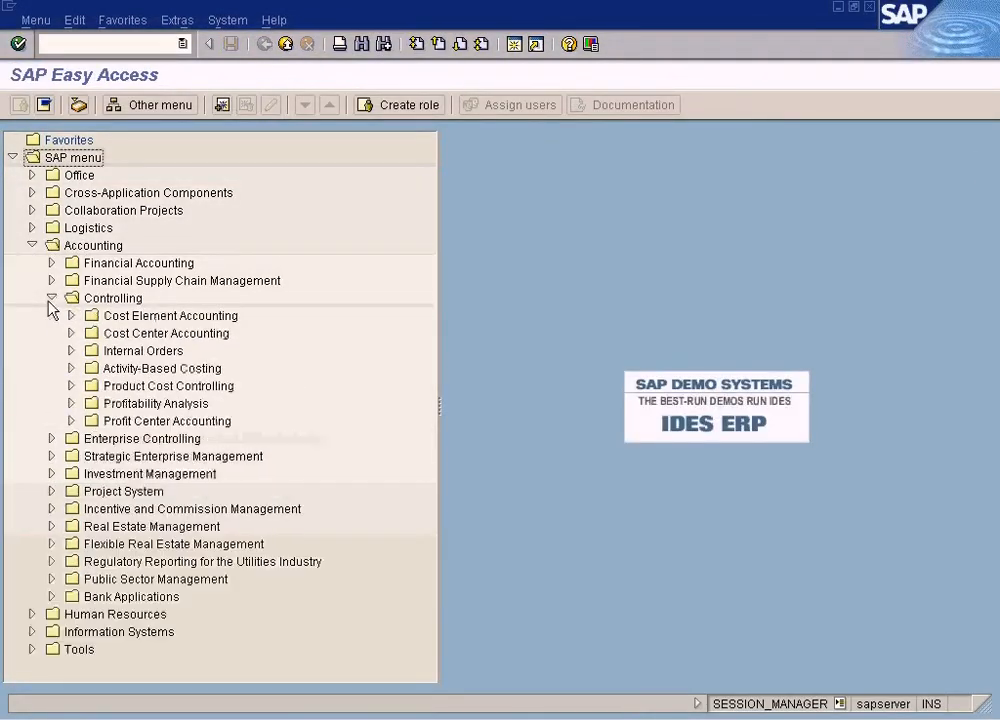
pyautogui.click(71, 333)
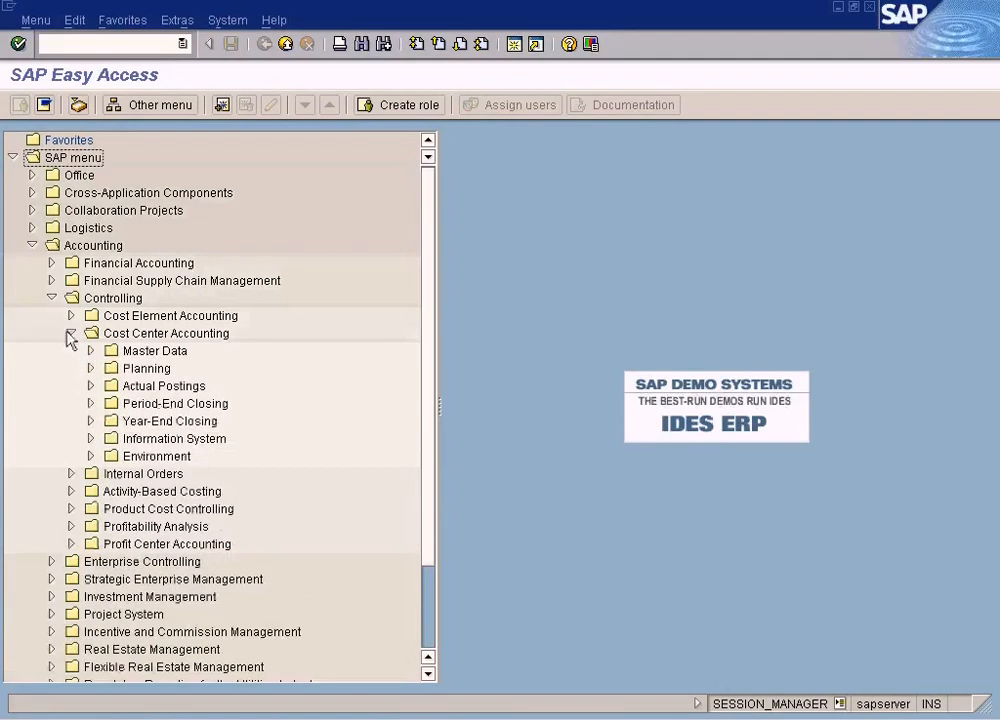
pyautogui.click(90, 385)
pyautogui.click(110, 439)
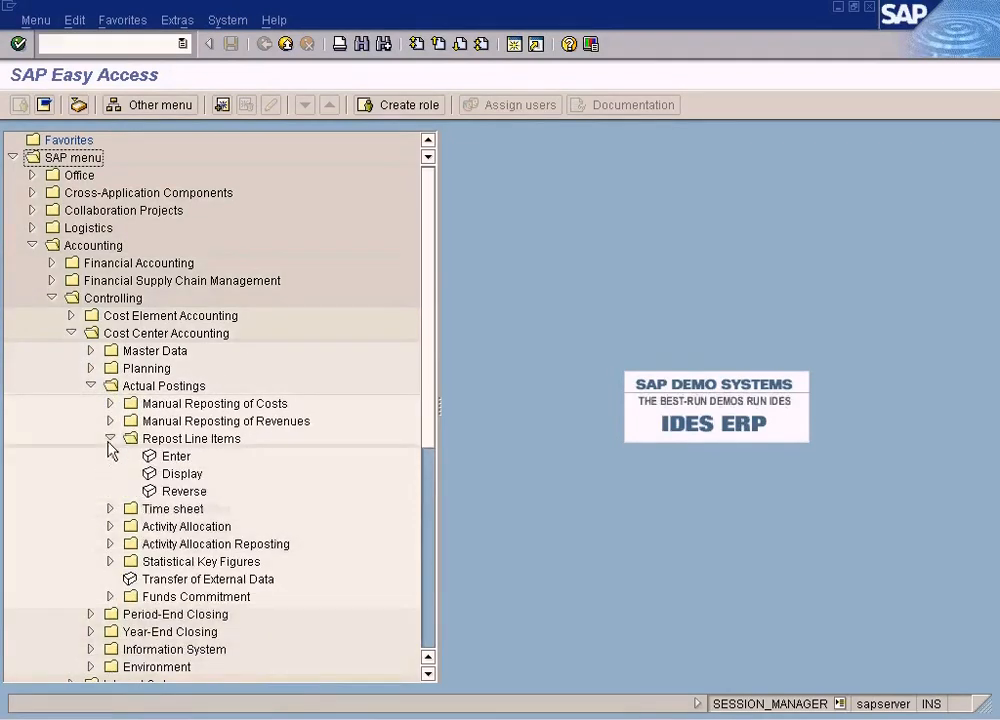
pyautogui.doubleClick(178, 458)
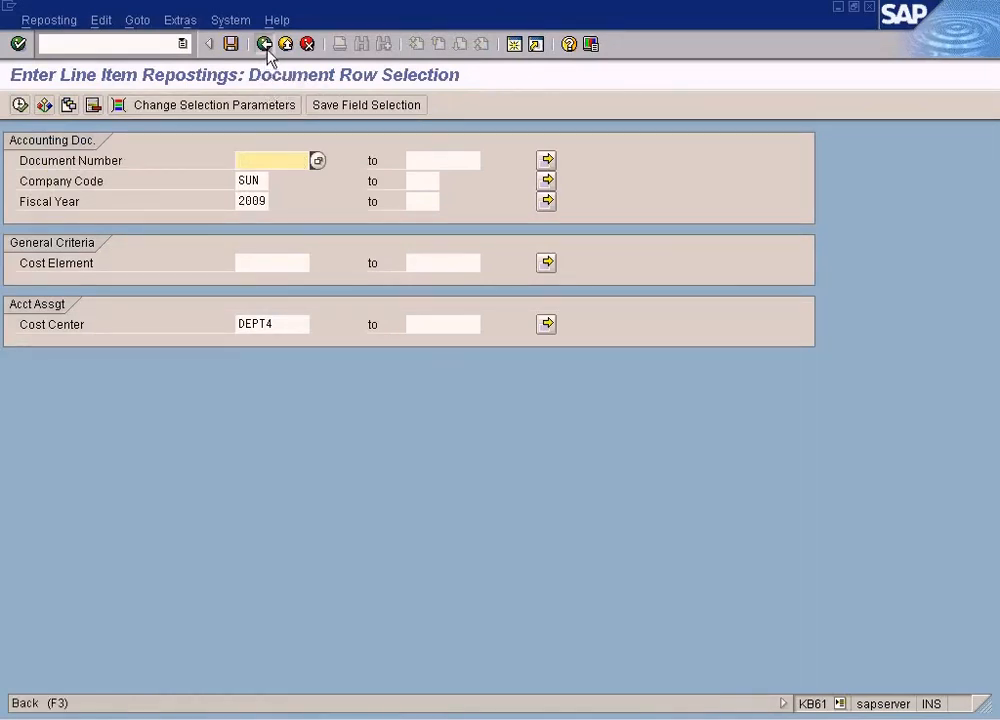
pyautogui.click(265, 45)
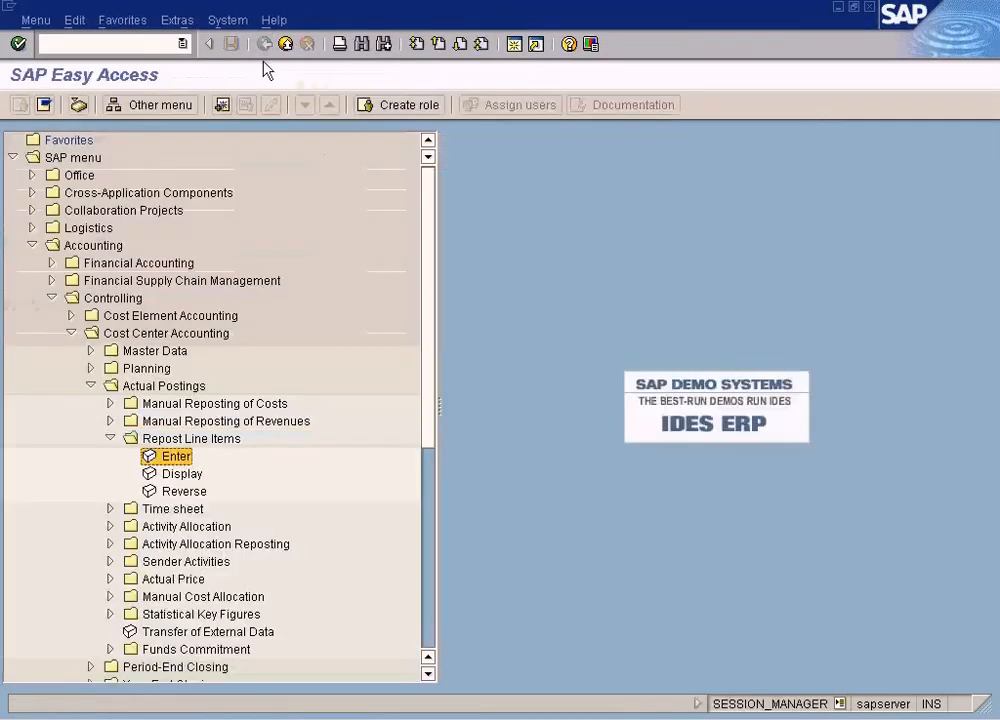
pyautogui.doubleClick(185, 457)
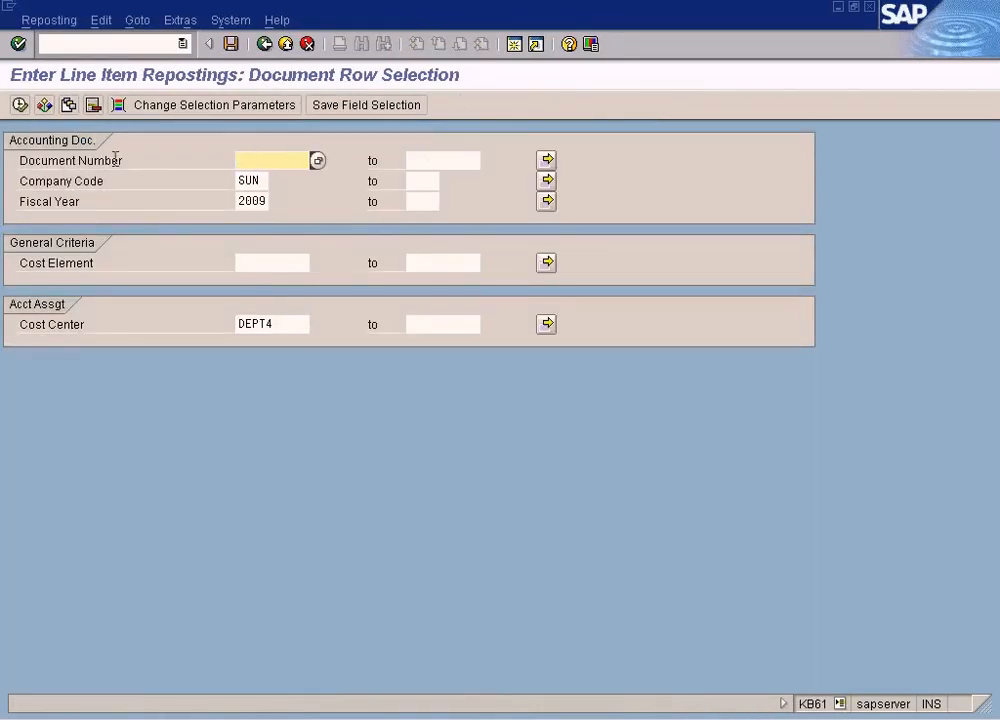
# Look up the accounting document numbers available for line item reposting and close the list without choosing one.
pyautogui.click(317, 161)
pyautogui.click(260, 447)
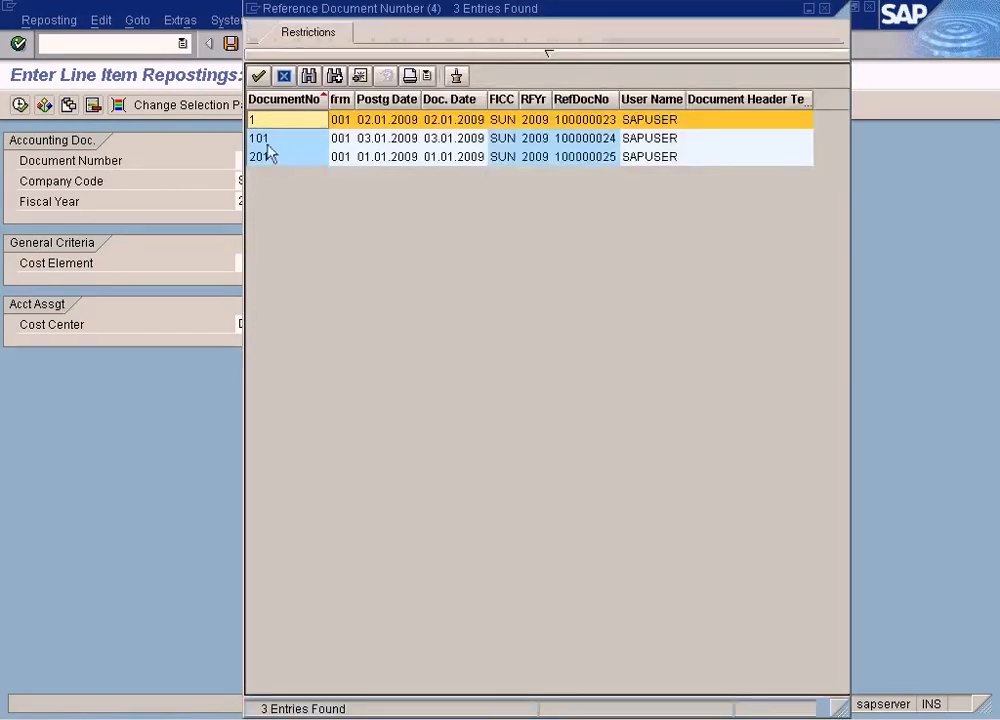
pyautogui.click(265, 142)
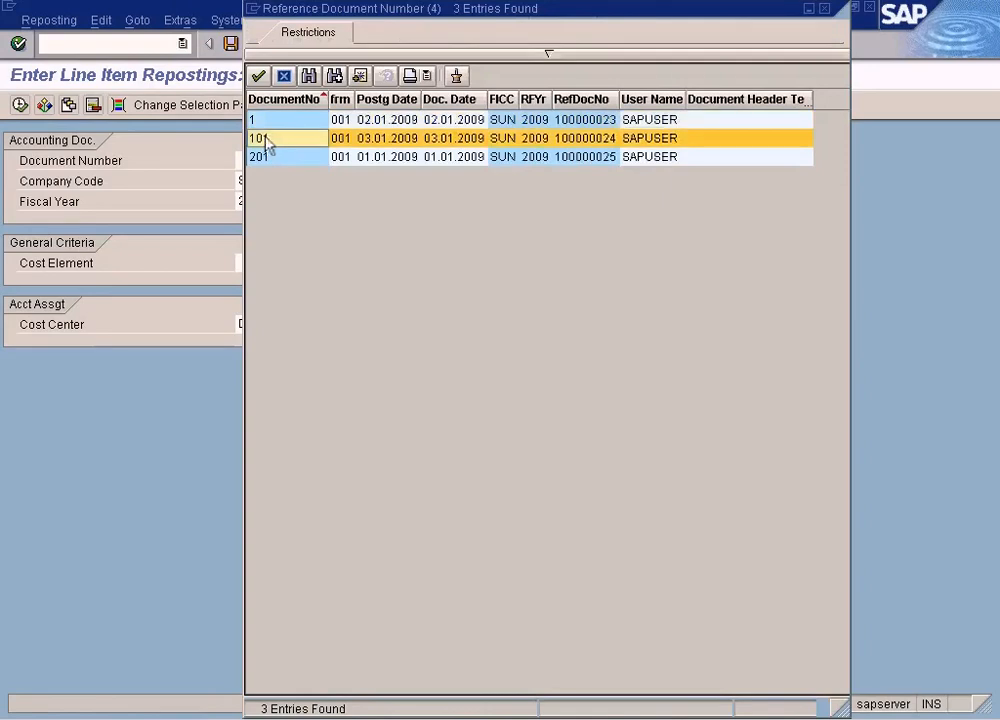
pyautogui.click(824, 9)
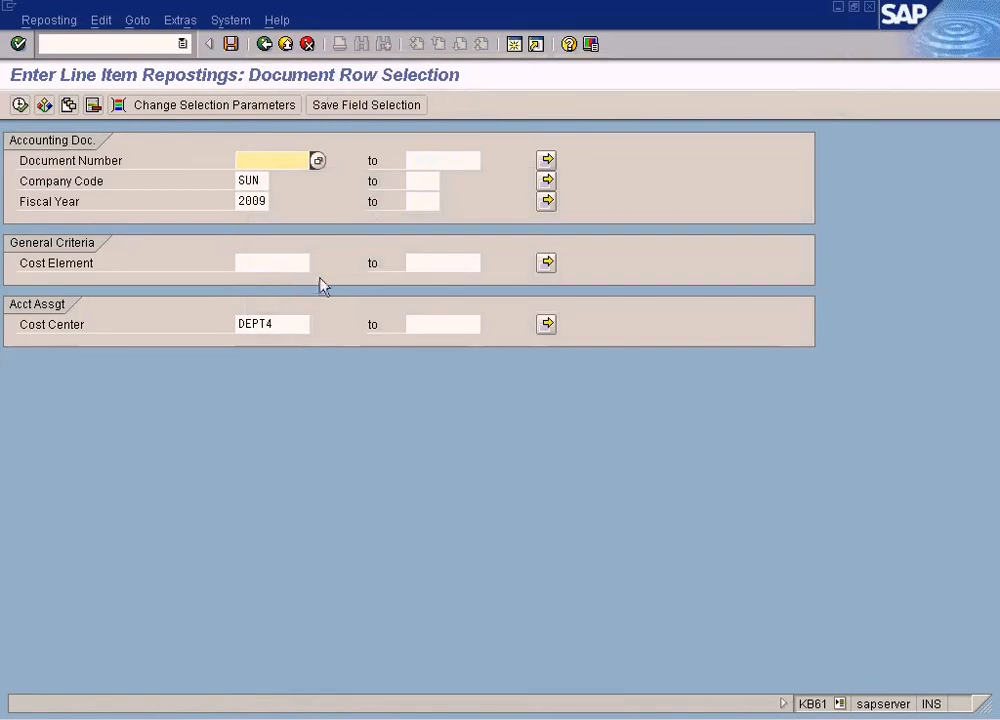
# Return to the line item reposting list and examine the CO document number and amount of the DEPT4 row.
pyautogui.click(570, 718)
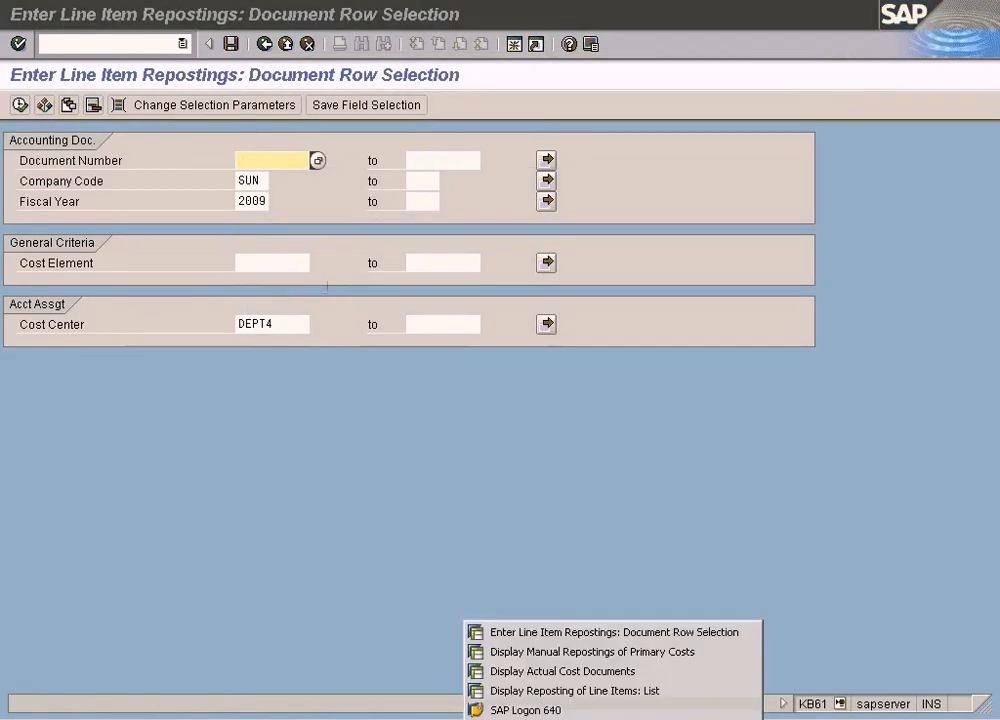
pyautogui.click(578, 651)
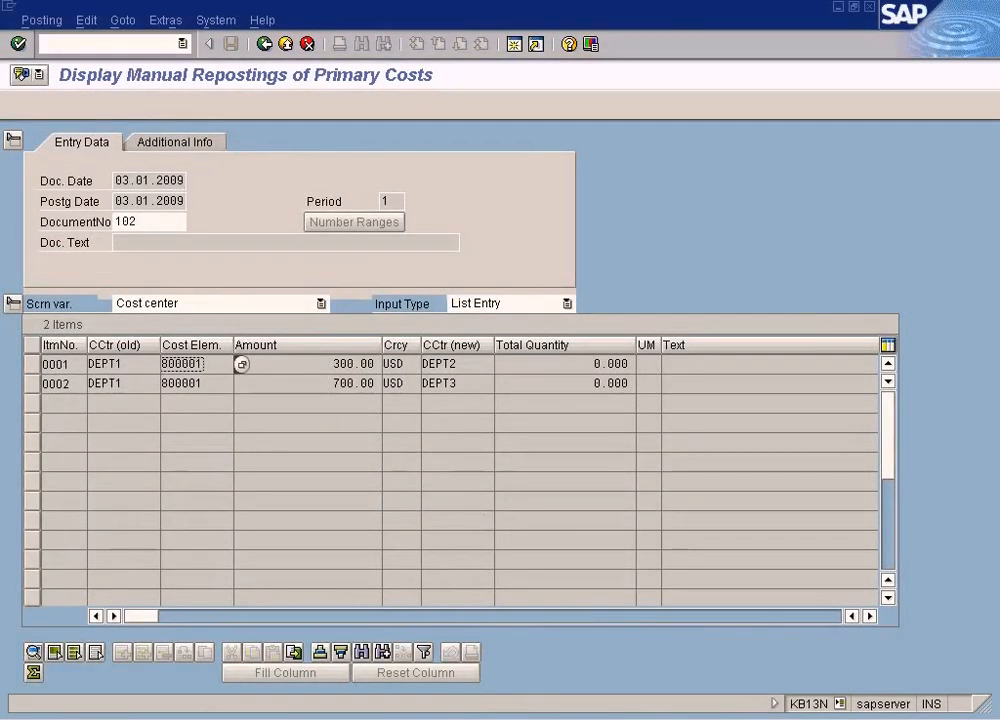
pyautogui.click(570, 718)
pyautogui.click(562, 692)
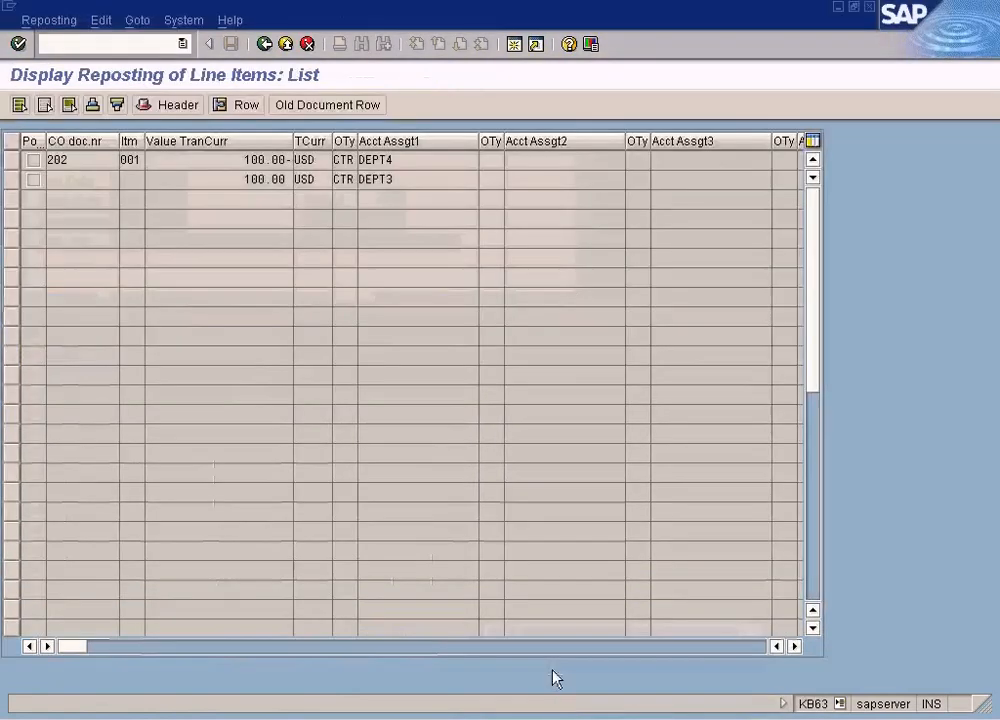
pyautogui.click(201, 164)
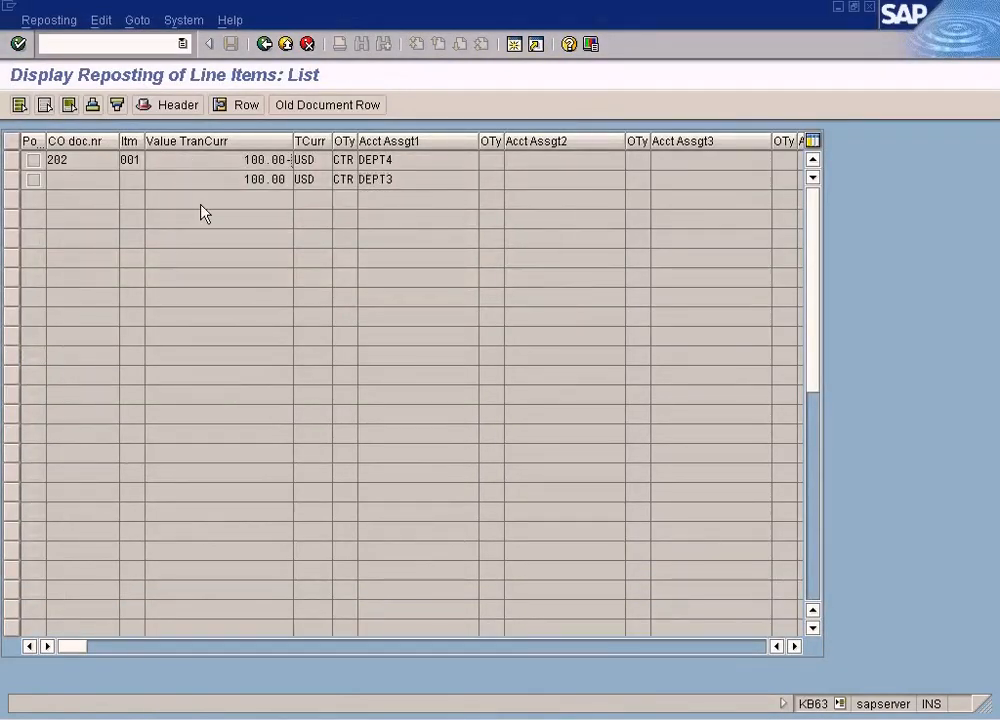
pyautogui.click(98, 164)
pyautogui.moveTo(98, 164); pyautogui.dragTo(50, 144)
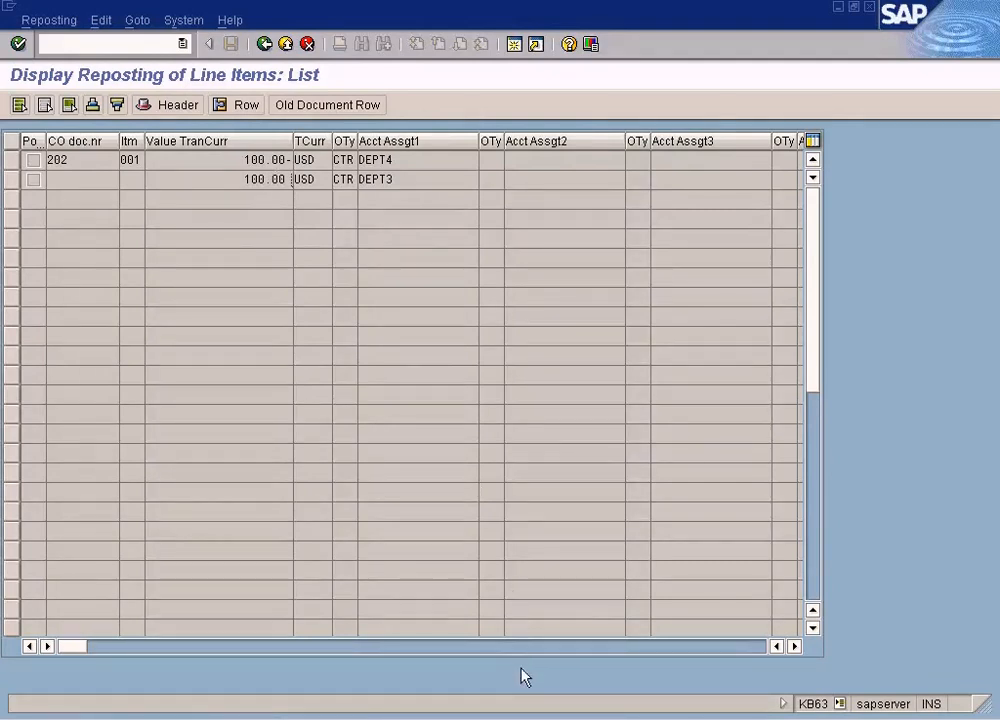
# Switch to the manual reposting document and examine the amounts of its DEPT2 and DEPT3 items.
pyautogui.hotkey('alt', 'Tab')
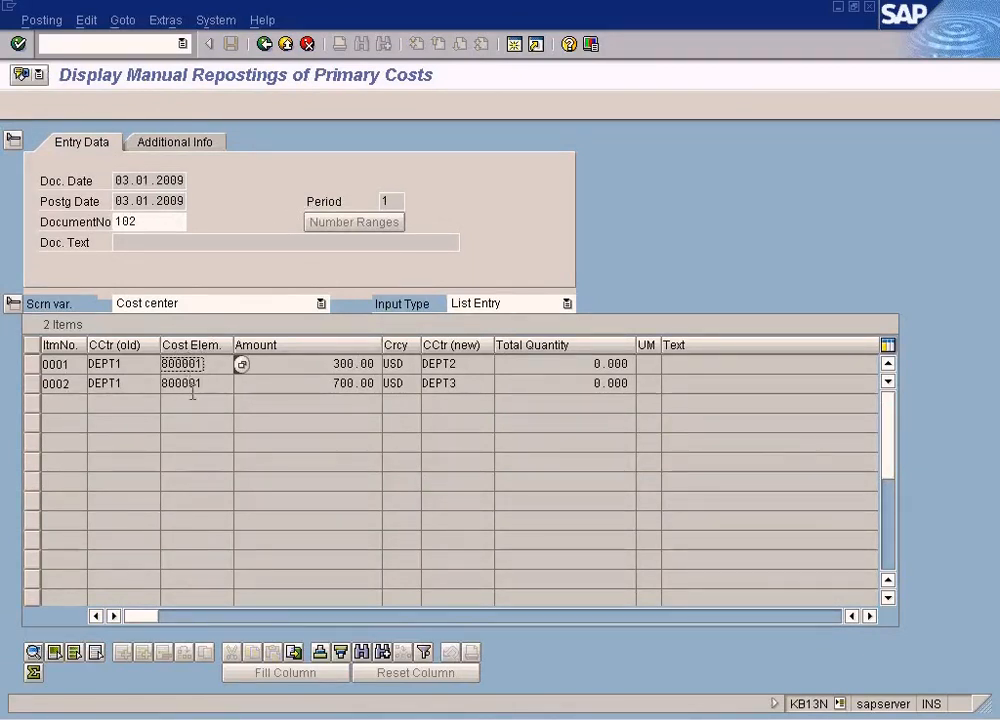
pyautogui.click(346, 364)
pyautogui.click(348, 383)
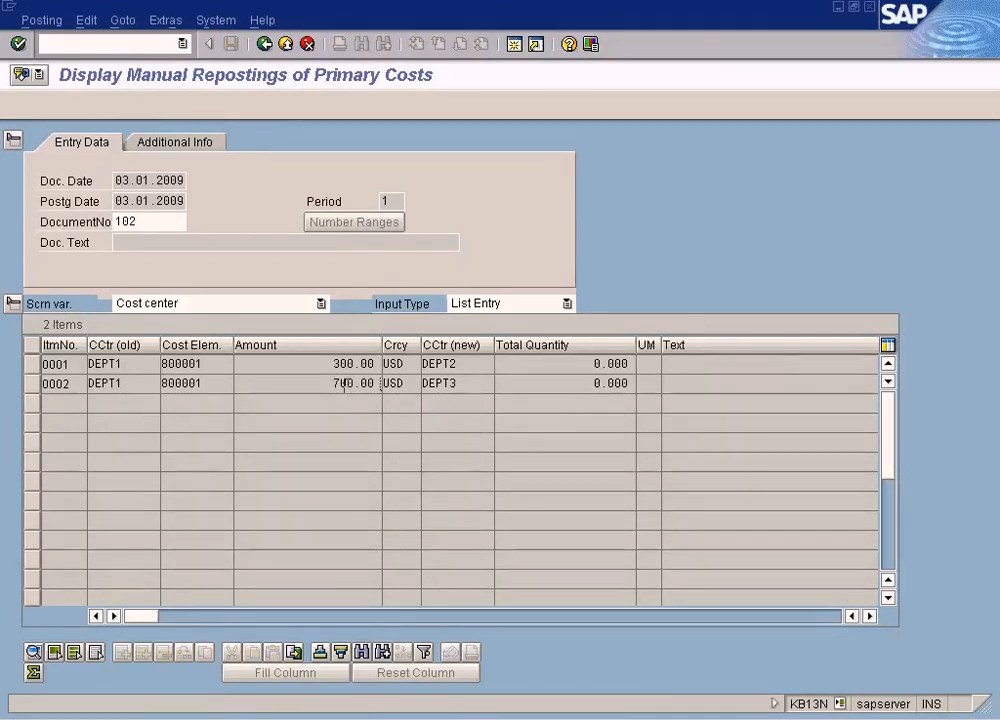
pyautogui.moveTo(331, 363); pyautogui.dragTo(383, 391)
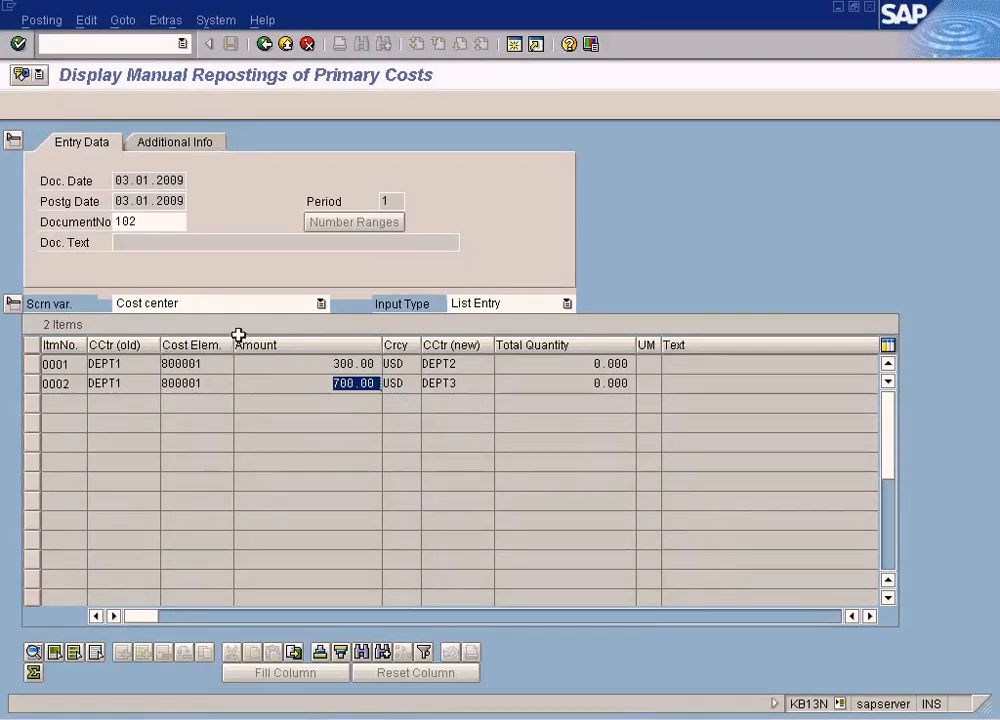
# Switch to Paint and mark the DEPT 1 entry, and after it the DEPT 2 and DEPT 3 entries, under Manual Reposting Of Costs.
pyautogui.hotkey('alt', 'Tab')
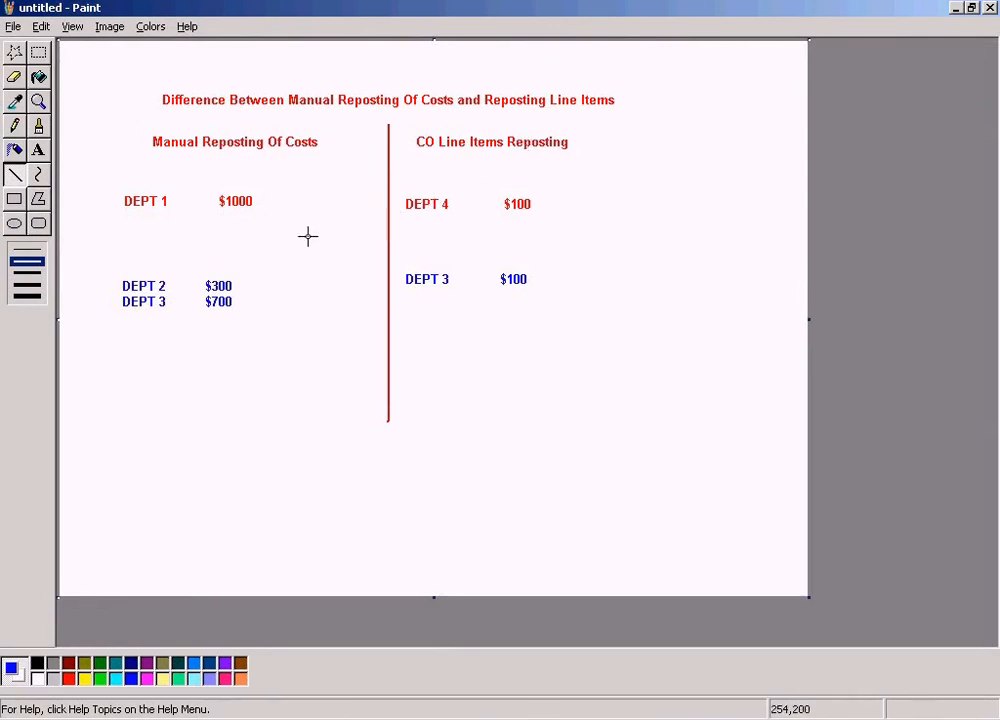
pyautogui.click(38, 54)
pyautogui.moveTo(256, 214); pyautogui.dragTo(287, 219)
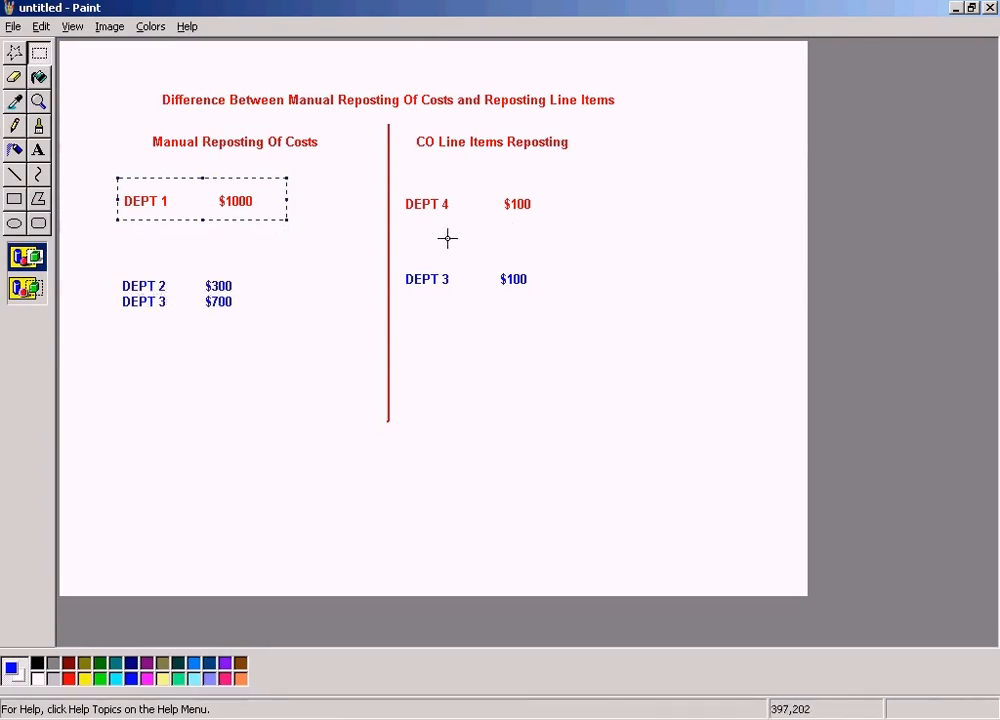
pyautogui.click(280, 249)
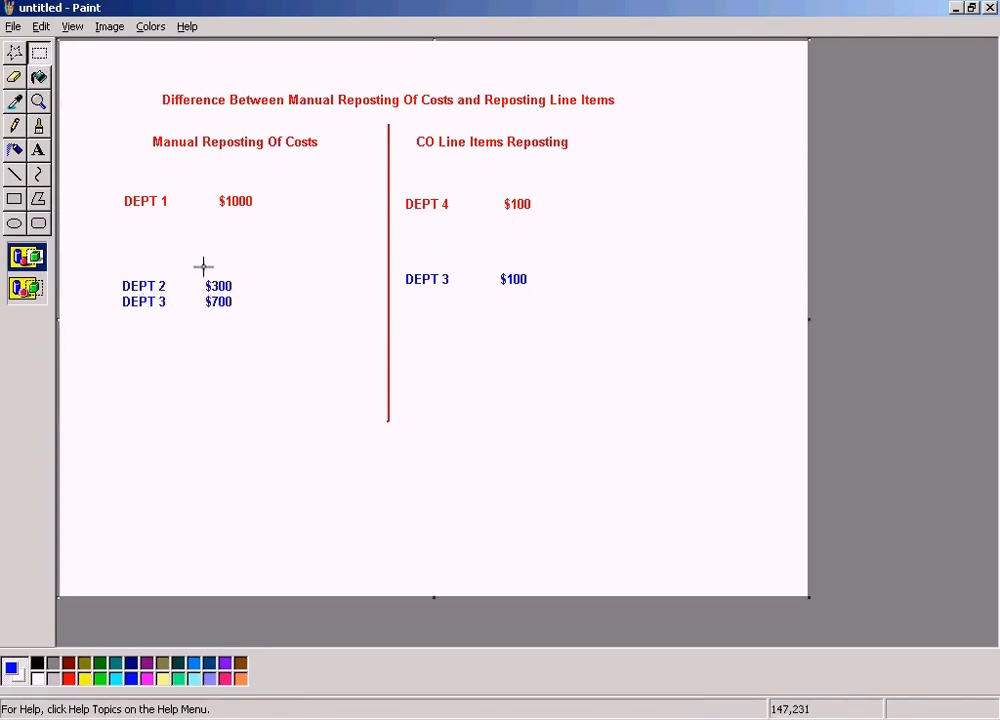
pyautogui.moveTo(118, 271); pyautogui.dragTo(267, 317)
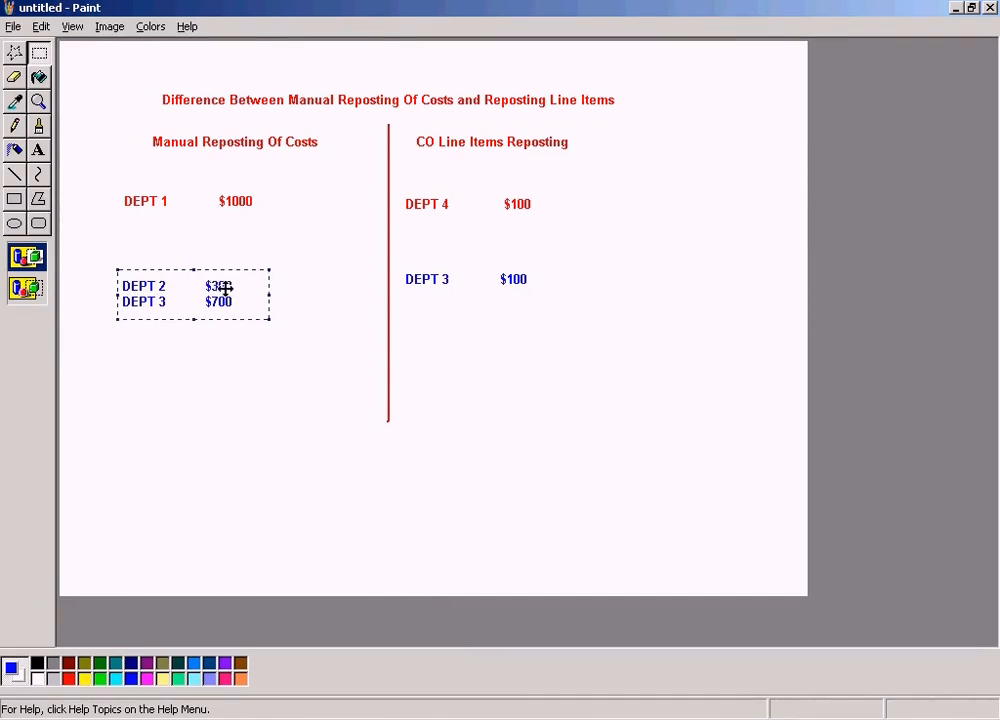
# Recheck the manual reposting document in SAP, then mark the DEPT 4 and DEPT 3 entries under CO Line Items Reposting in Paint.
pyautogui.click(455, 718)
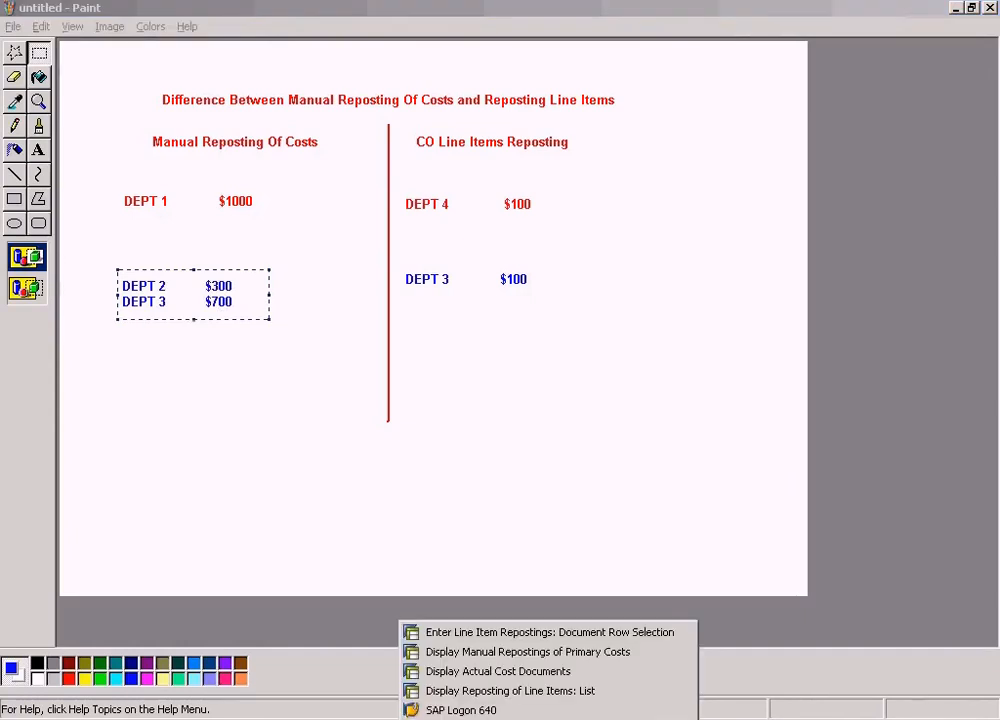
pyautogui.click(490, 652)
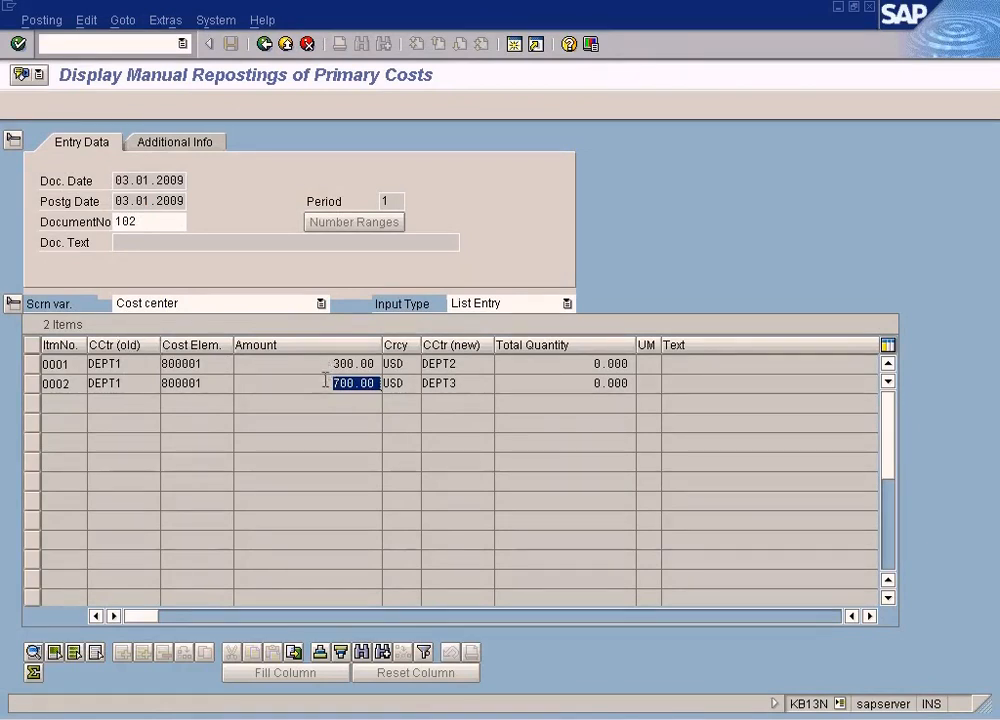
pyautogui.hotkey('alt', 'Tab')
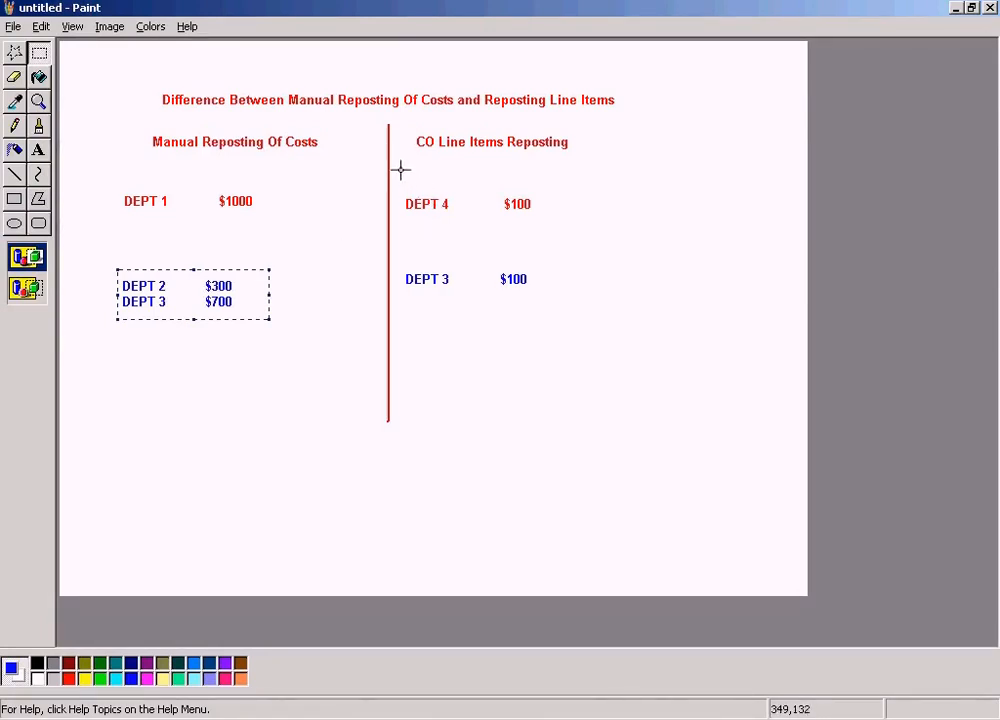
pyautogui.moveTo(397, 183); pyautogui.dragTo(632, 335)
pyautogui.click(721, 345)
pyautogui.moveTo(402, 256); pyautogui.dragTo(580, 328)
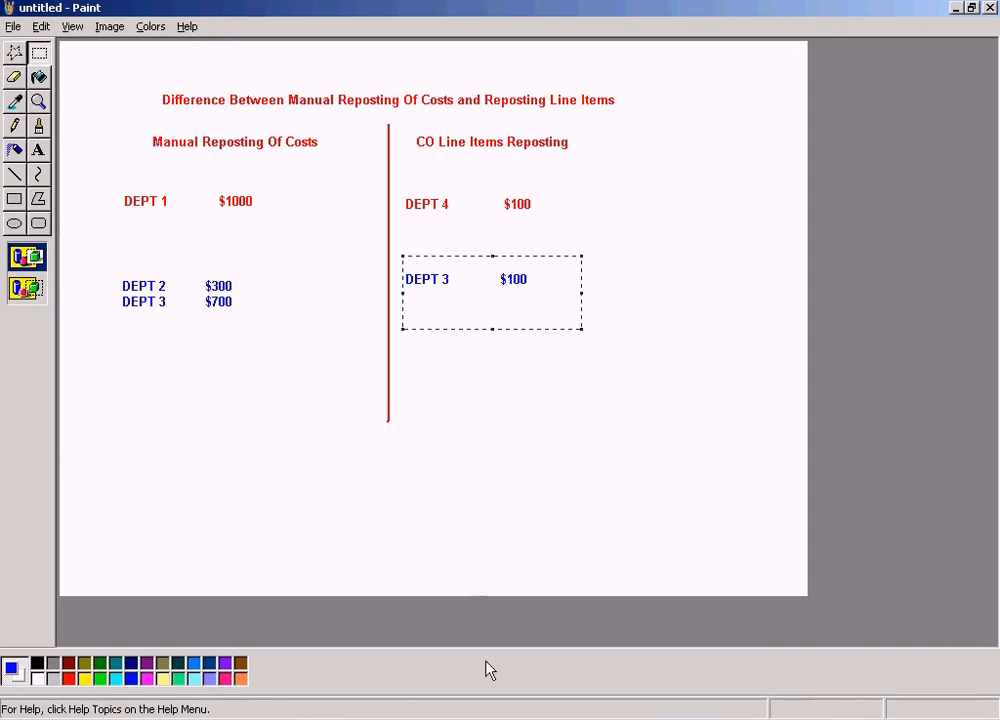
# Switch back to the SAP session with the document row selection for entering line item repostings.
pyautogui.click(495, 715)
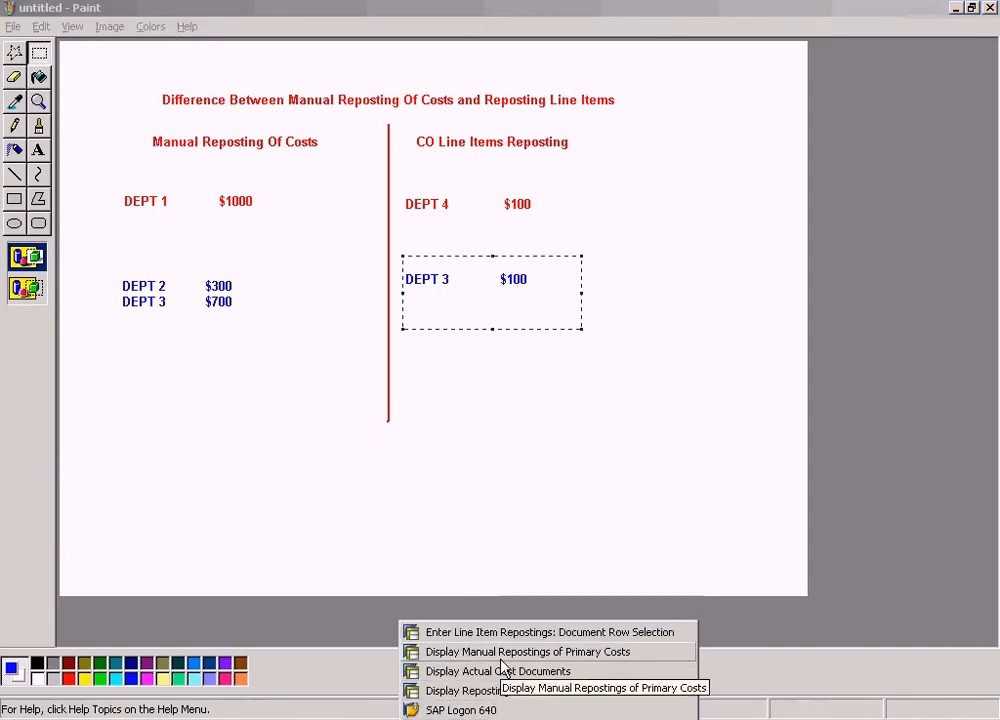
pyautogui.click(501, 658)
pyautogui.click(500, 715)
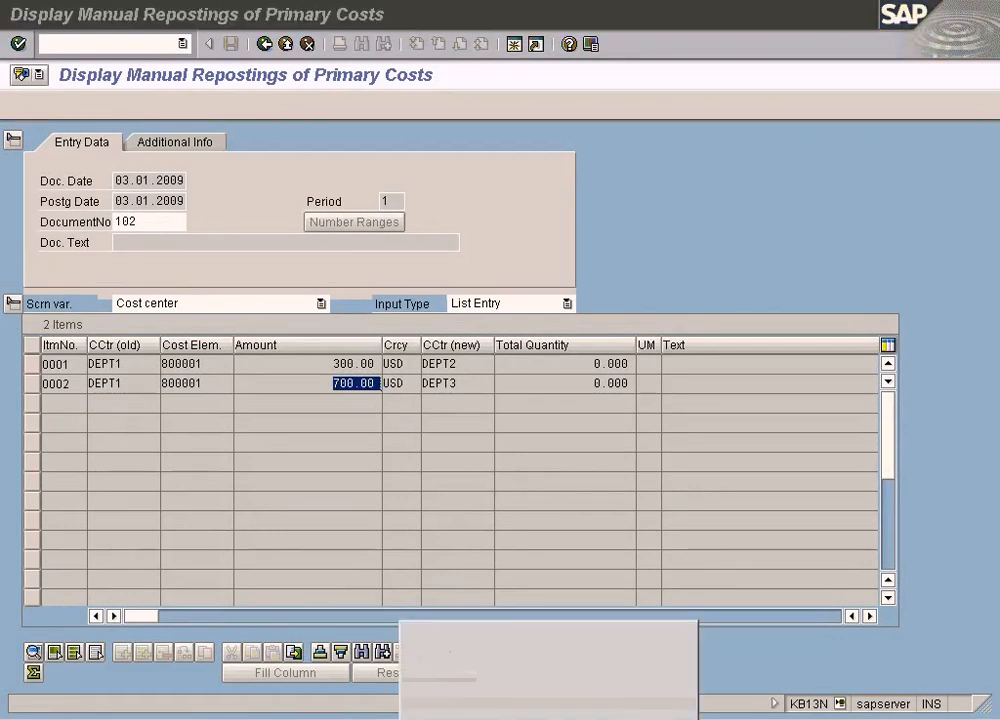
pyautogui.click(499, 640)
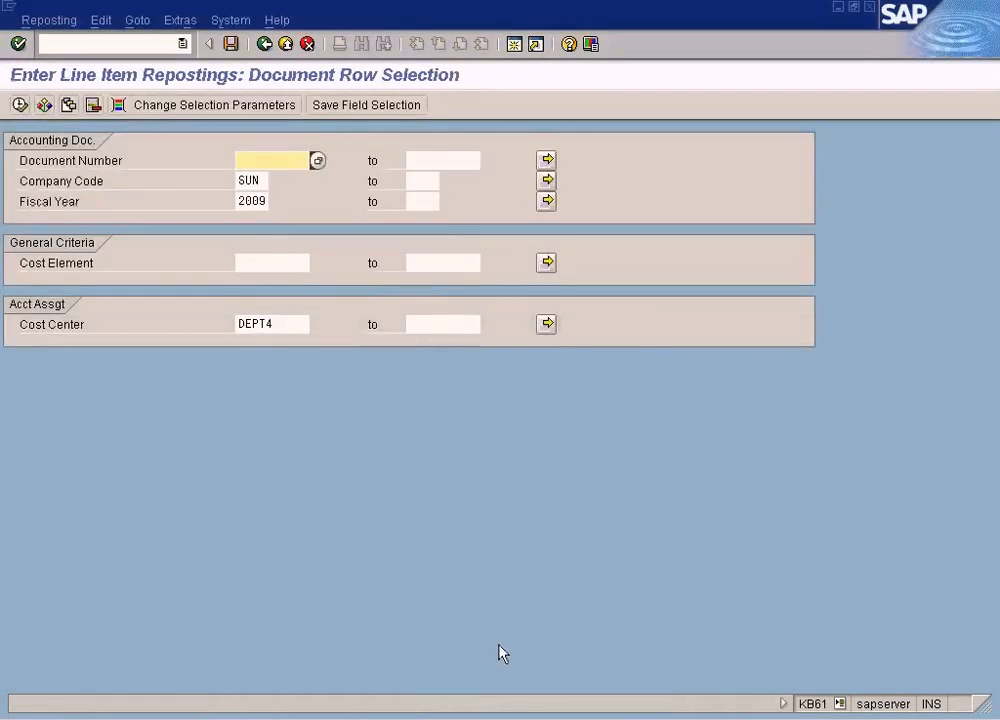
# Examine the DEPT4 and DEPT3 rows in the SAP line item reposting list, then switch to Paint and clear the selection around DEPT 3.
pyautogui.click(487, 716)
pyautogui.click(484, 692)
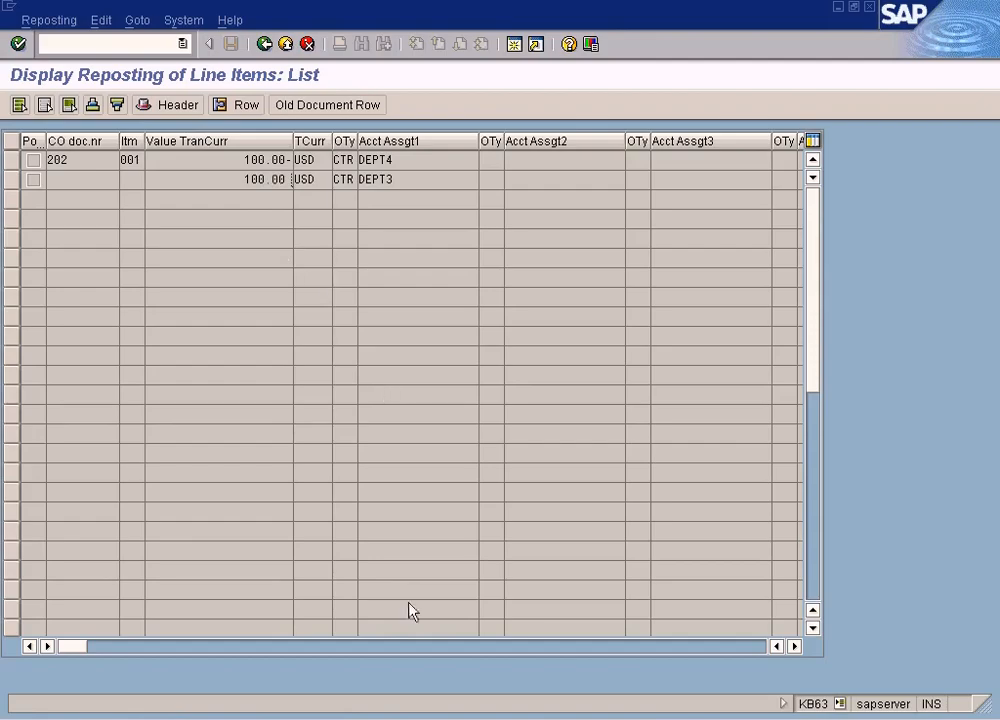
pyautogui.click(575, 712)
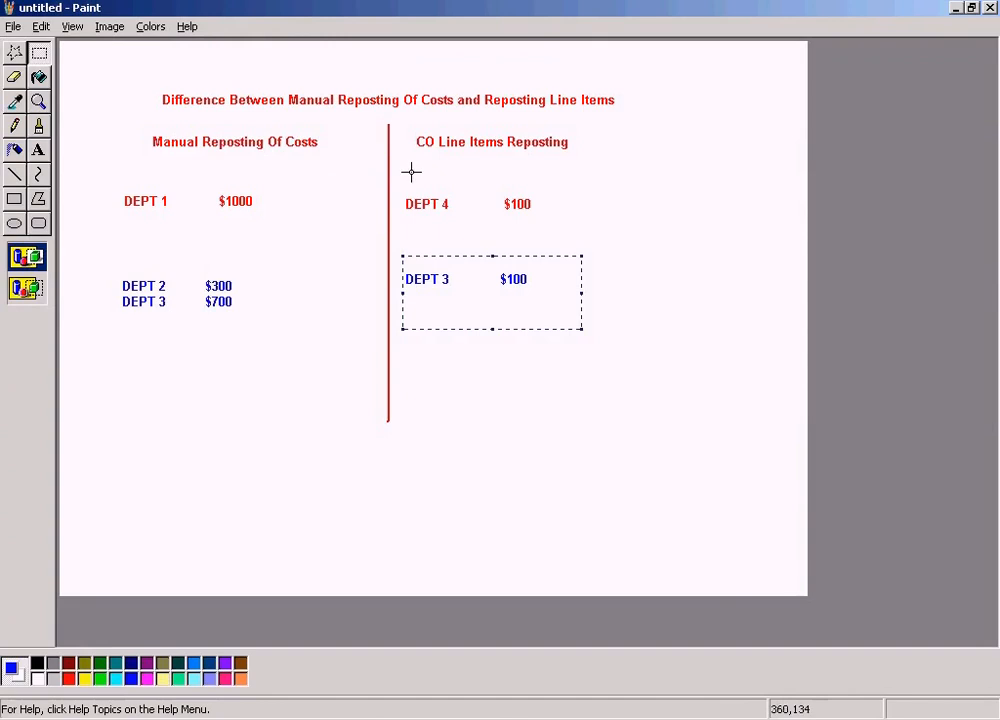
pyautogui.click(627, 201)
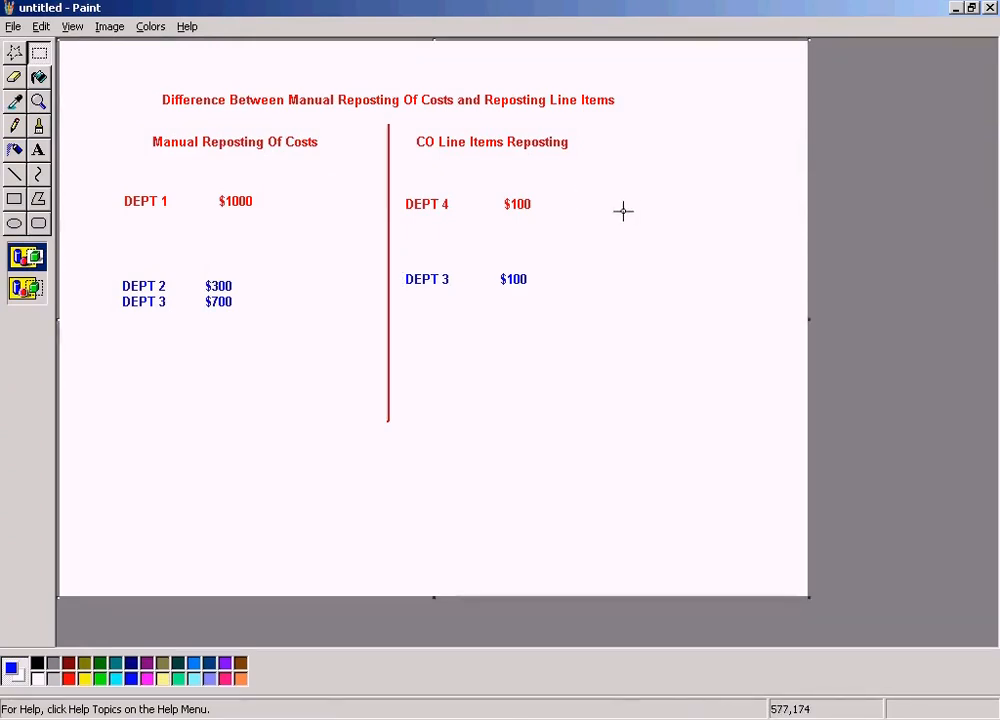
# Switch to the SAP line item reposting list, display the old document row, and examine its document number and DEPT4 cost center.
pyautogui.click(480, 719)
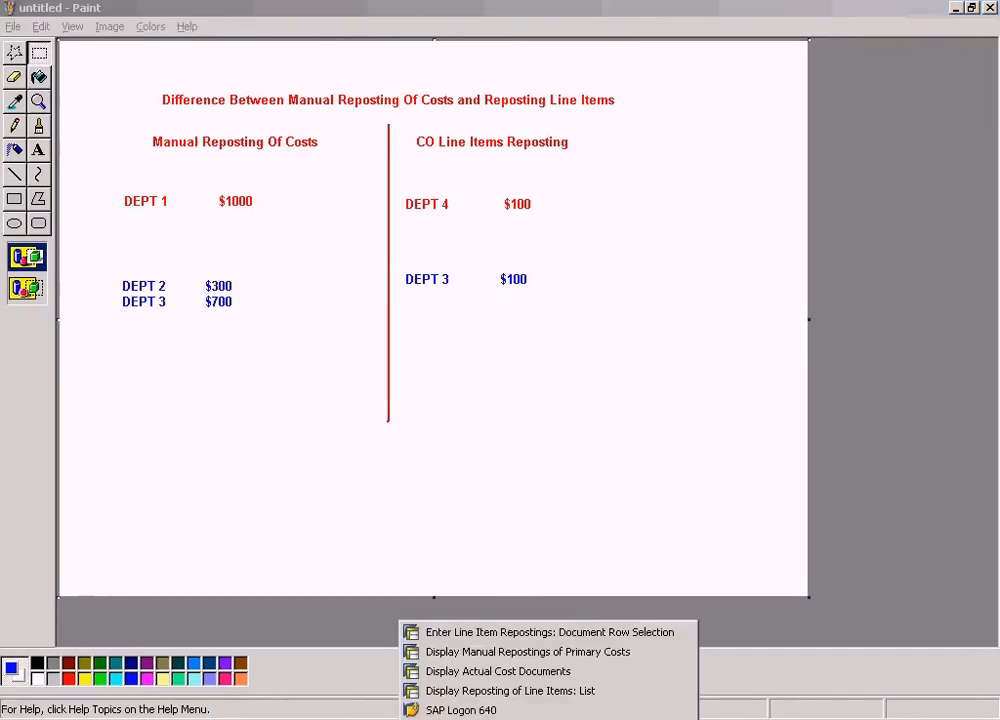
pyautogui.click(505, 634)
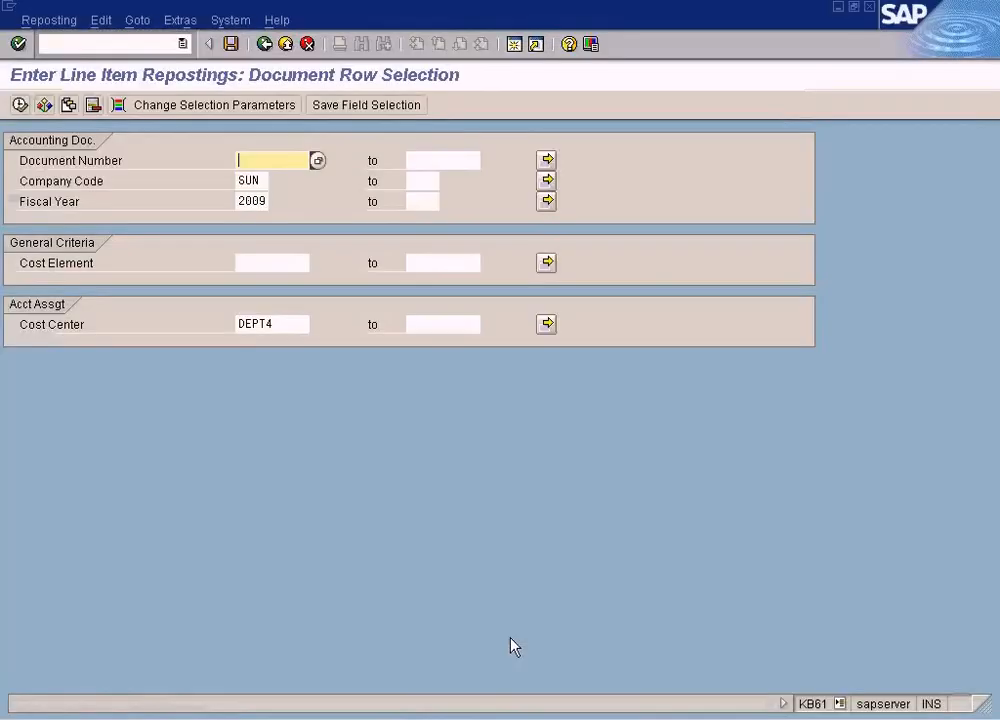
pyautogui.click(487, 691)
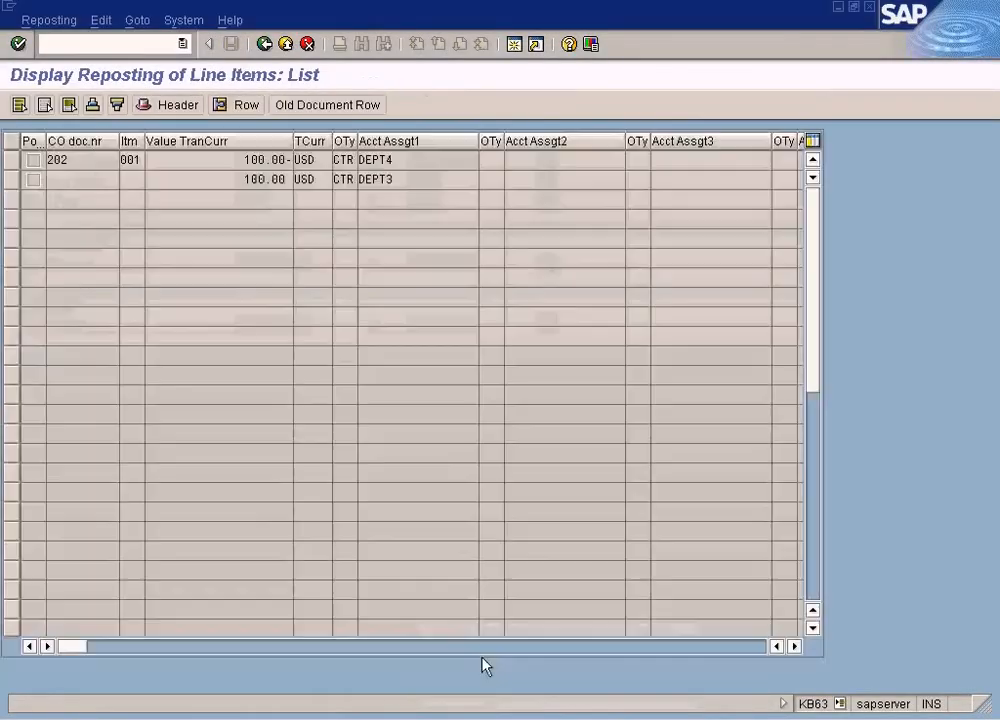
pyautogui.click(333, 106)
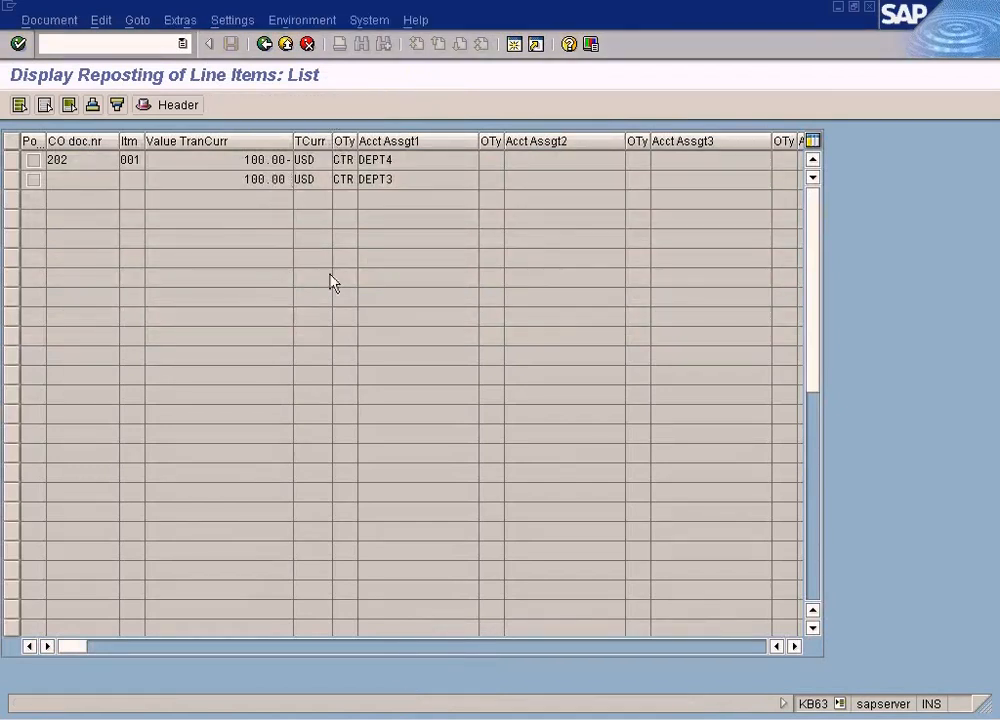
pyautogui.moveTo(151, 161); pyautogui.dragTo(184, 161)
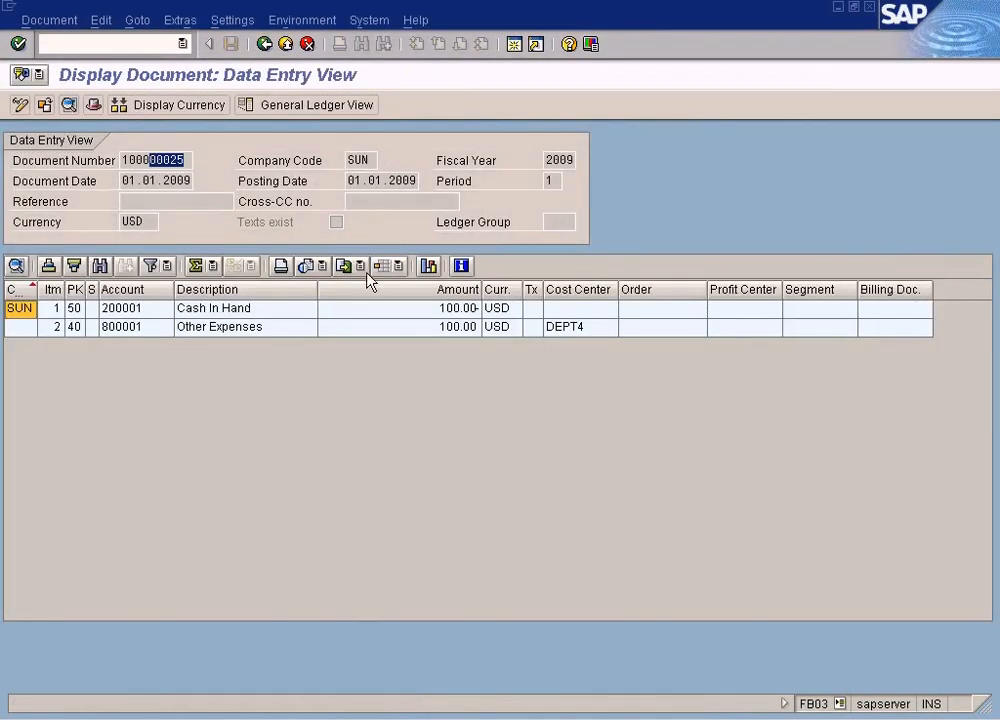
pyautogui.click(585, 327)
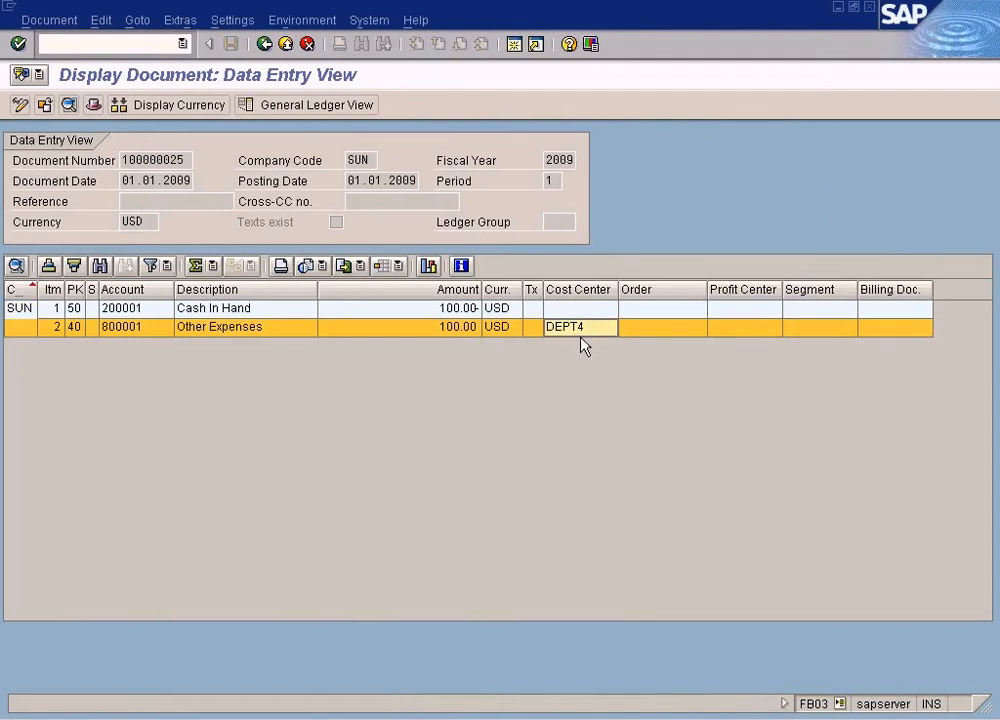
# Mark the DEPT 4 and DEPT 3 entries under CO Line Items Reposting in Paint, then switch back to the original document in SAP.
pyautogui.press('F3')
pyautogui.press('F3')
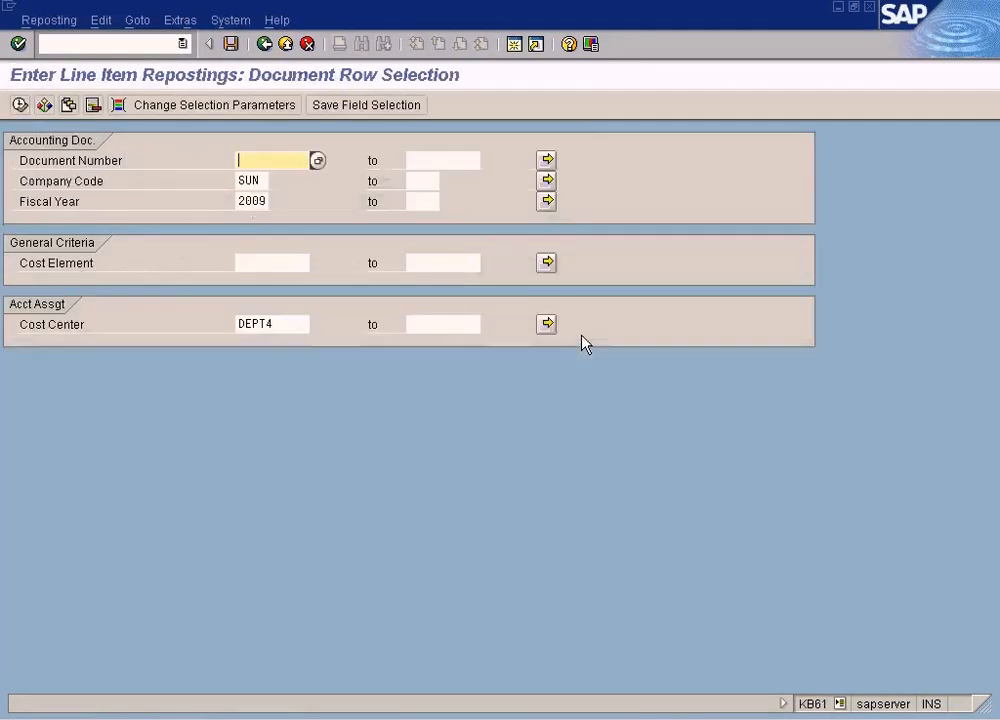
pyautogui.hotkey('alt', 'Tab')
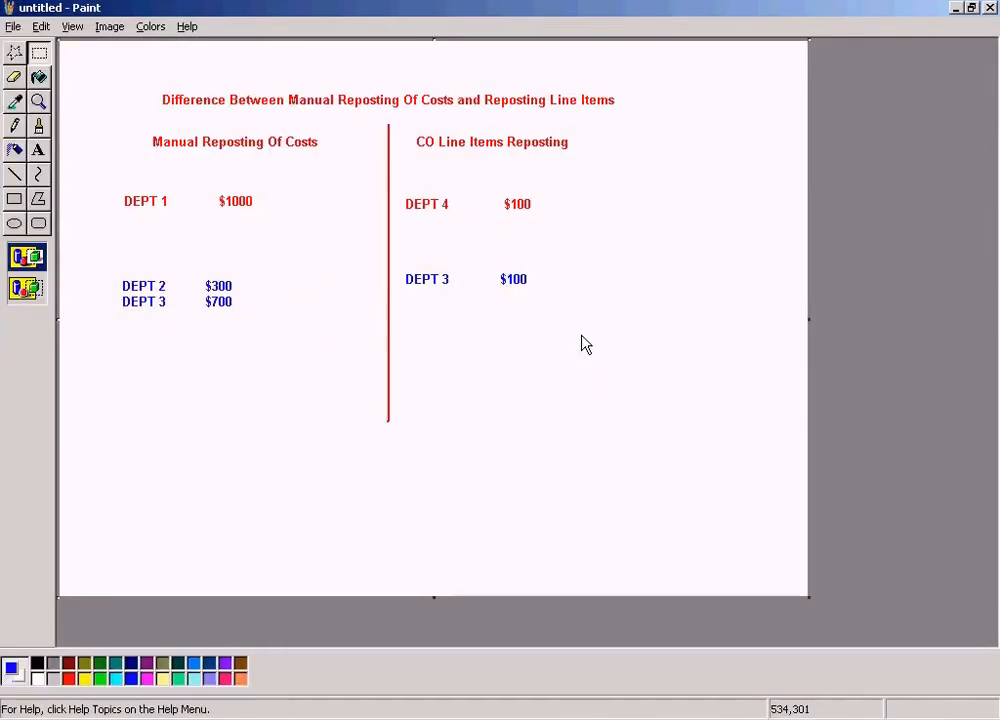
pyautogui.moveTo(404, 191); pyautogui.dragTo(450, 216)
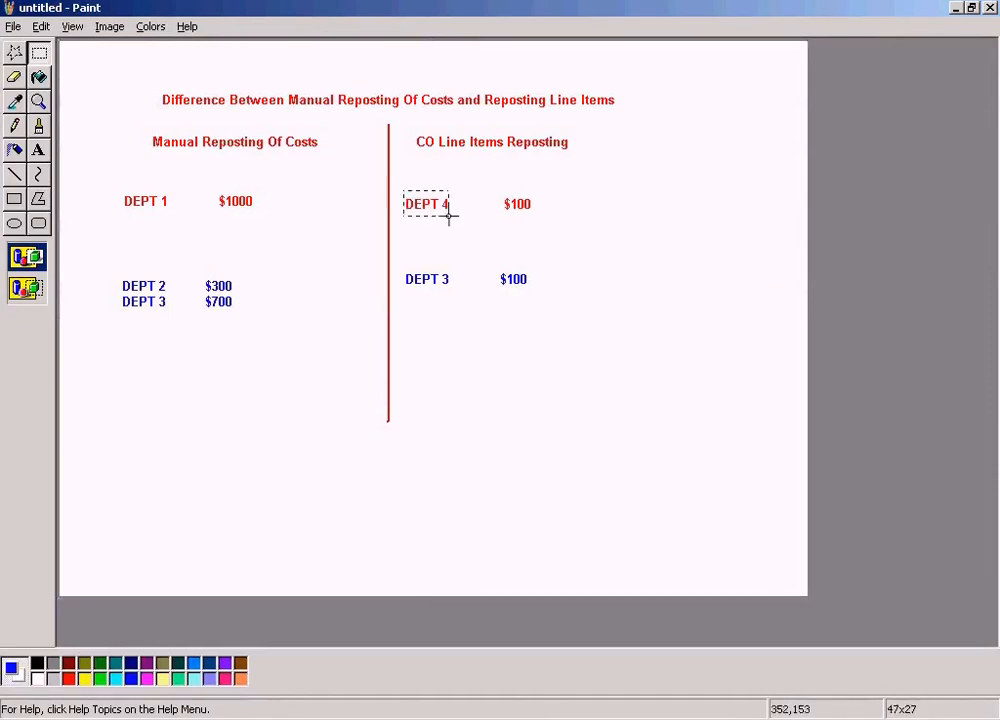
pyautogui.click(406, 263)
pyautogui.moveTo(404, 261); pyautogui.dragTo(485, 304)
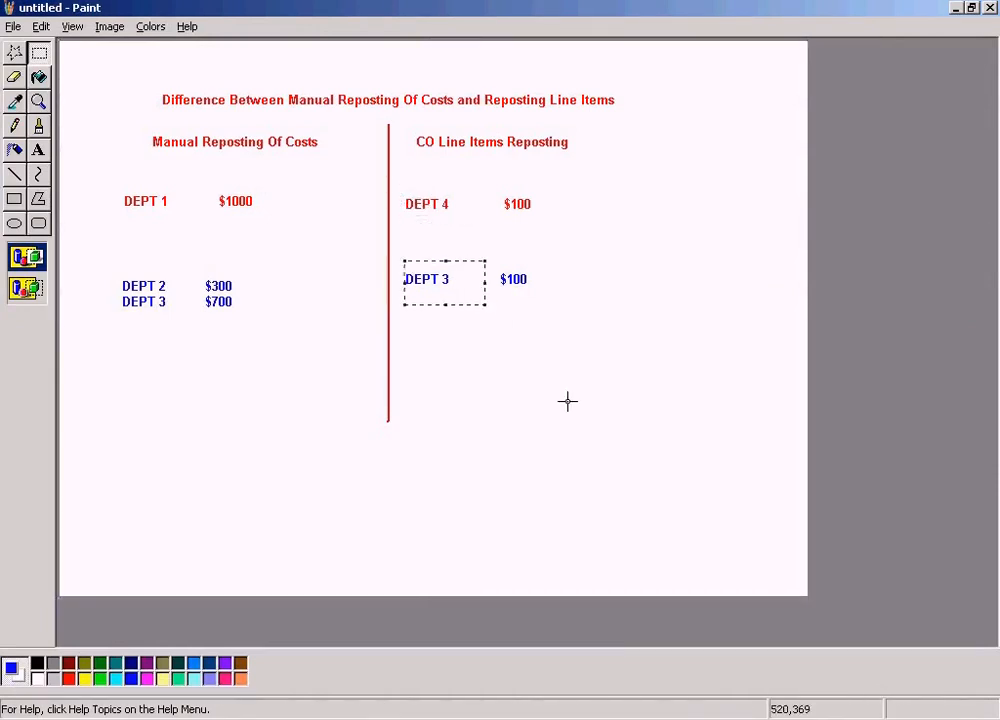
pyautogui.hotkey('alt', 'Tab')
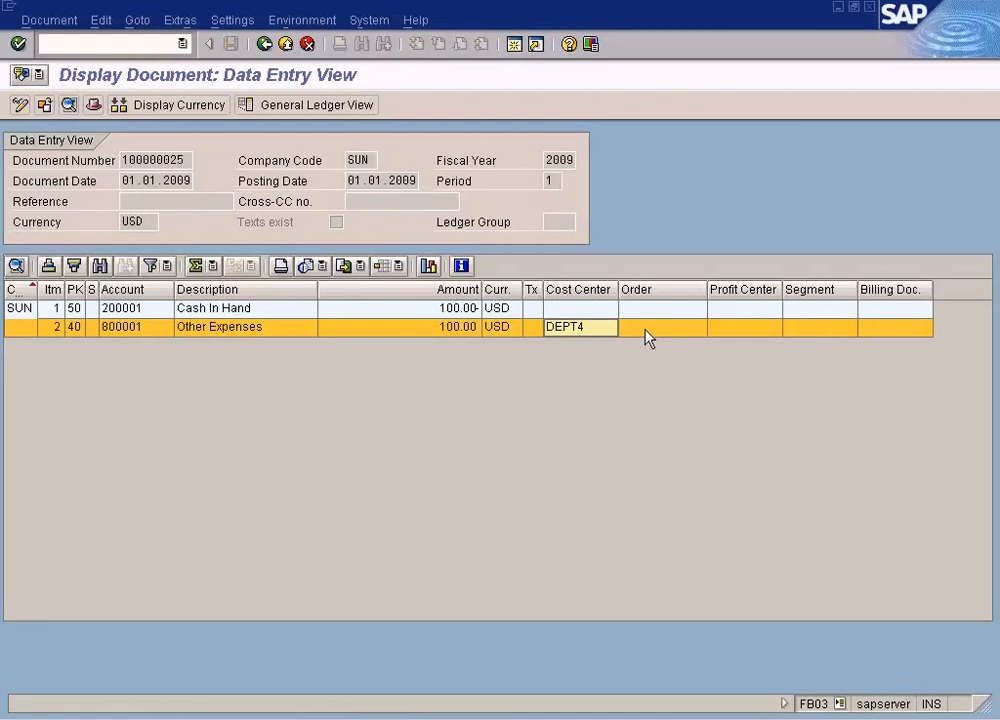
pyautogui.click(758, 126)
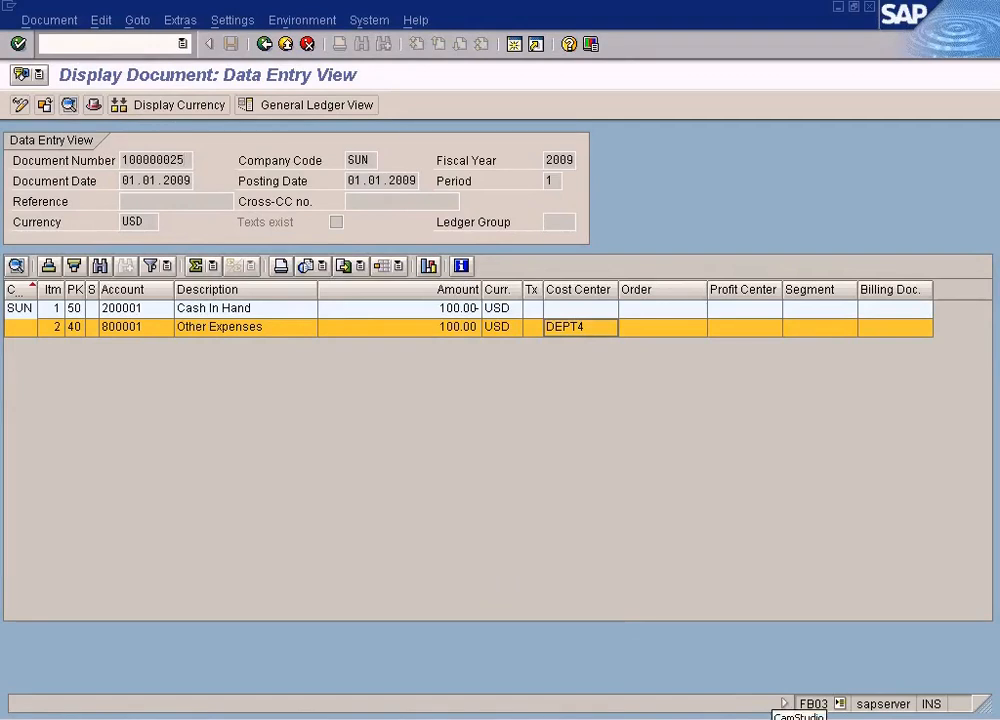
pyautogui.click(800, 719)
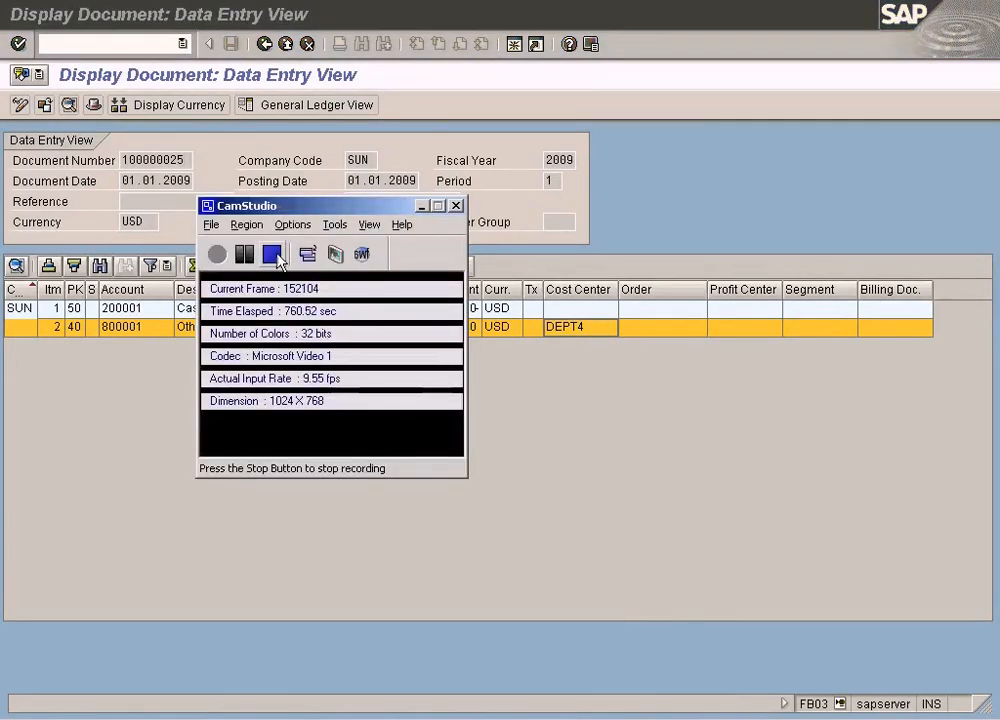